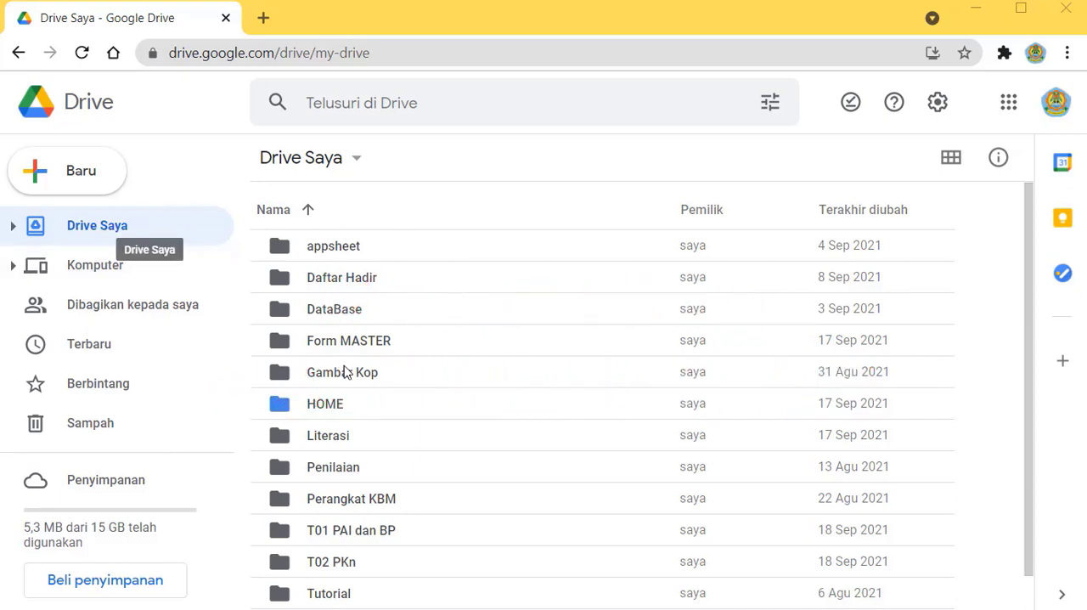
Step: Create a new Google Sites site inside the first teacher's folder within the T02 PKn folder
scroll(360, 471, down, 1)
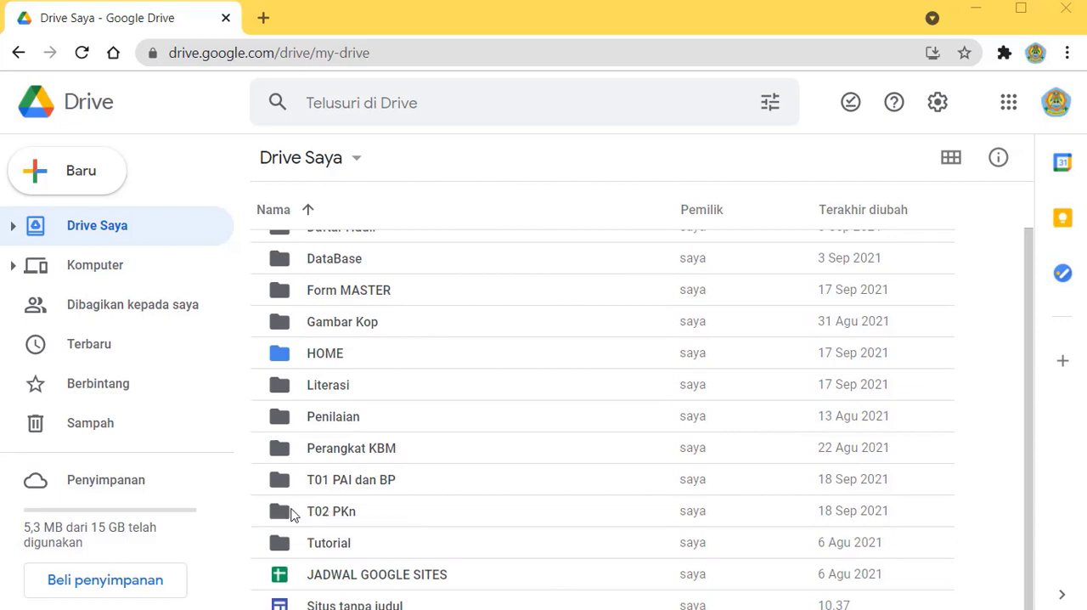
double_click(289, 513)
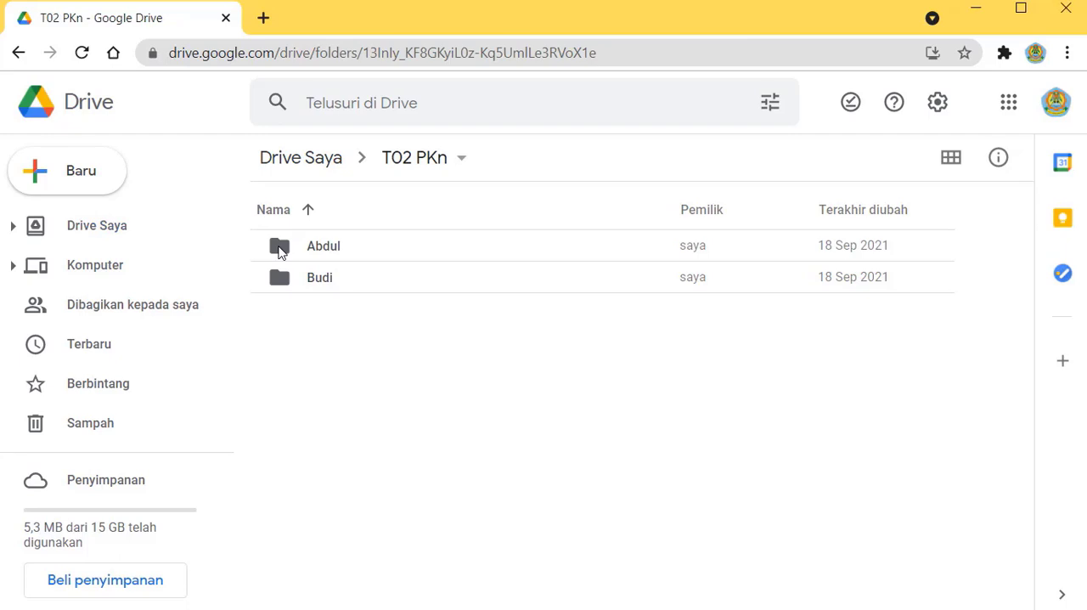
double_click(280, 249)
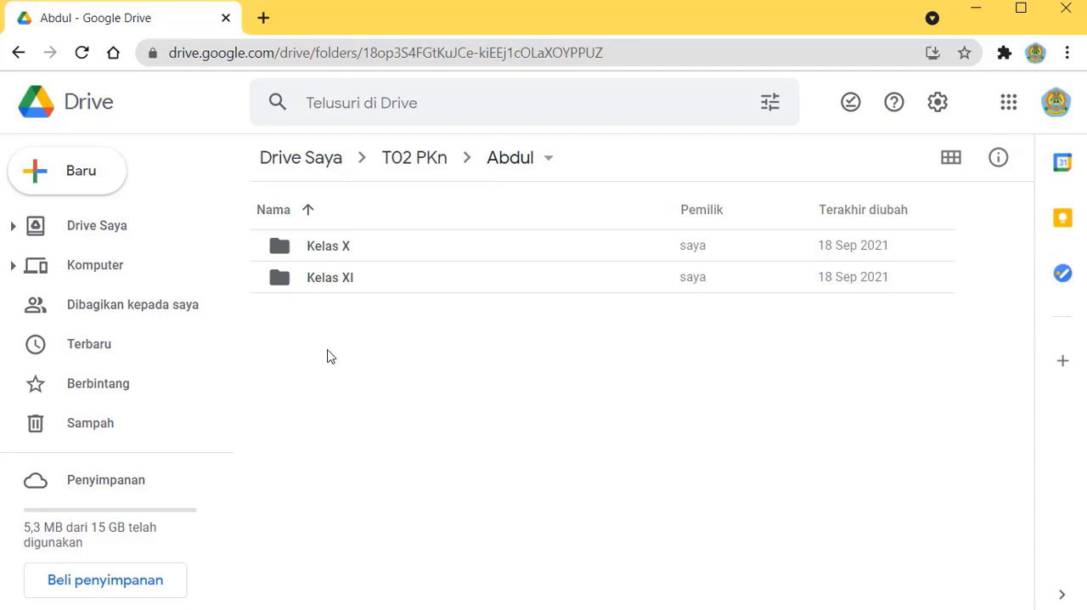
click(60, 175)
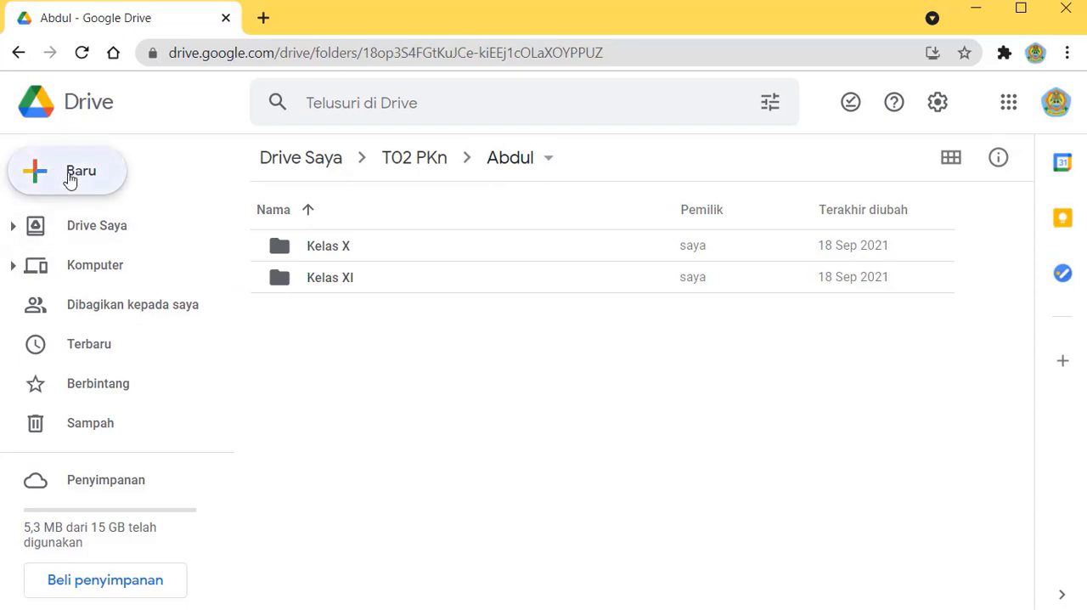
mouse_move(265, 440)
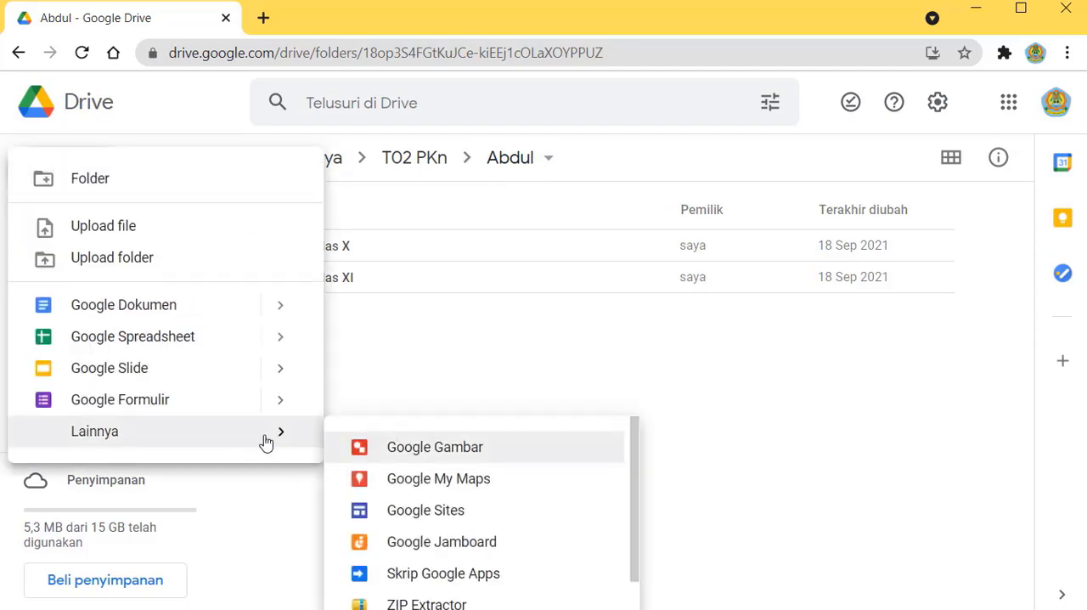
click(436, 514)
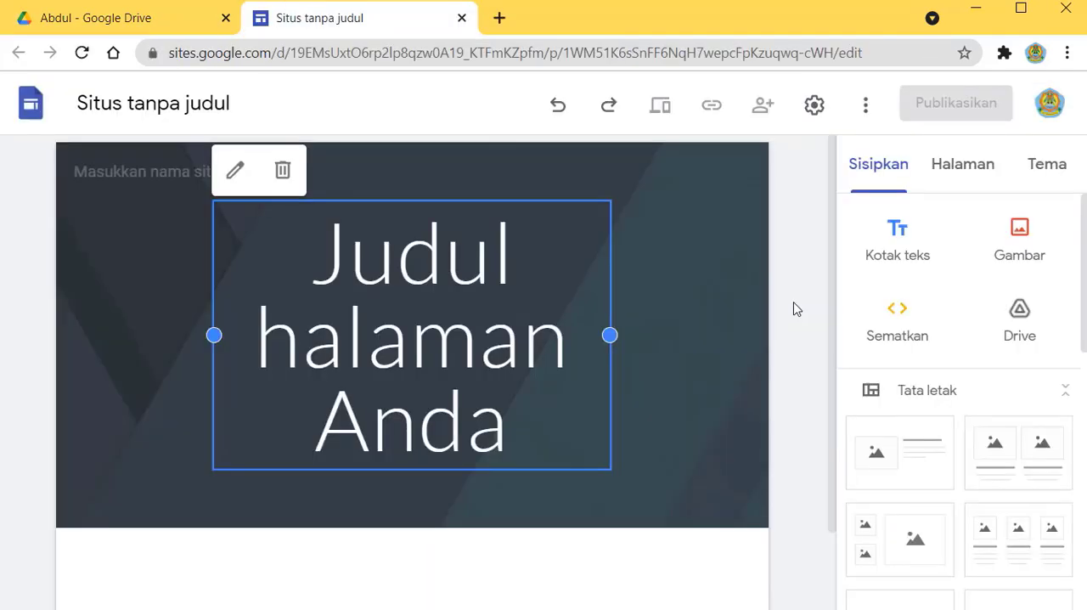
Step: Delete the default header section containing the page title from the new site
mouse_move(170, 296)
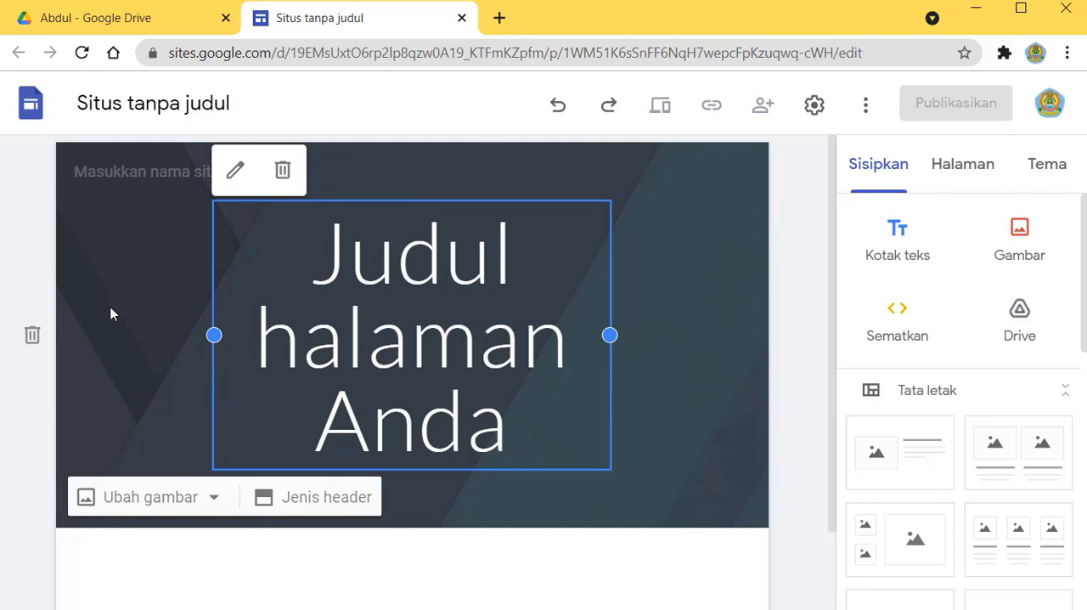
click(107, 333)
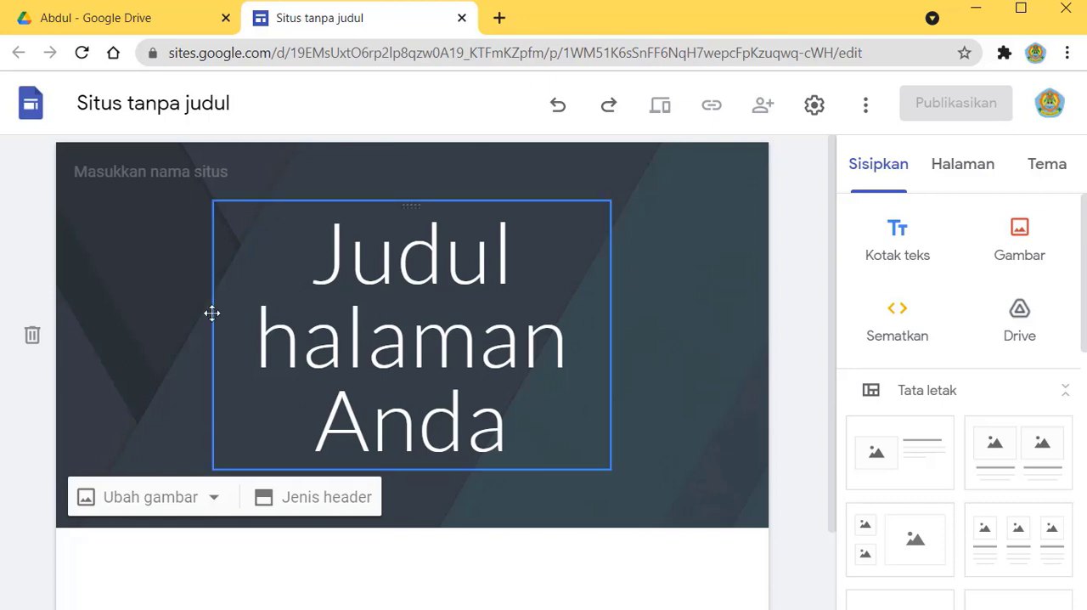
click(32, 336)
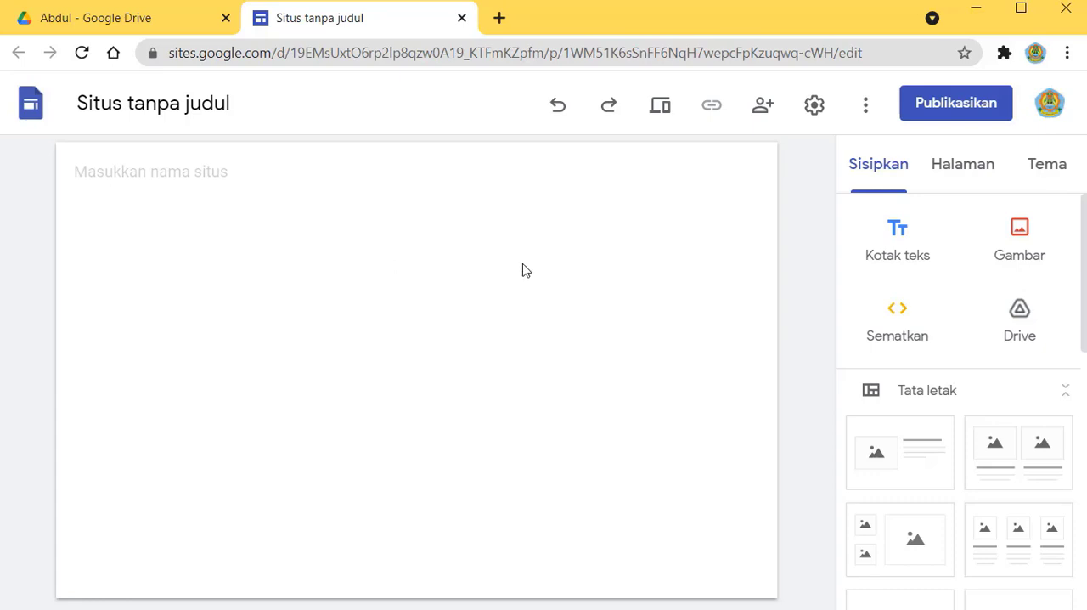
Step: Insert a text box reading "Mapel: PKn" with a second line "Oleh: Bpk." followed by the teacher's name
click(900, 241)
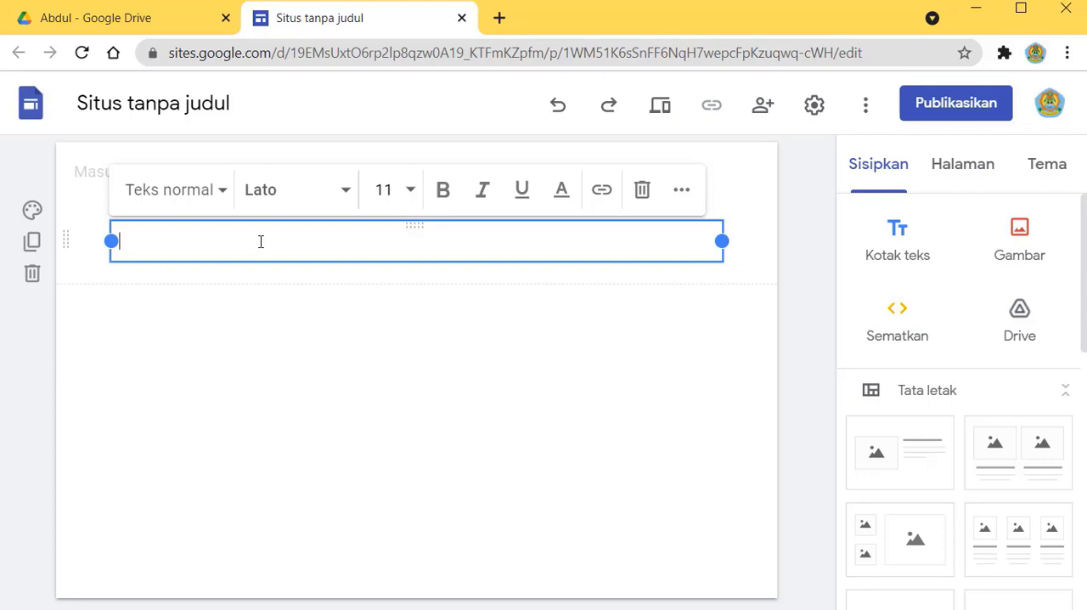
text(Mapel: PKn)
key(Return)
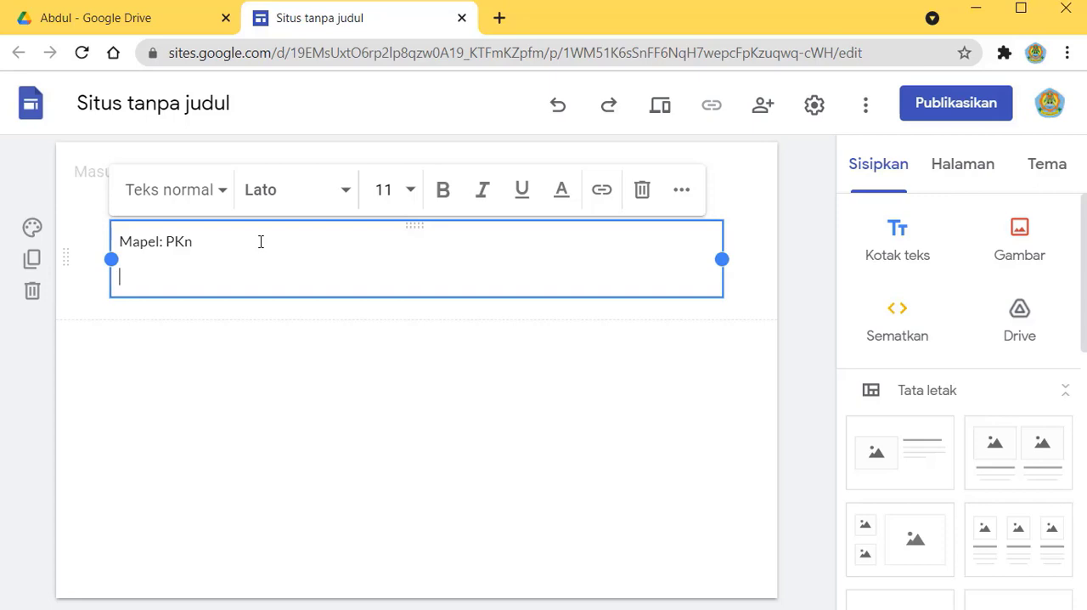
text(Oleh: Bpk. Abdu)
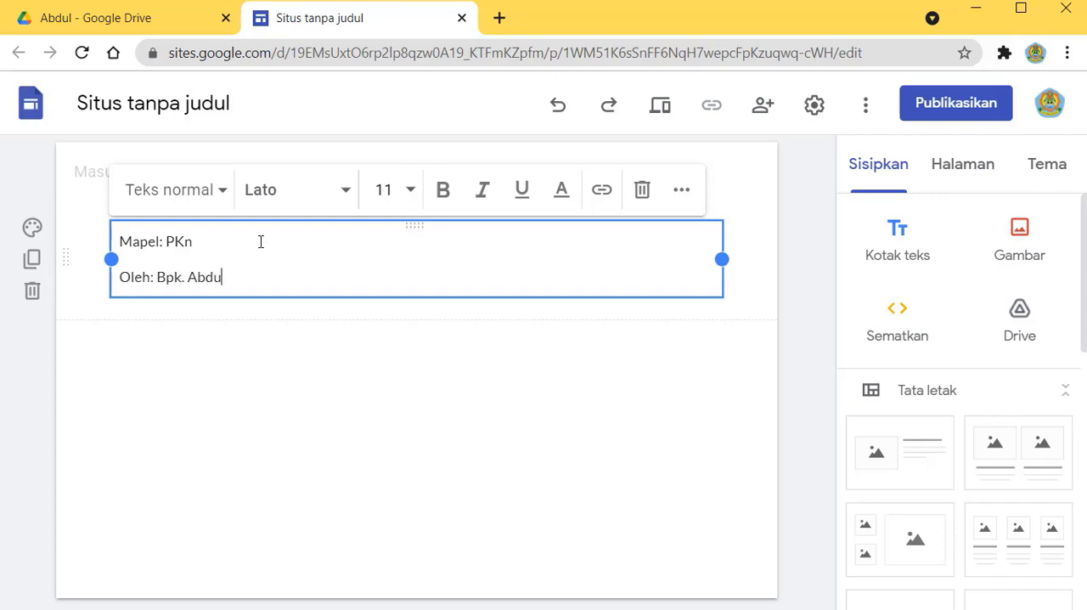
text(l)
click(309, 391)
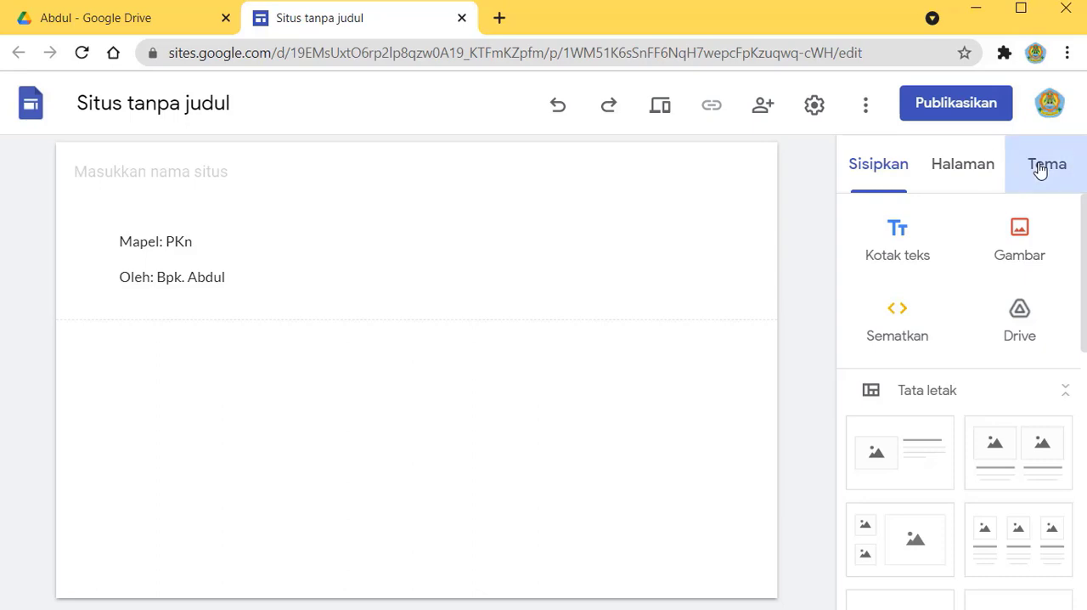
Step: Apply the Impresi theme to the site
click(1039, 170)
scroll(1033, 457, down, 2)
scroll(1033, 457, down, 1)
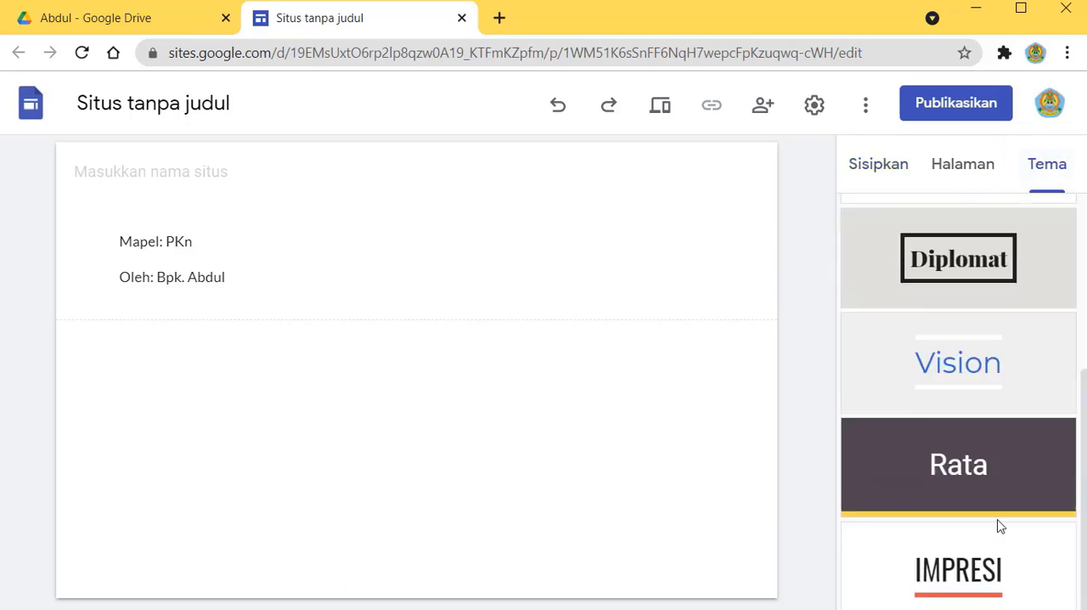
click(985, 576)
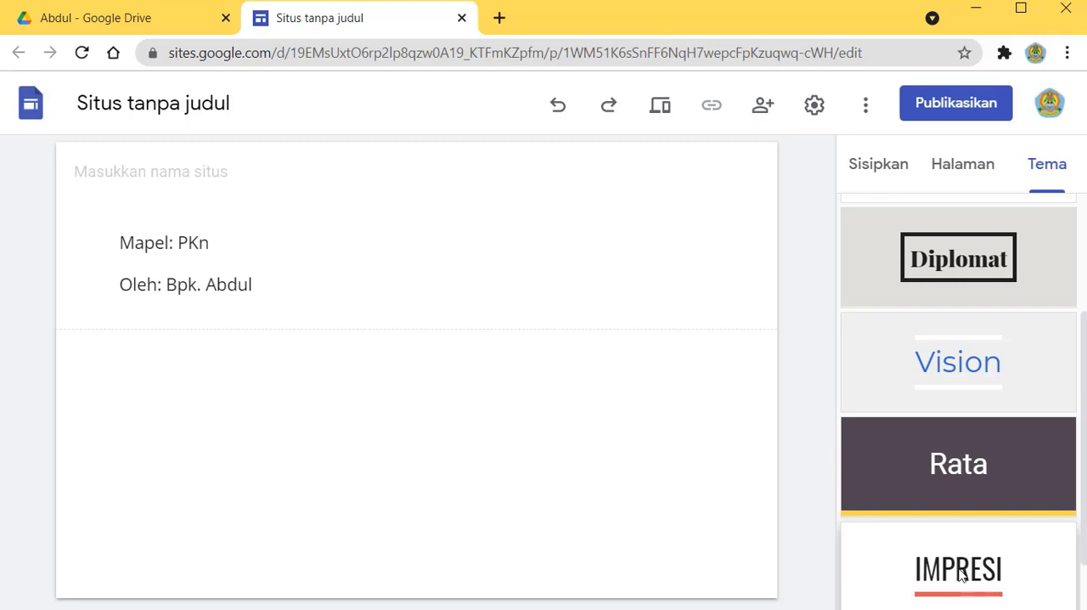
Step: Format the "Mapel: PKn" line with the Judul text style
click(150, 242)
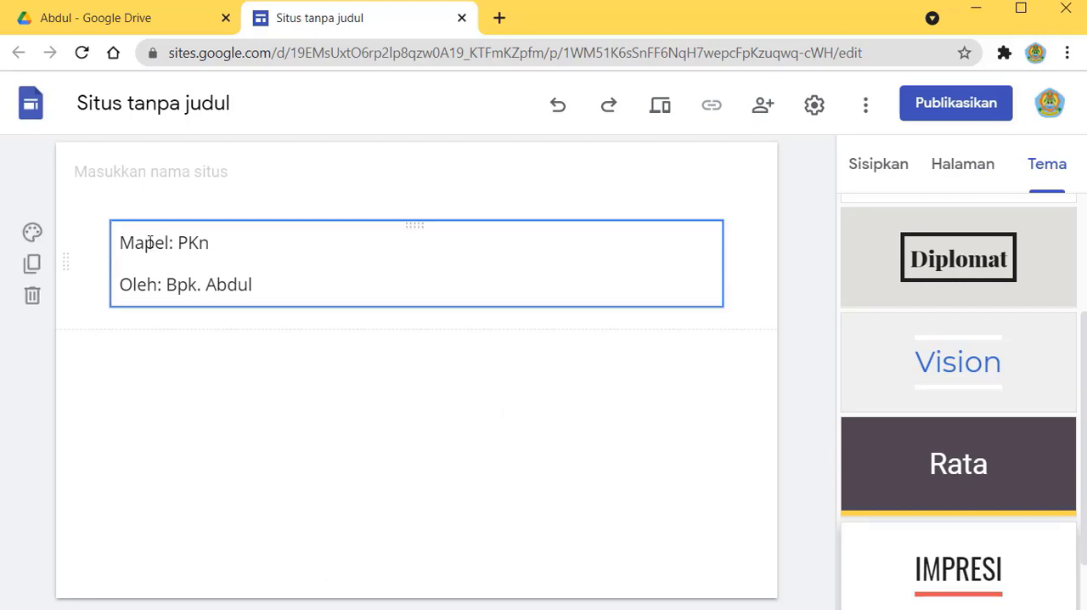
click(150, 243)
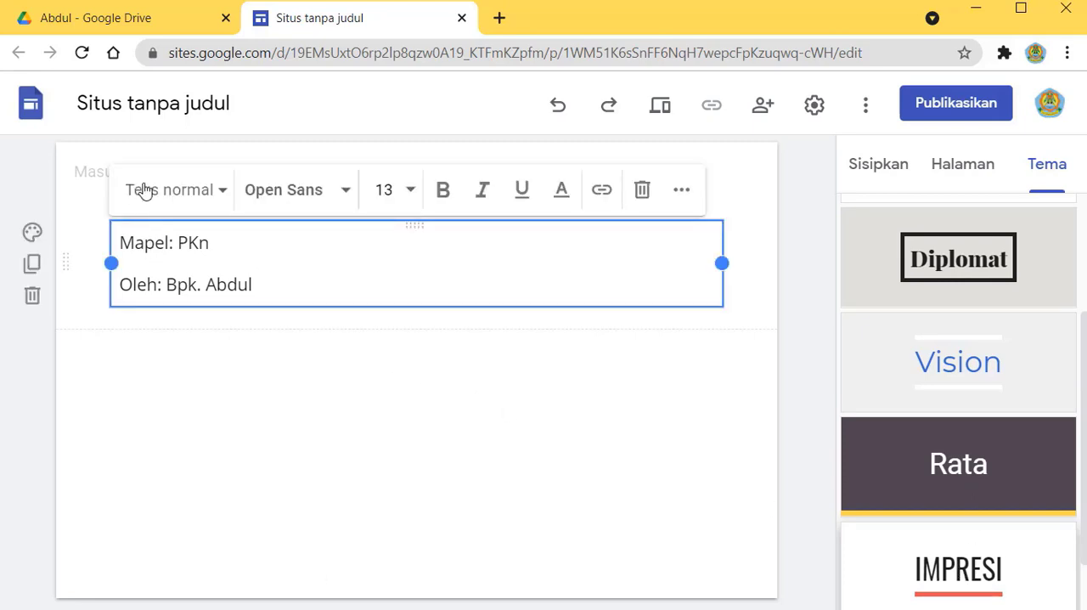
click(224, 200)
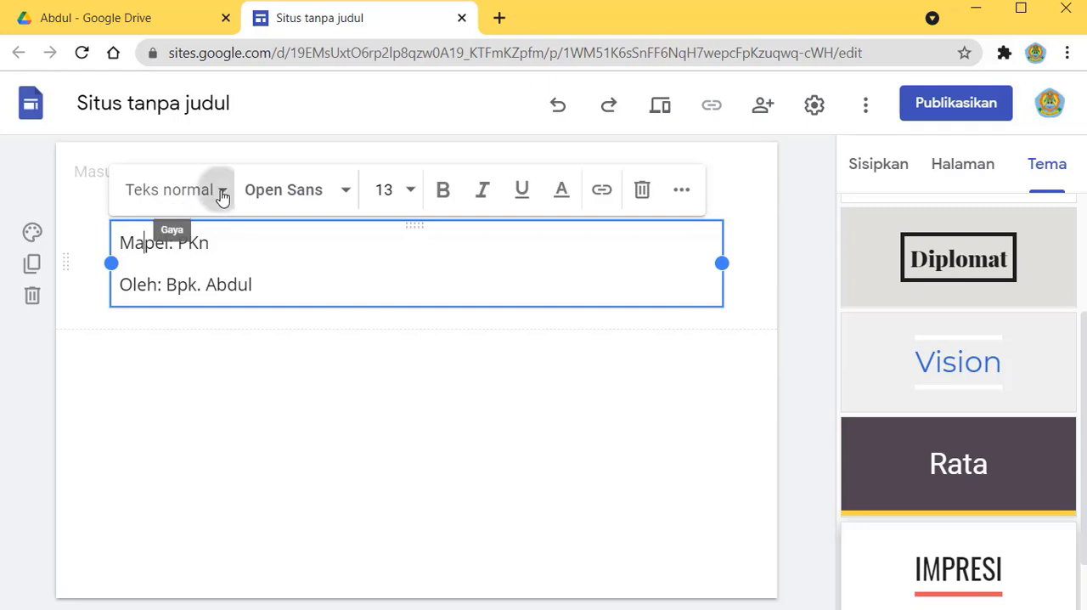
click(154, 247)
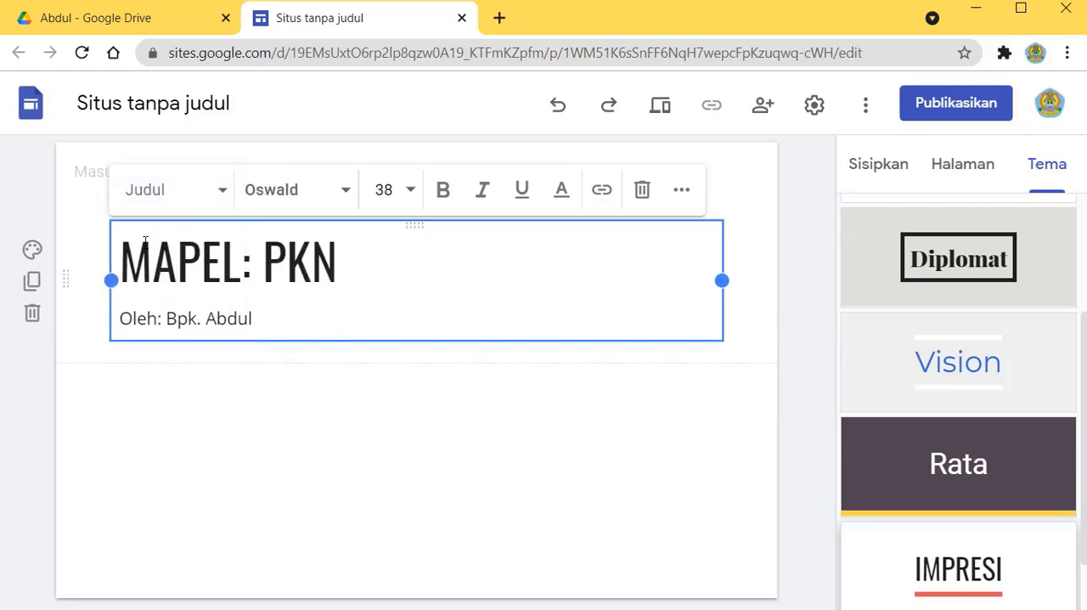
Step: Centre-align both the subject heading and the teacher line in the text box
click(176, 252)
drag(176, 253, 203, 318)
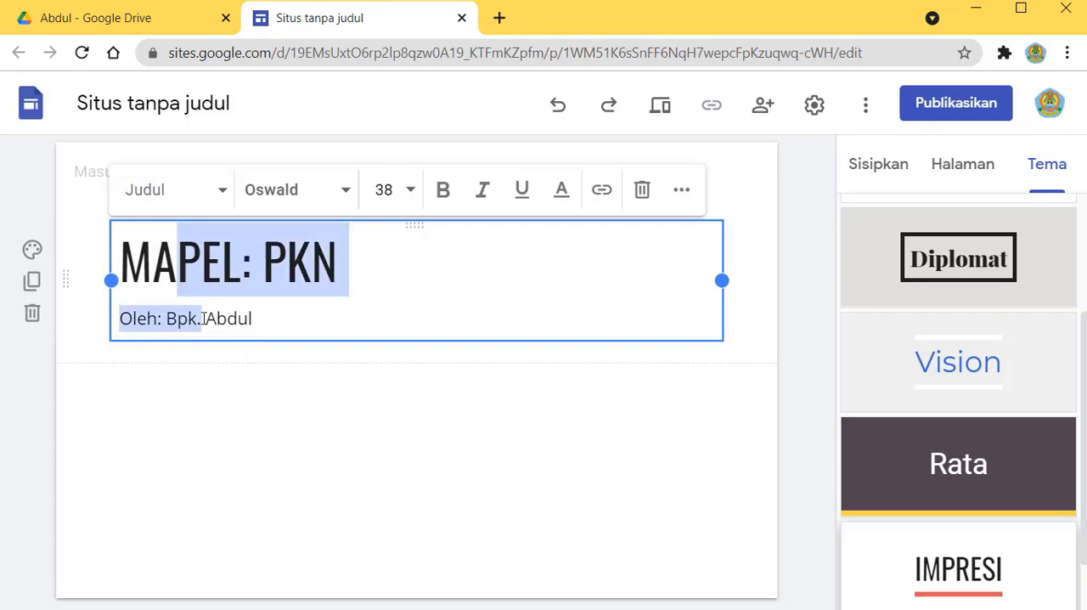
click(700, 191)
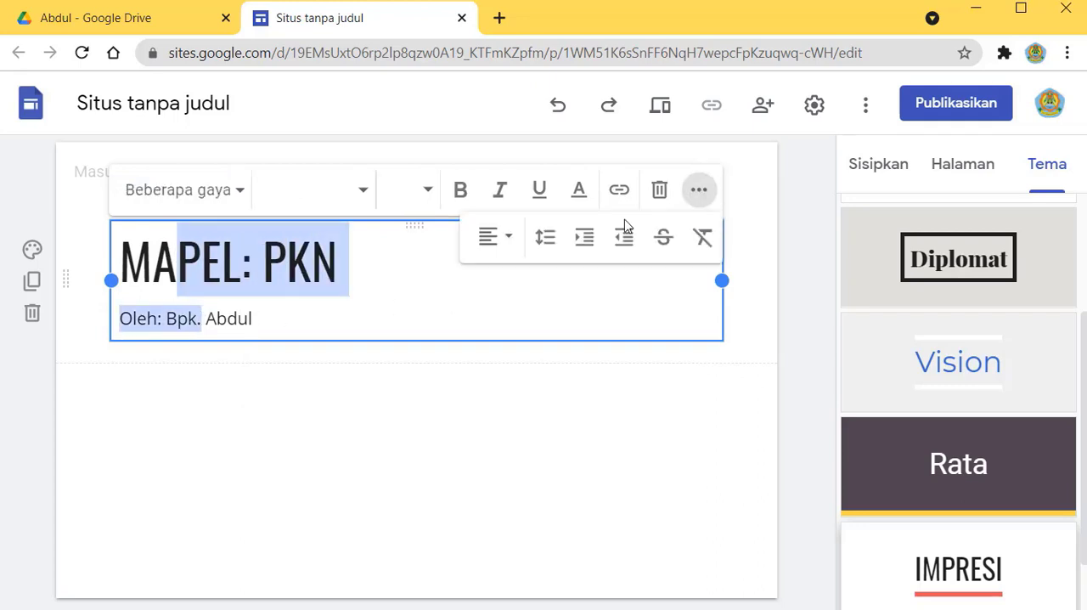
click(510, 240)
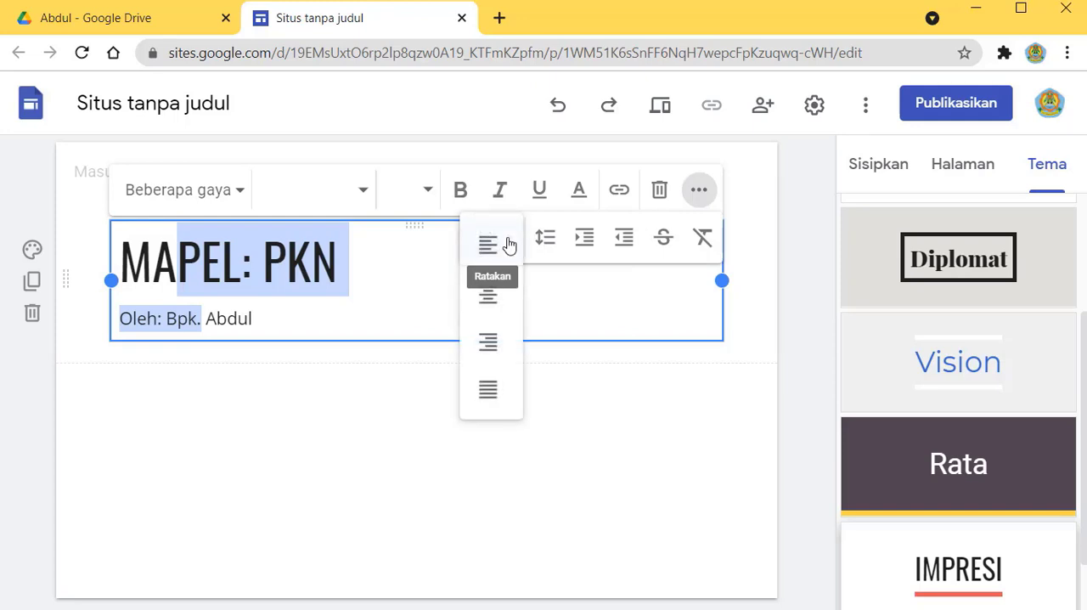
click(485, 299)
click(96, 274)
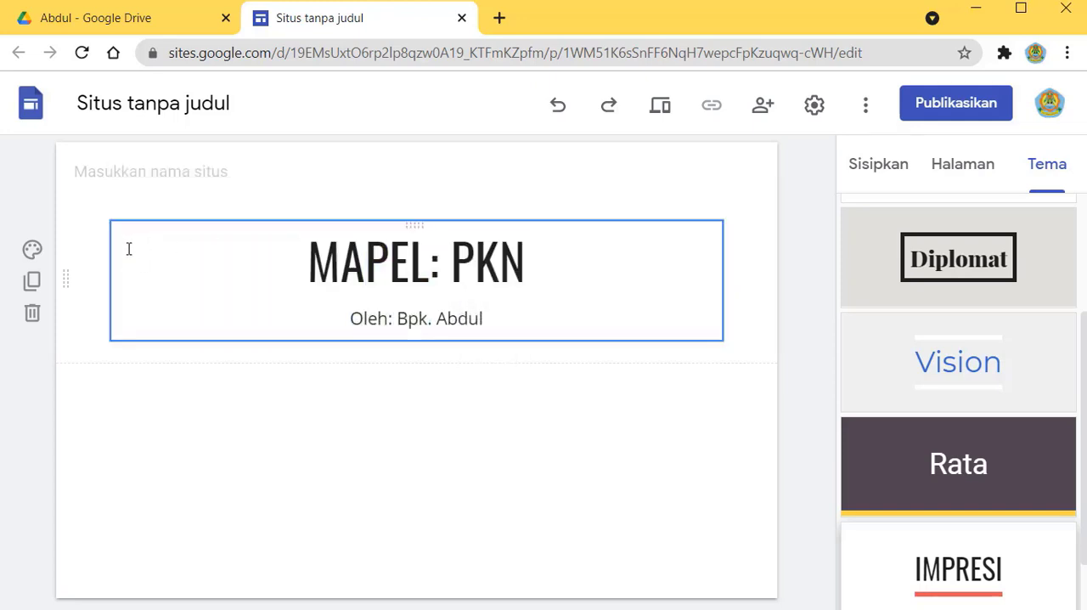
Step: Set the heading section's background to Penekanan 2 and switch the Impresi theme colour to yellow after trying green
click(32, 255)
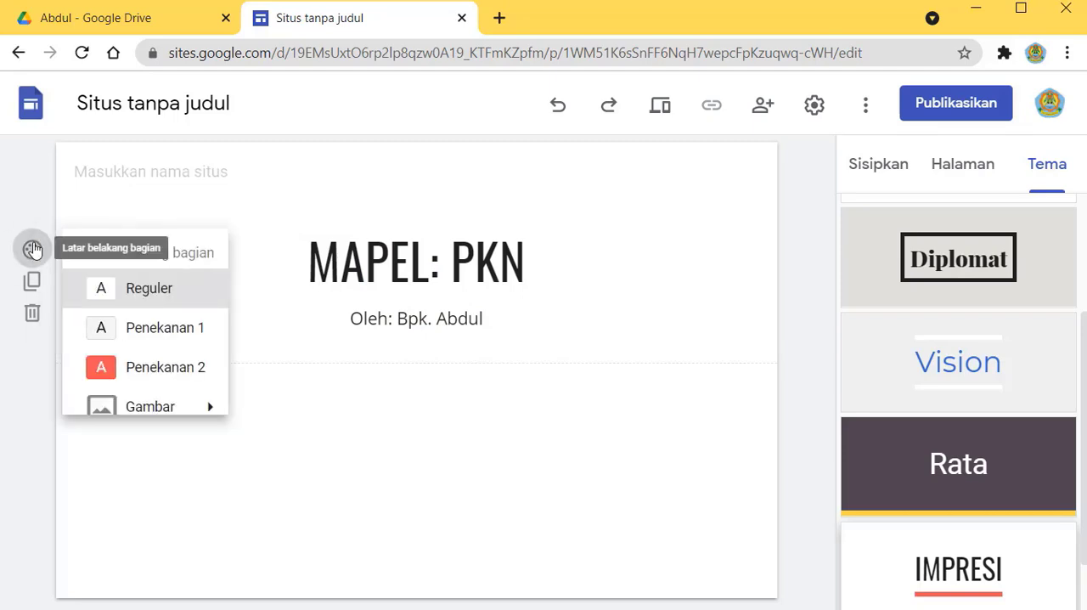
click(147, 380)
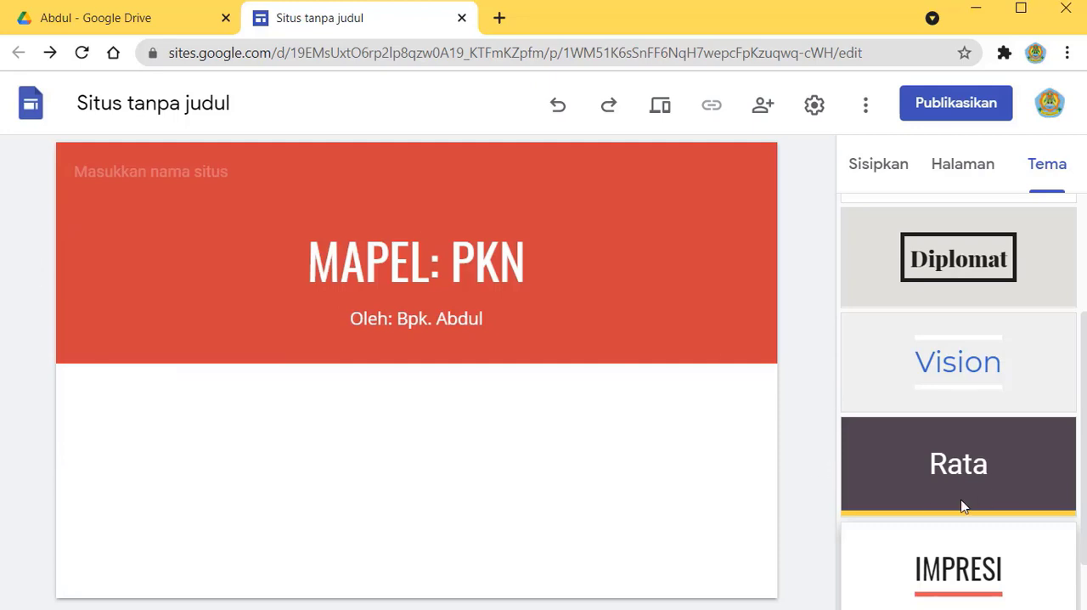
click(1052, 169)
scroll(1007, 509, down, 2)
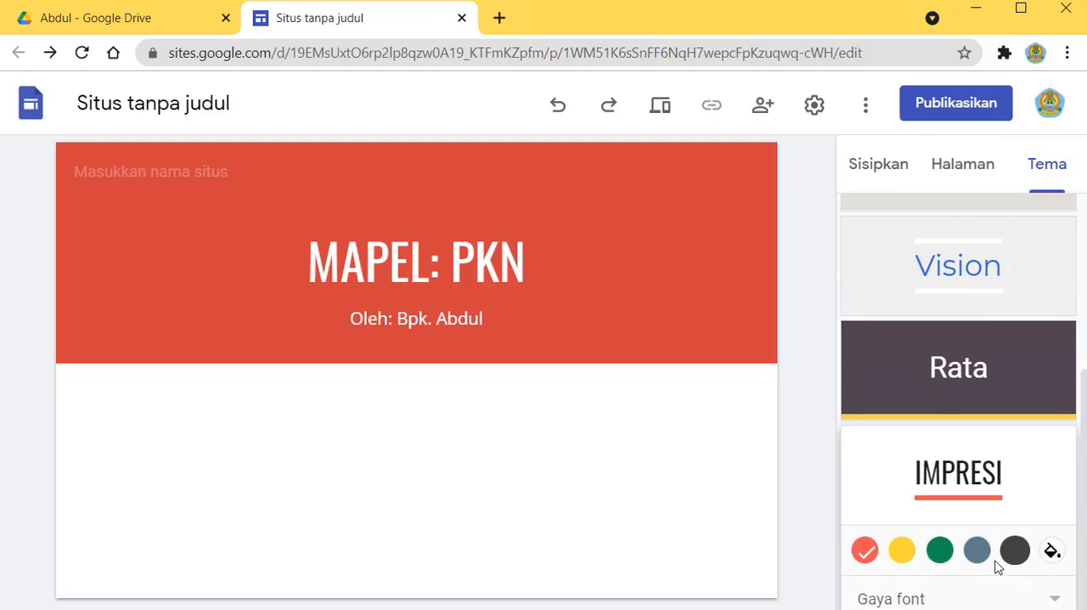
click(940, 552)
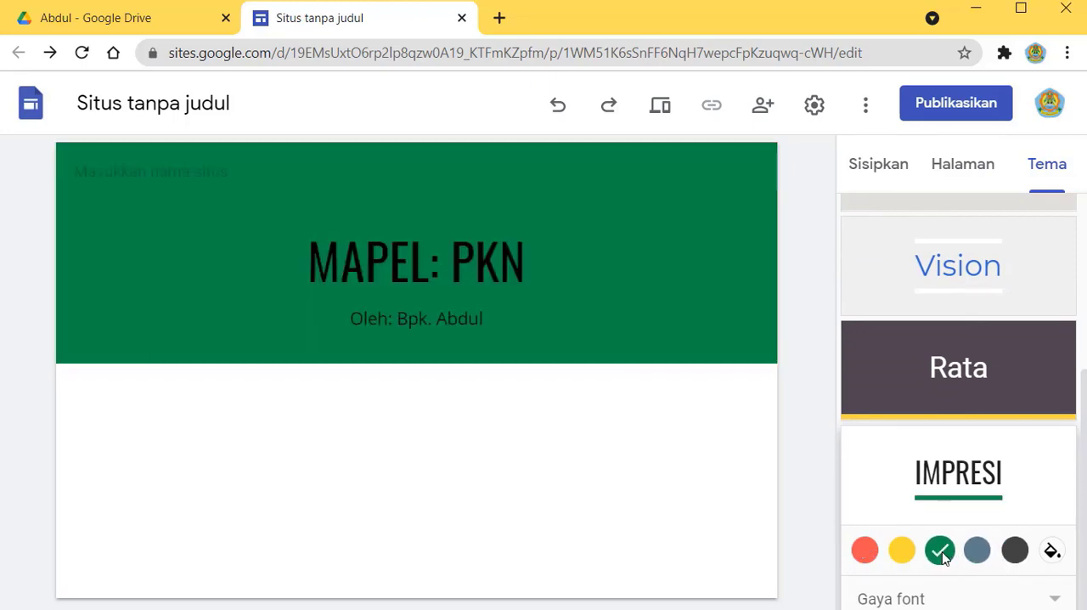
click(903, 552)
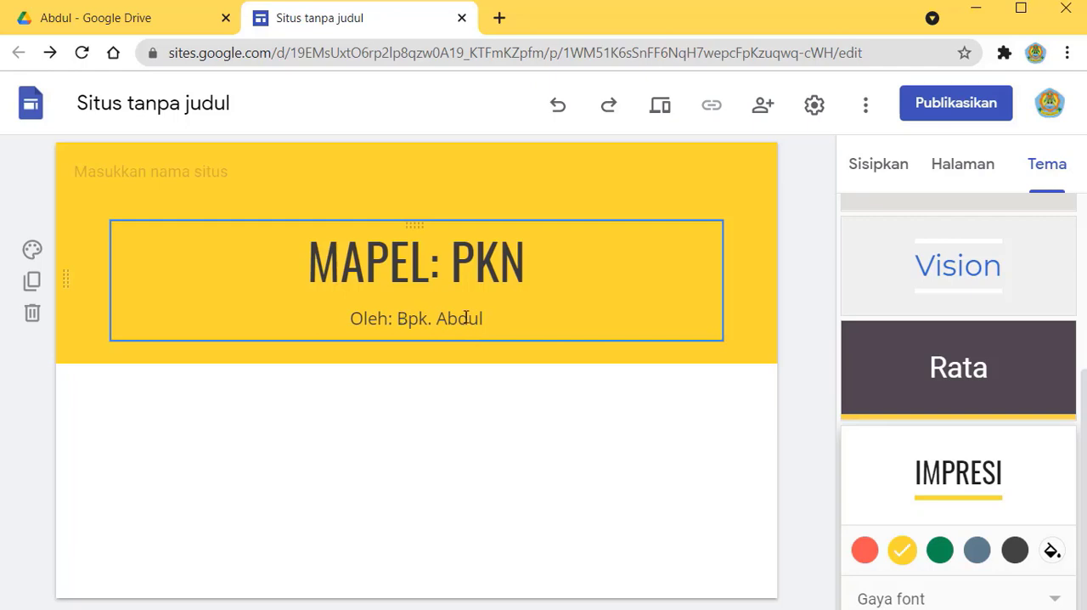
Step: Add a new site page named "Kelas X"
click(971, 173)
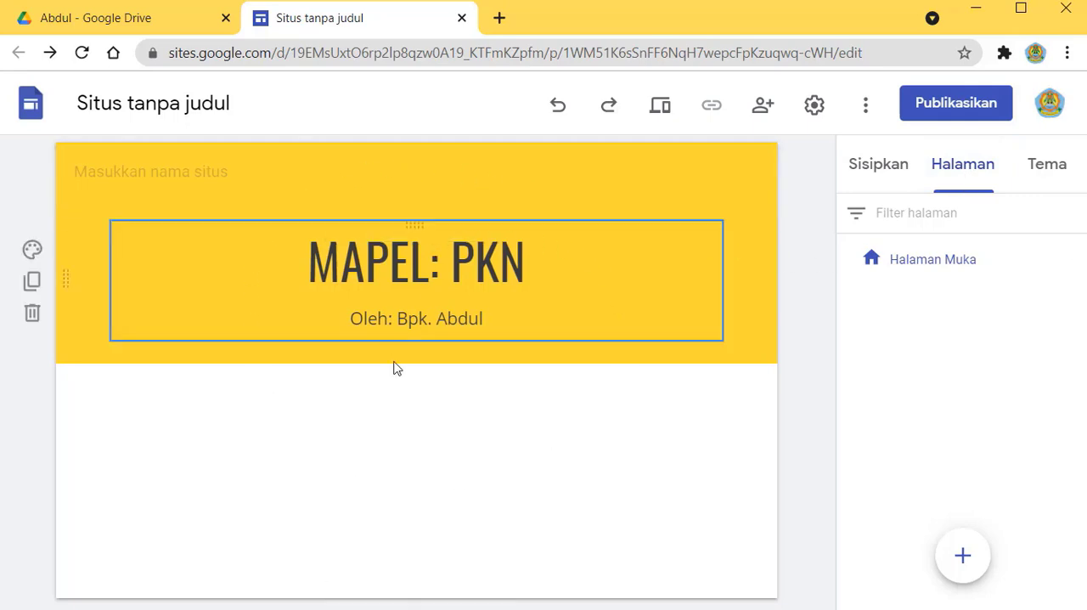
click(926, 265)
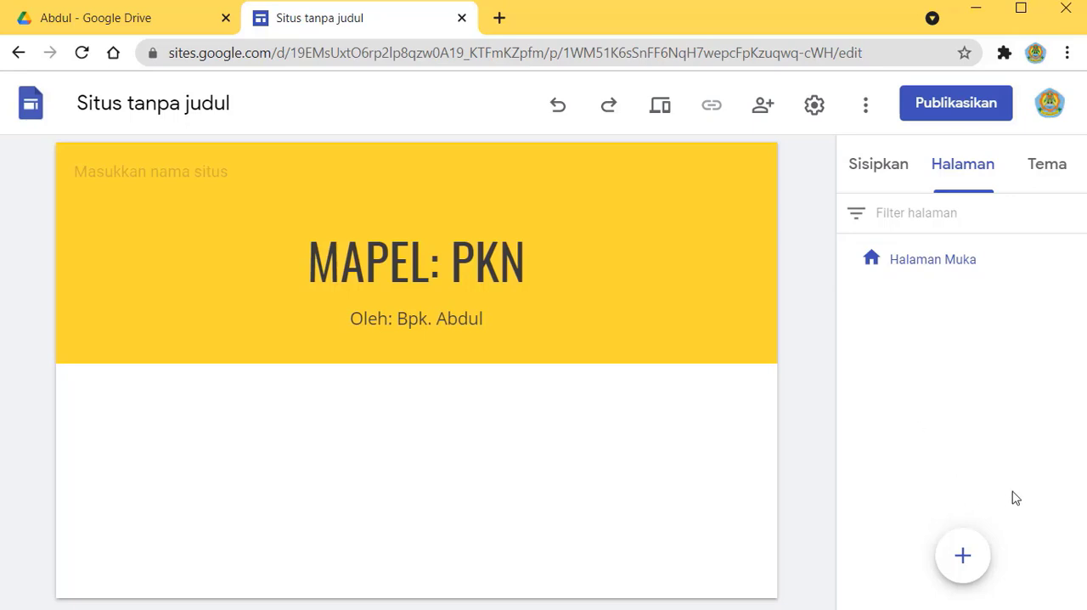
mouse_move(964, 562)
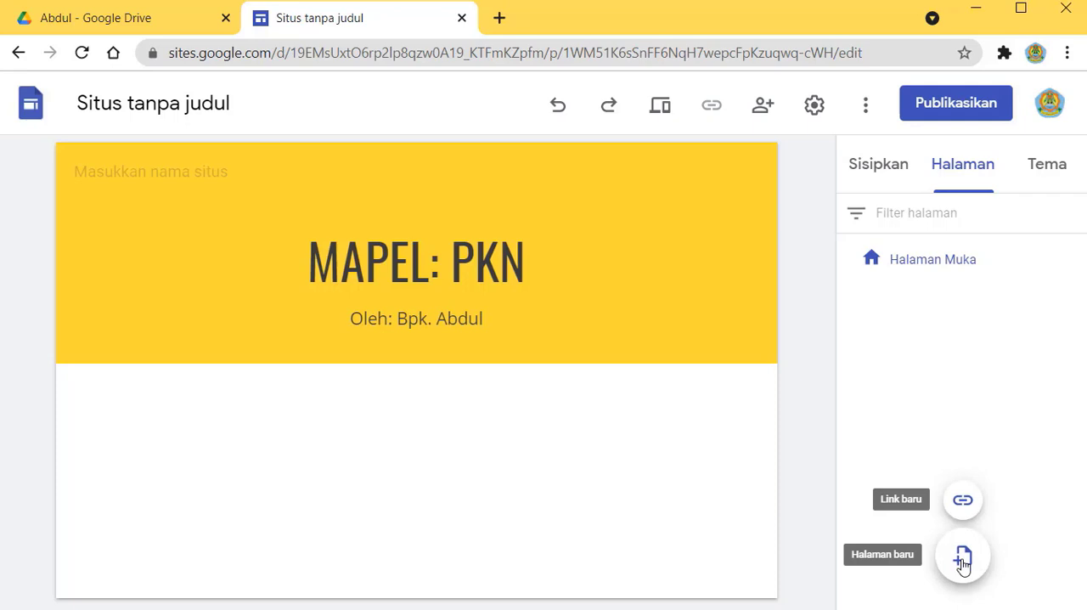
click(963, 559)
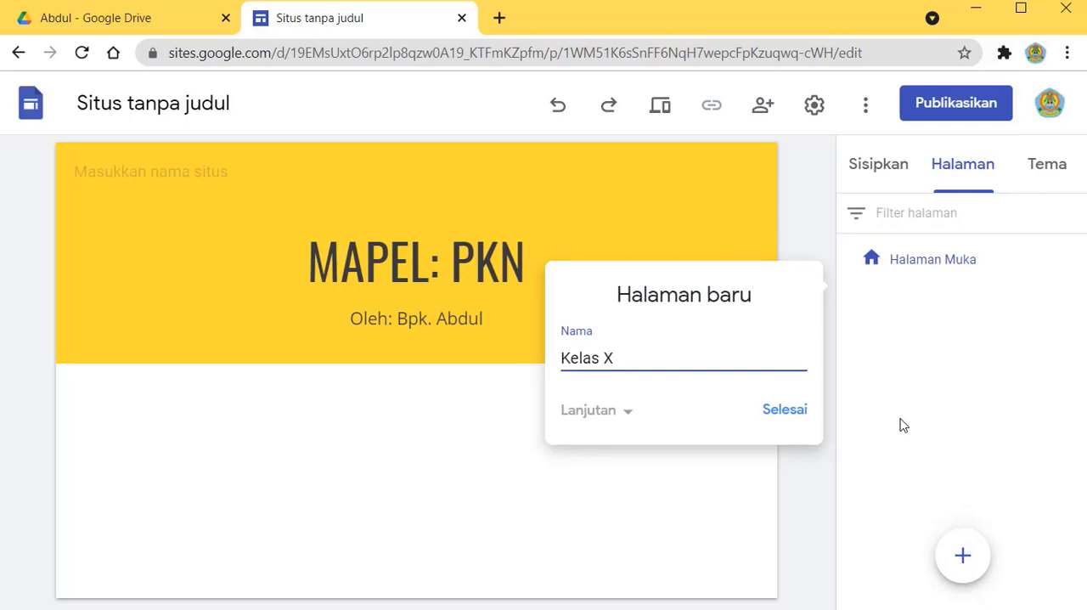
click(784, 410)
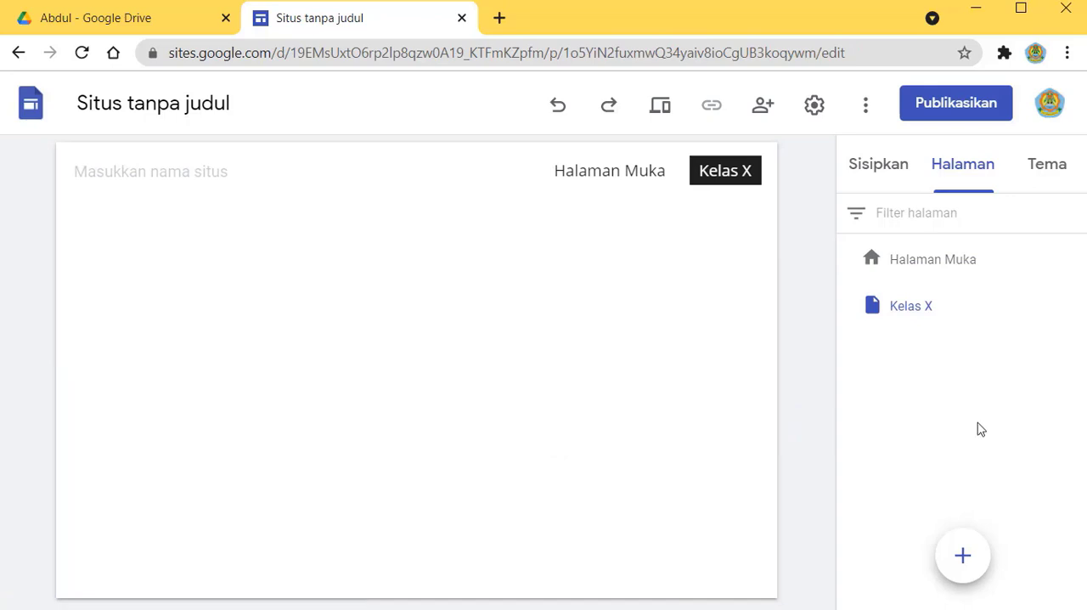
Step: Add another site page named "Kelas XI"
mouse_move(972, 564)
click(964, 559)
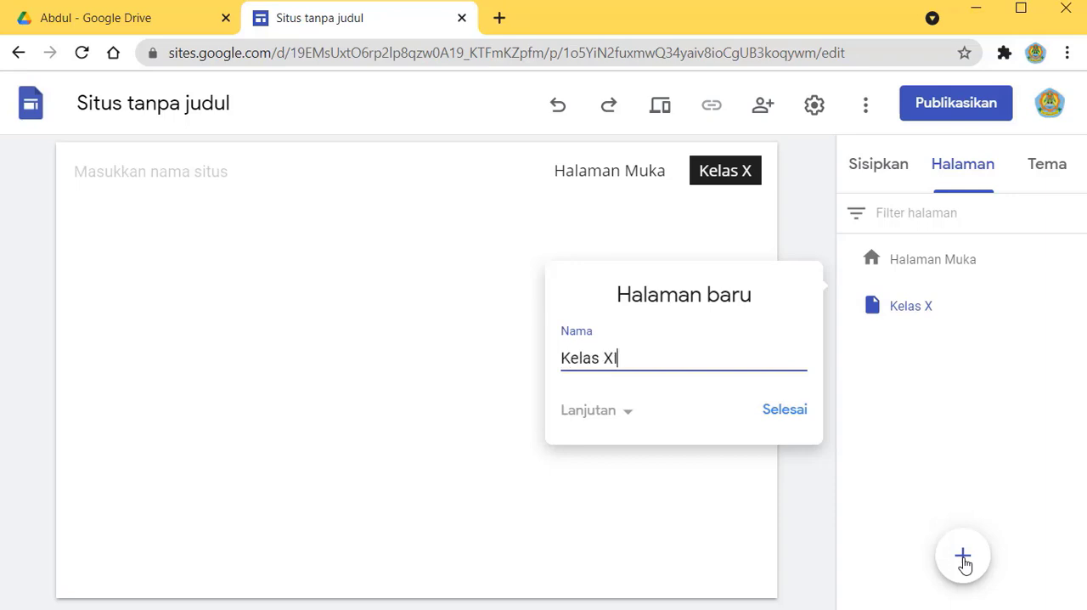
text(Kelas XI)
click(781, 414)
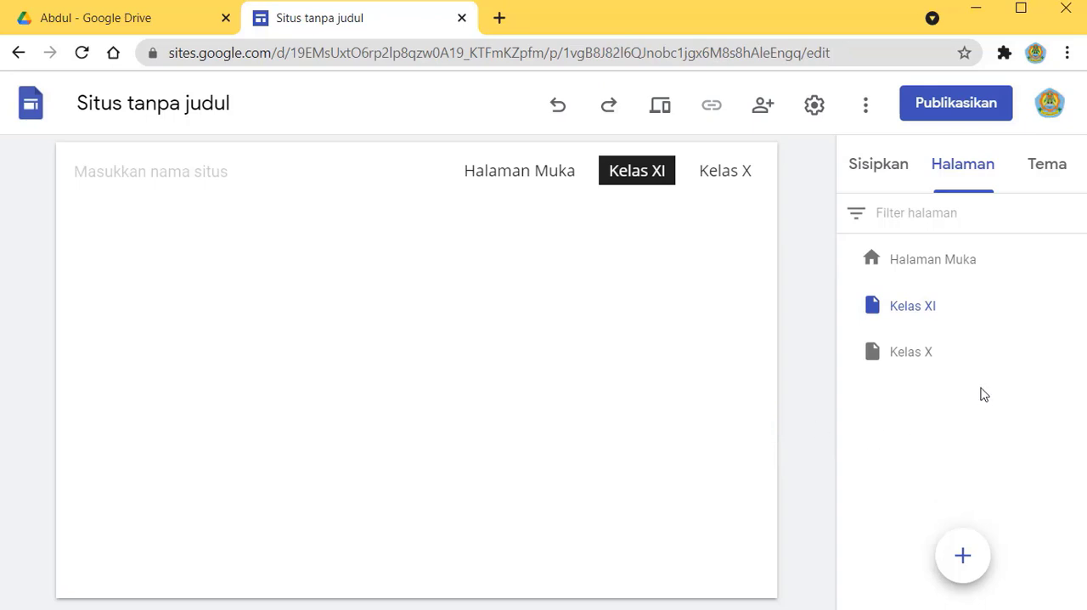
Step: View the empty Kelas XI and Kelas X pages, and return to the Halaman Muka page
click(926, 315)
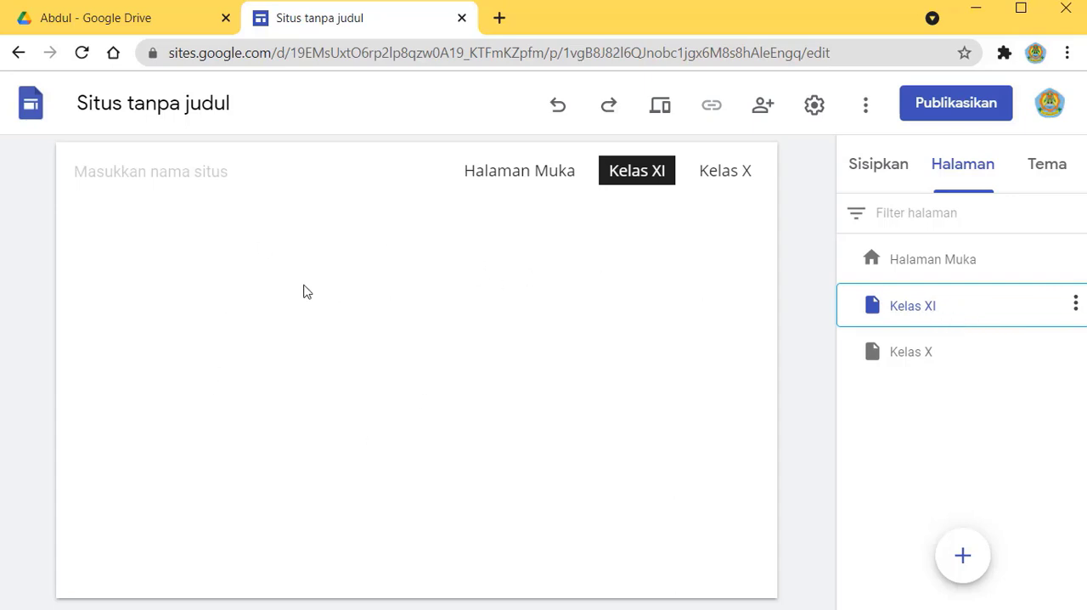
click(927, 363)
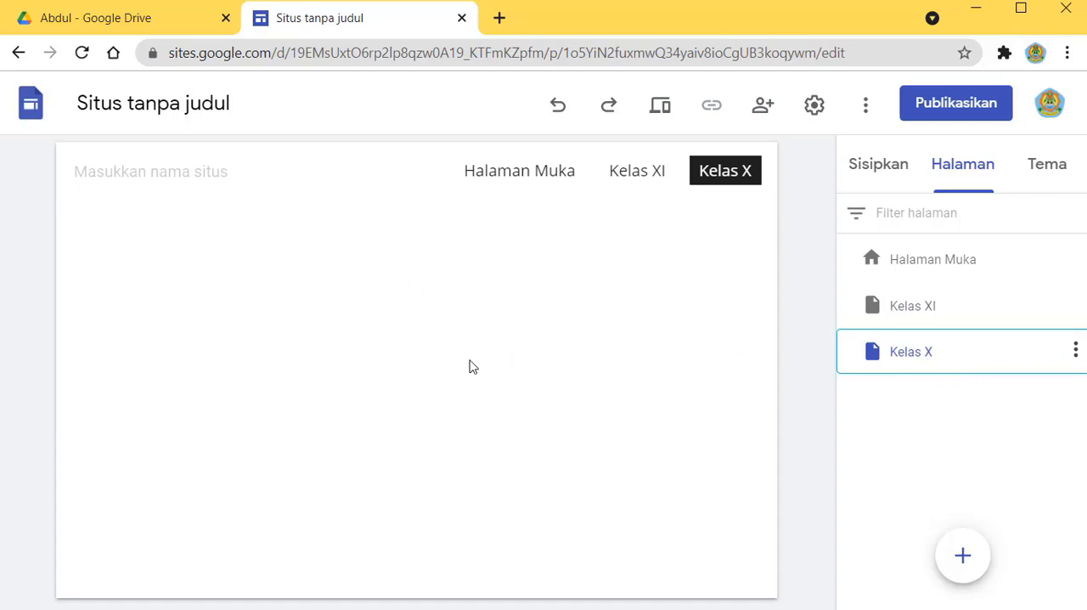
click(956, 264)
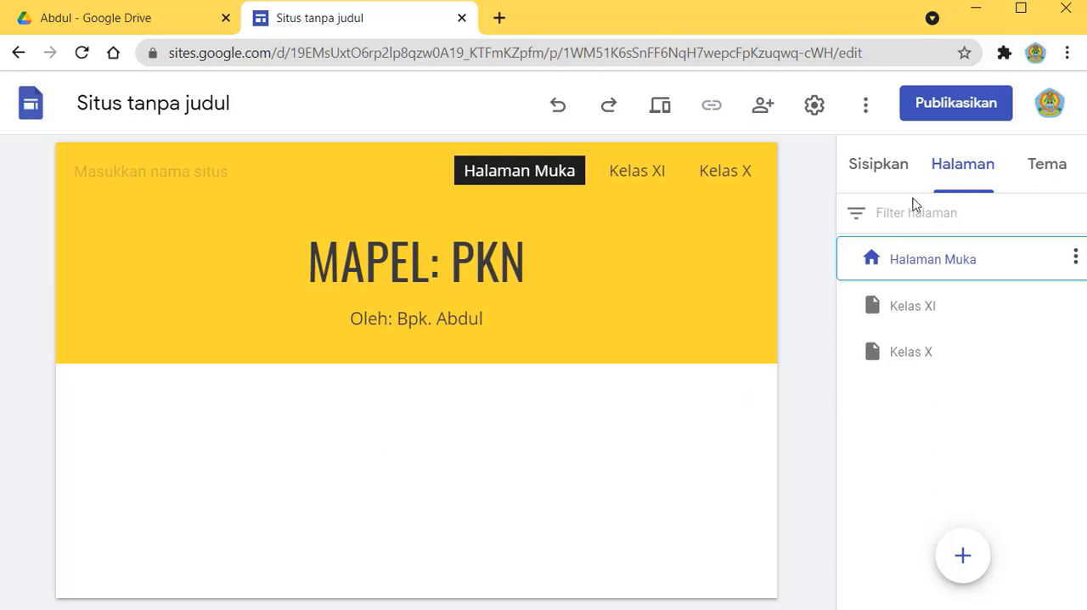
Step: Insert a button named "Kelas X" on the home page, linked to the site's Kelas X page
click(889, 166)
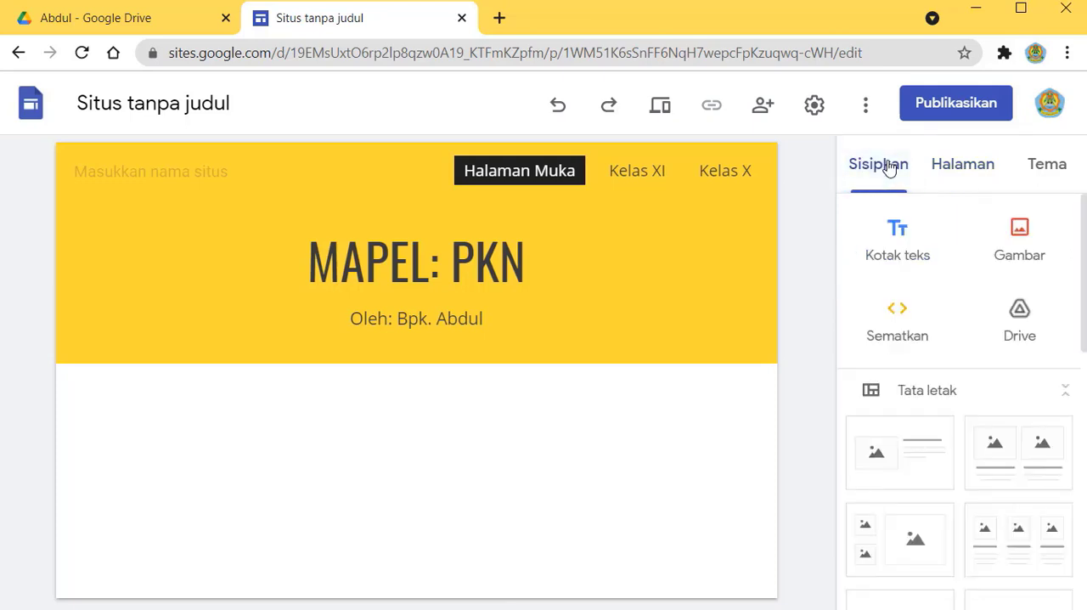
scroll(903, 446, down, 5)
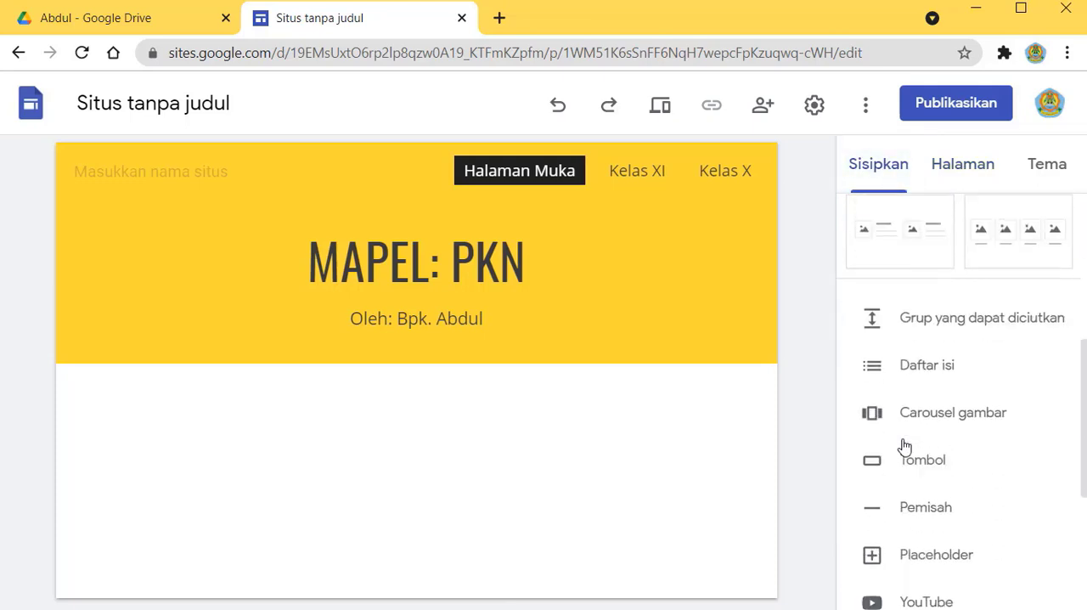
click(931, 469)
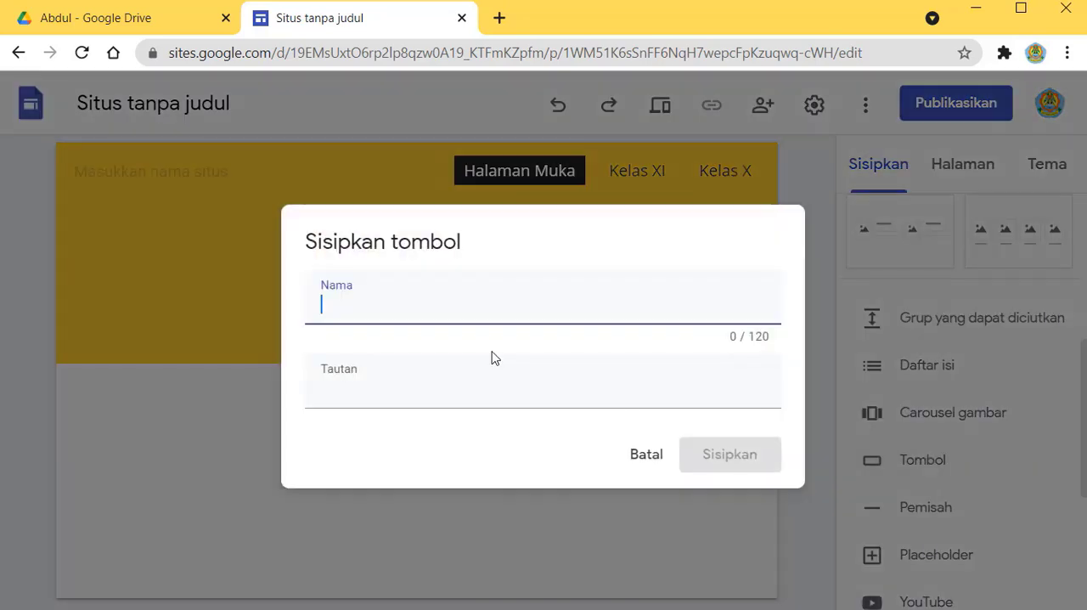
text(Kelas X)
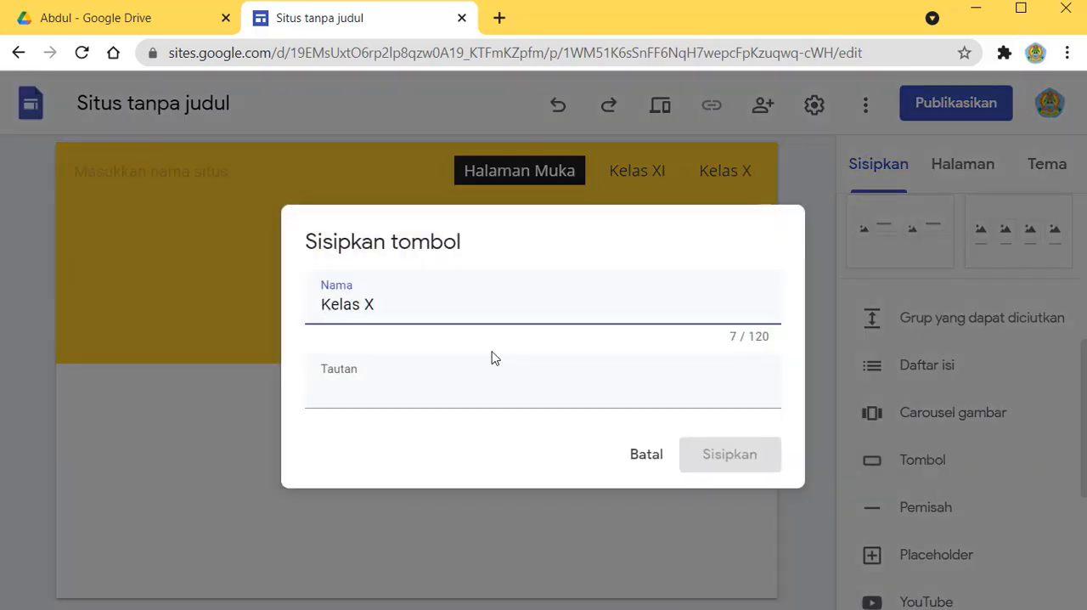
click(343, 397)
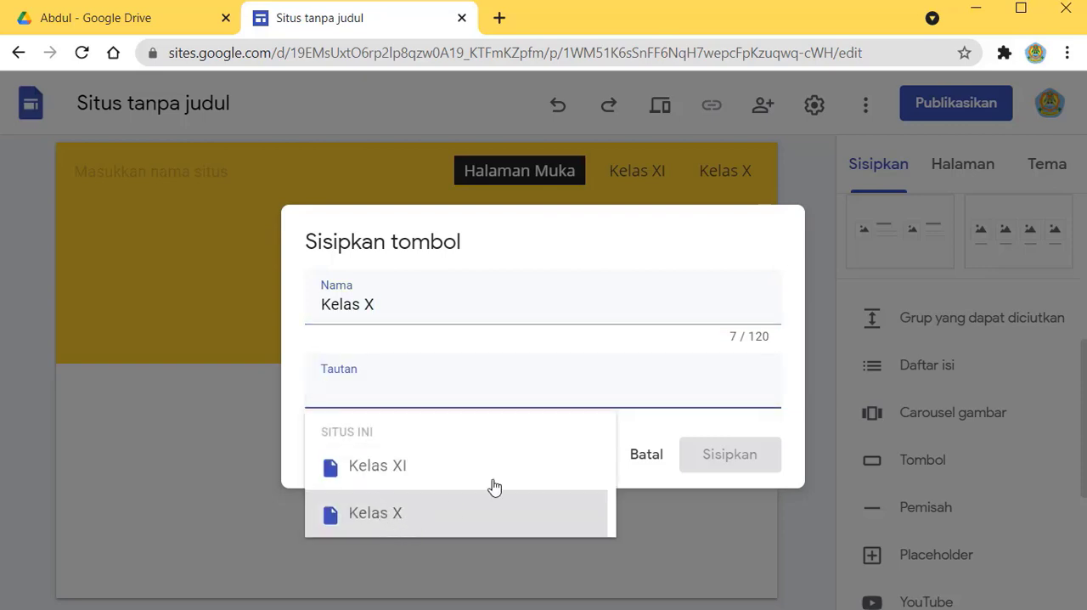
click(426, 513)
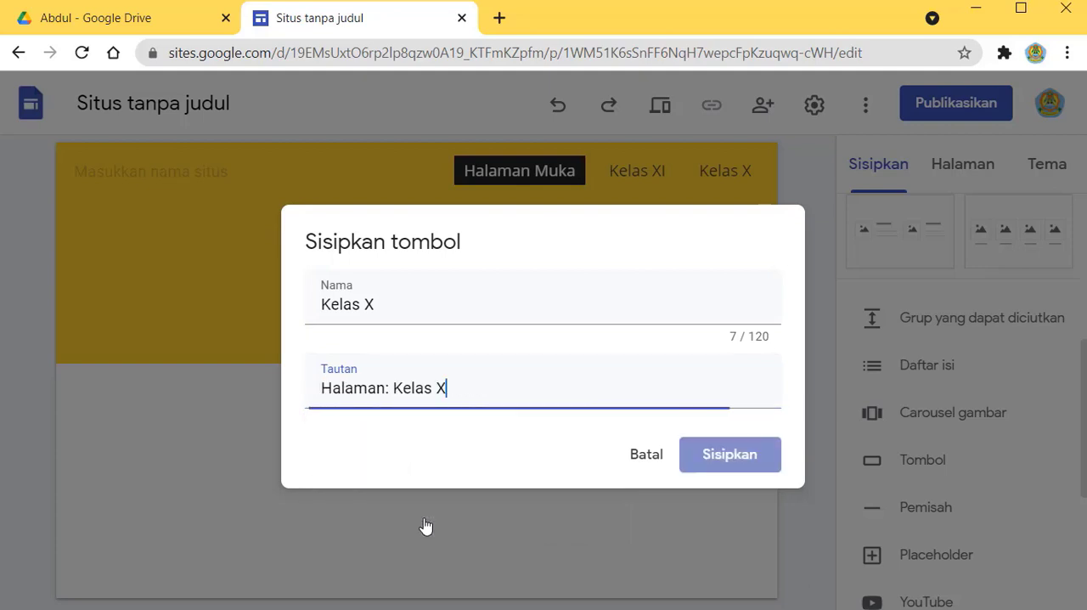
click(754, 463)
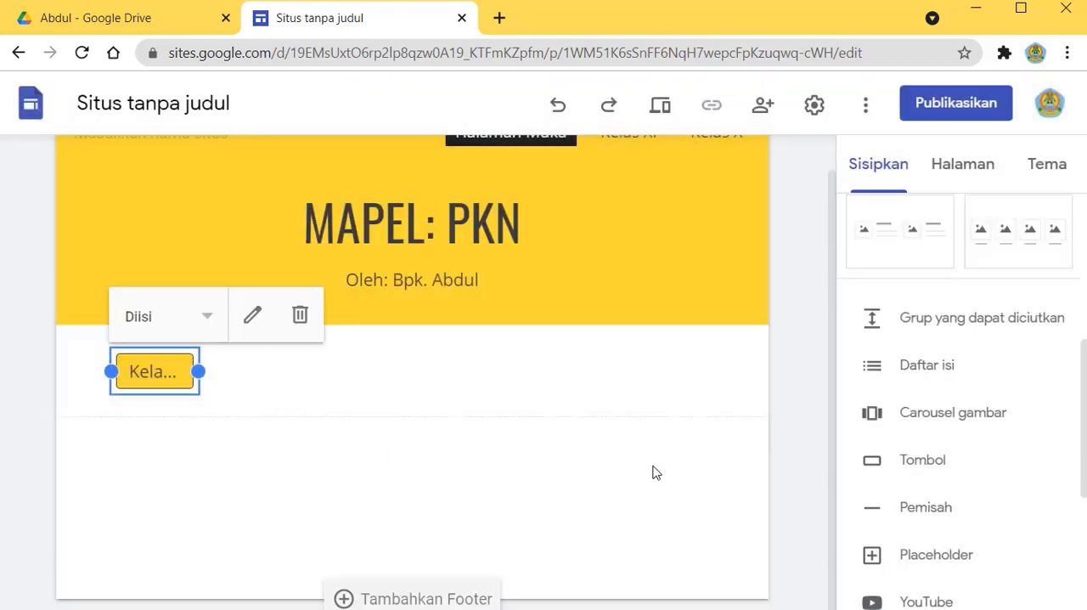
Step: Insert a second button named "Kelas XI" on the home page, linked to the site's Kelas XI page
click(945, 473)
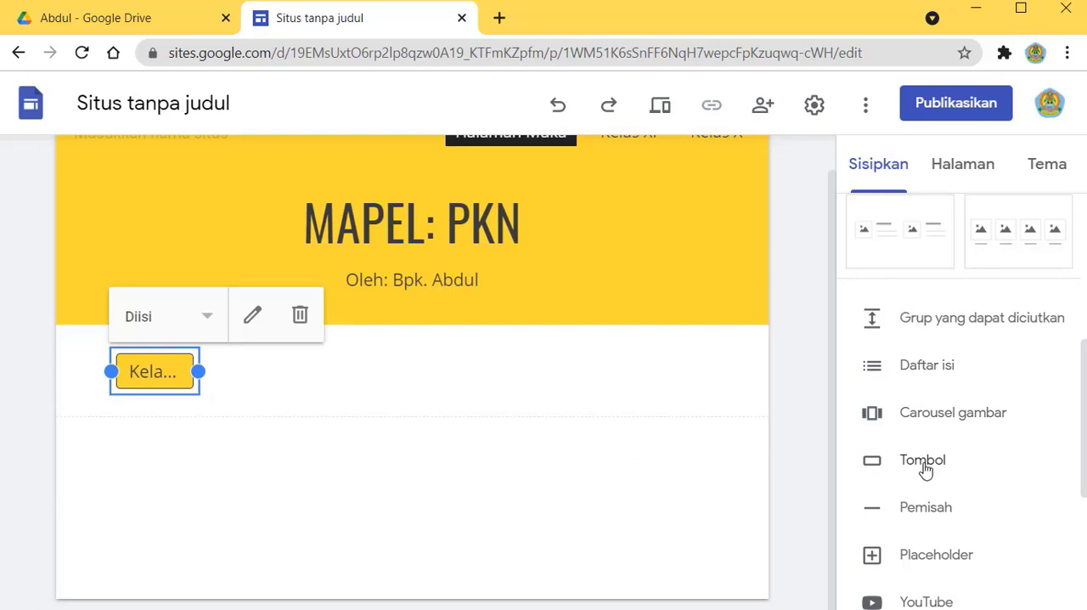
text(Kelas XI)
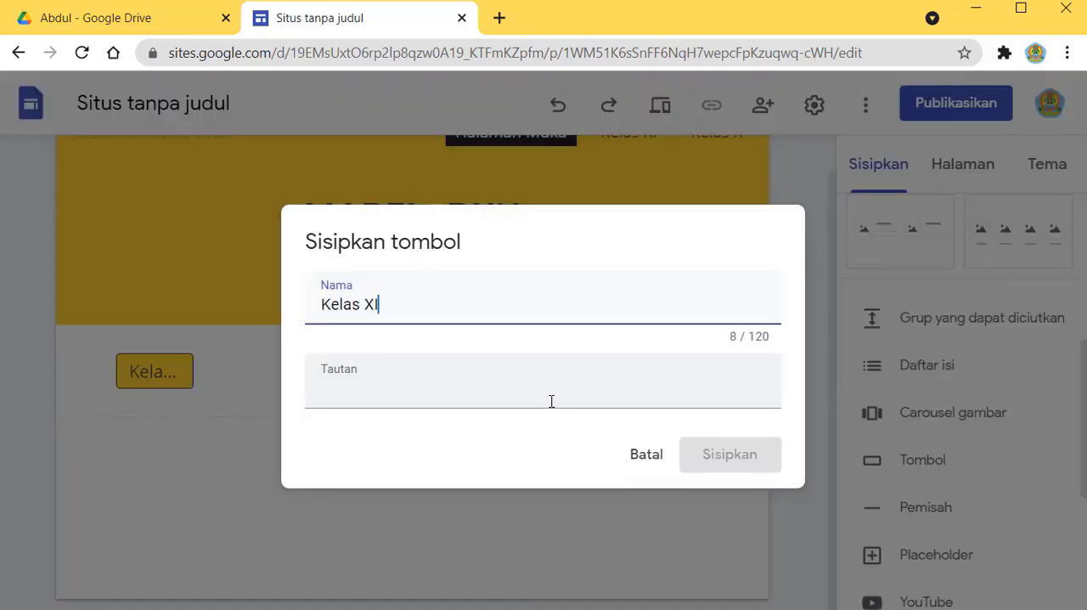
click(326, 391)
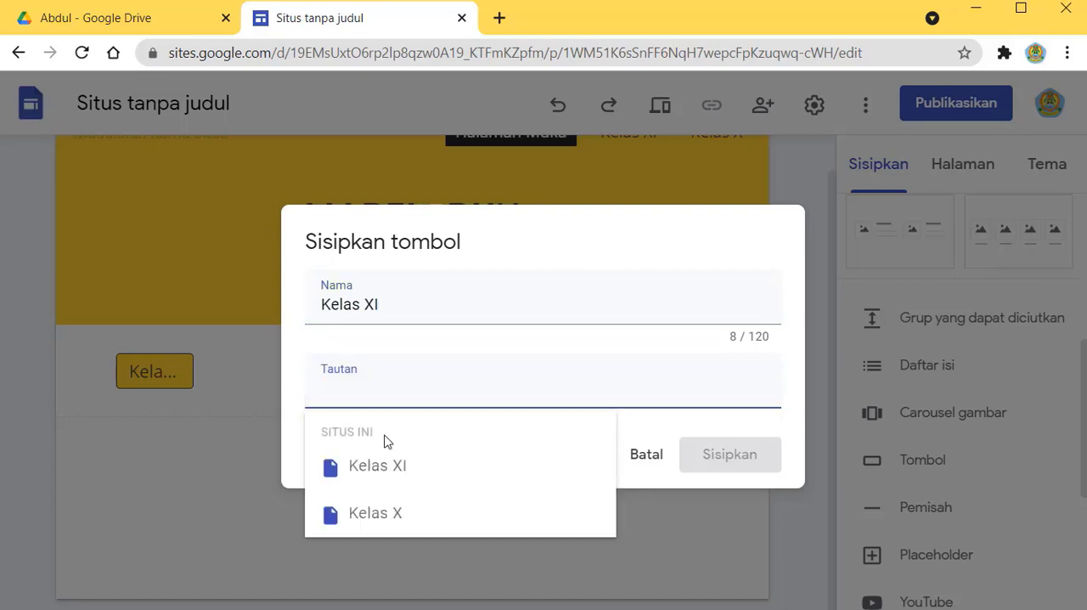
click(397, 473)
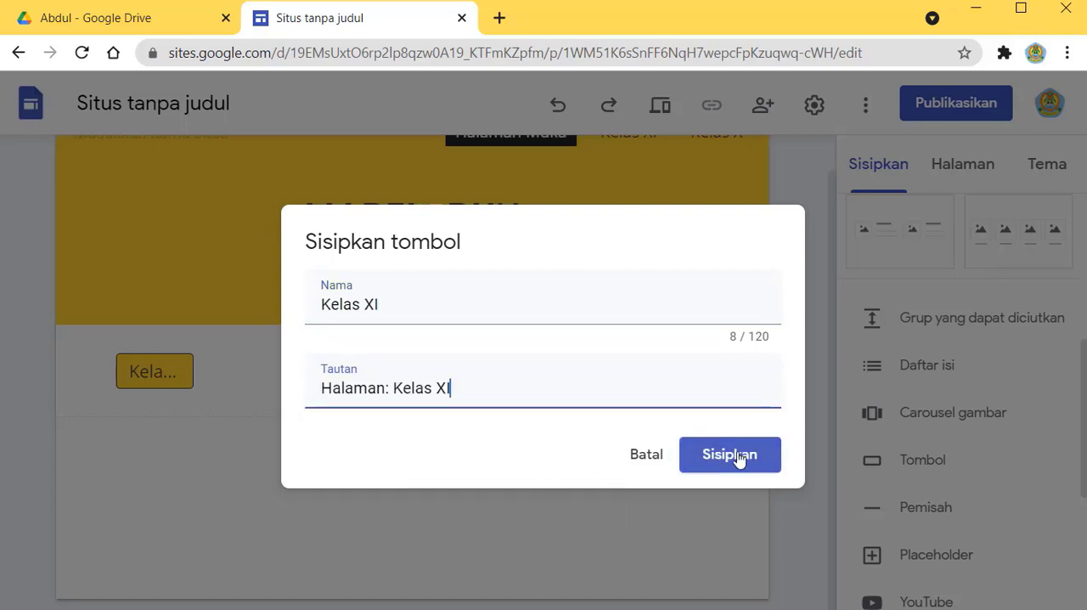
click(730, 454)
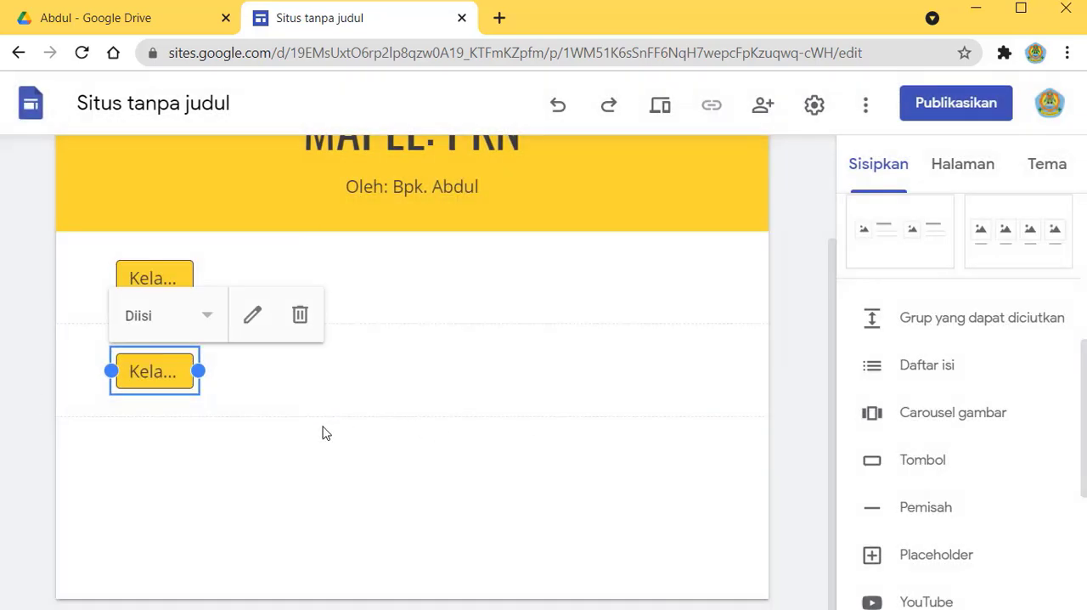
Step: Widen the Kelas X and Kelas XI buttons equally and arrange them side by side in one row below the heading
click(179, 266)
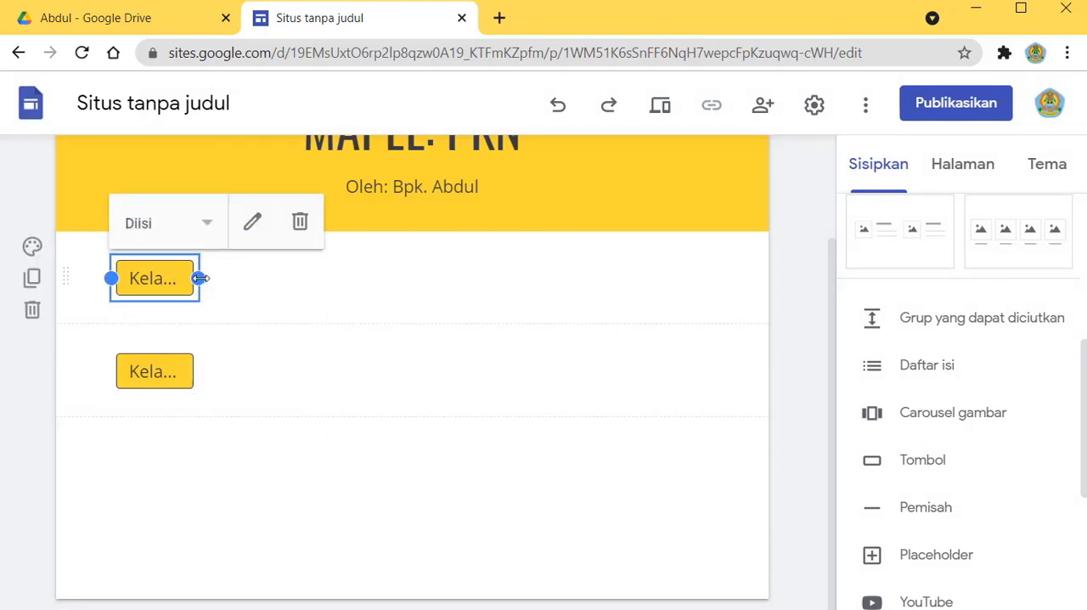
drag(198, 278, 353, 284)
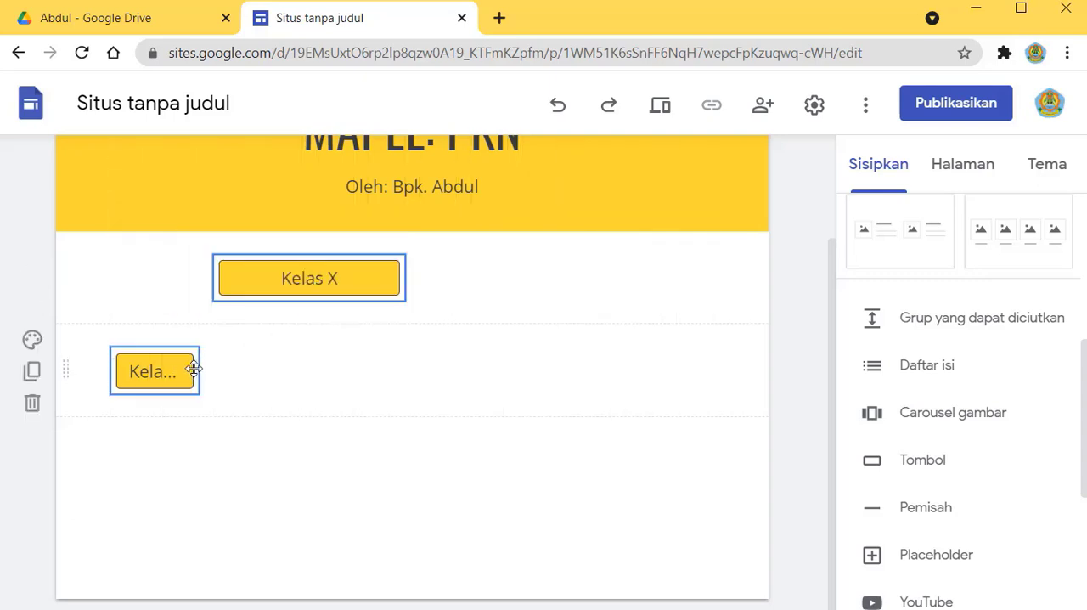
click(191, 370)
drag(195, 371, 495, 286)
click(608, 492)
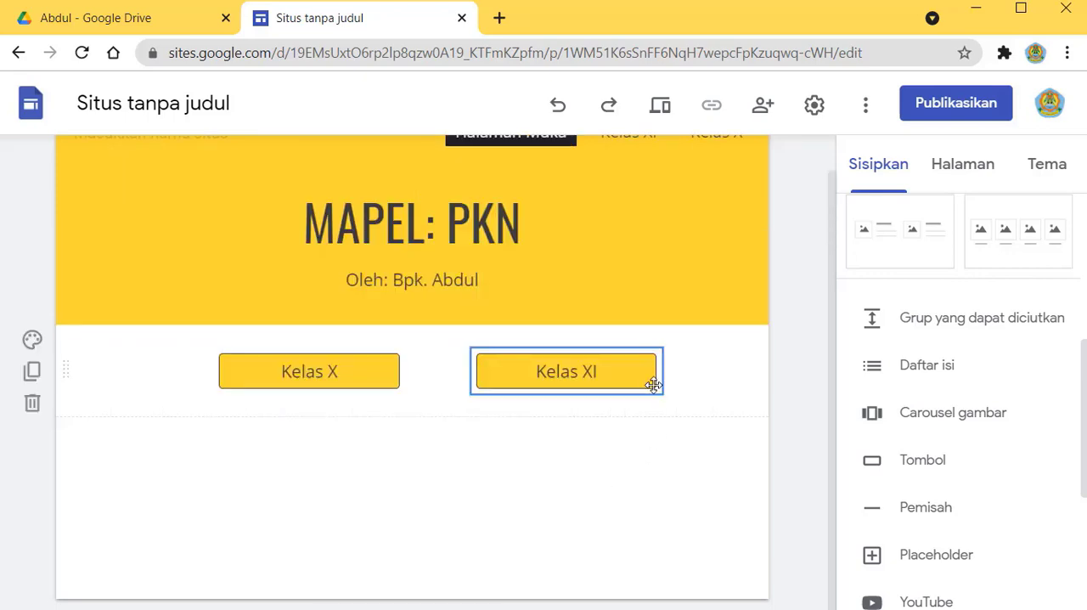
Step: Preview the site, test the Kelas X button's link, and close the preview
scroll(657, 274, up, 1)
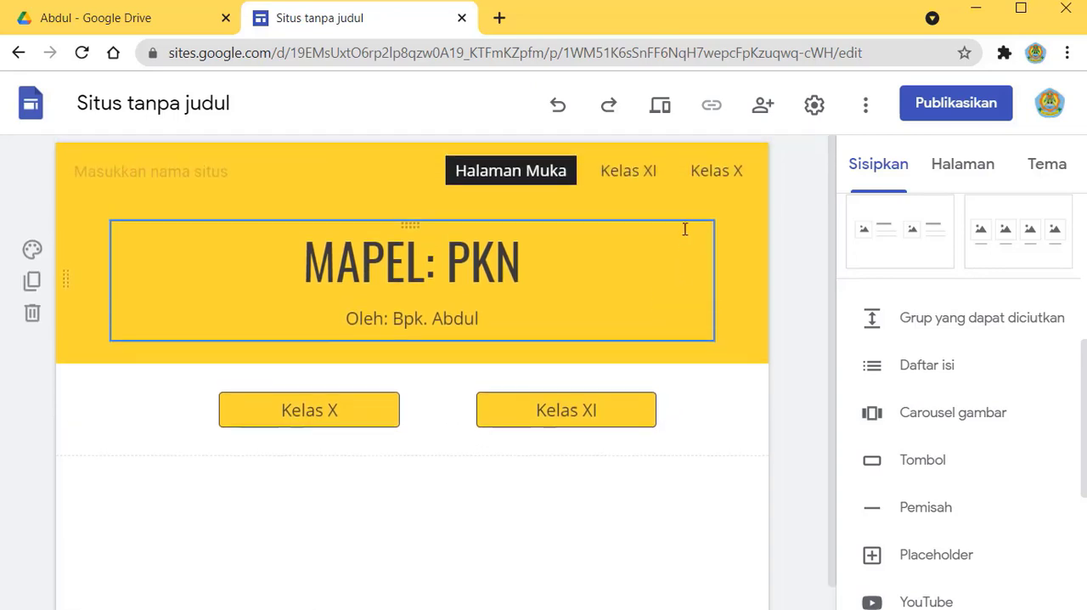
click(660, 108)
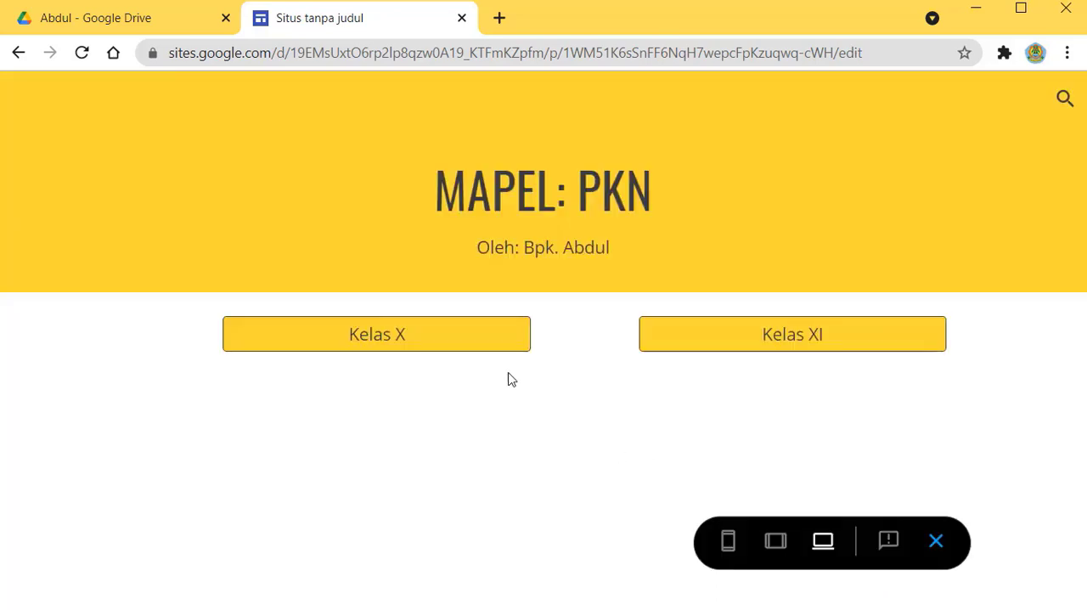
click(393, 336)
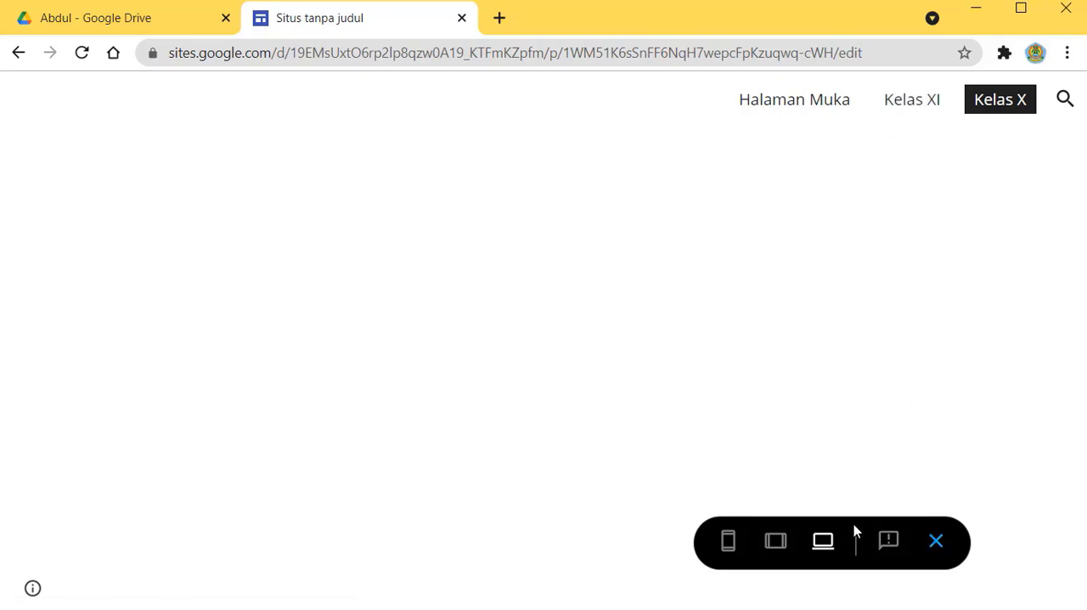
click(936, 542)
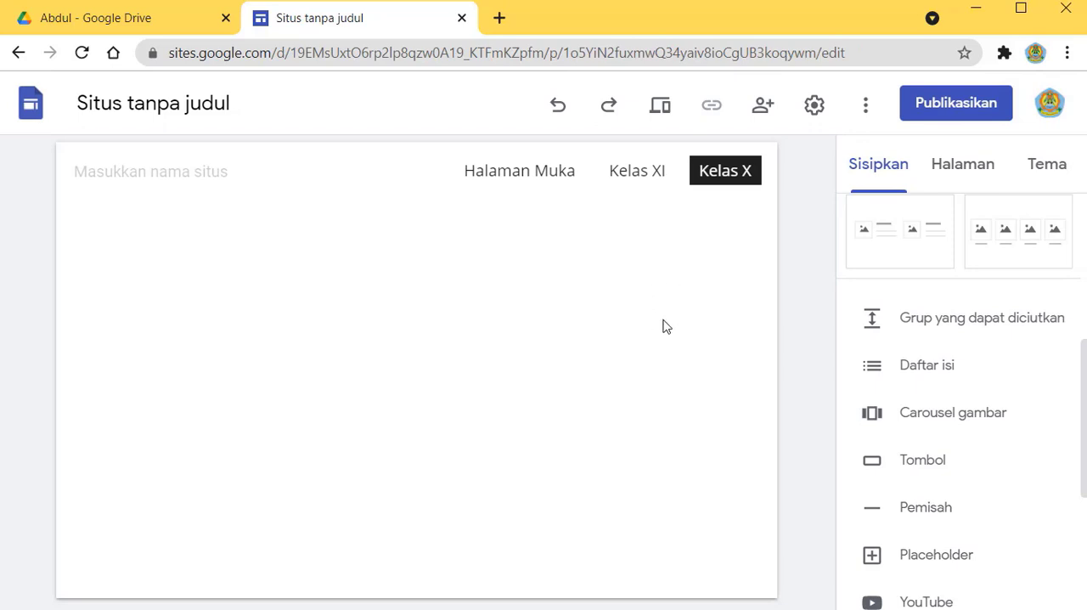
Step: Reorder the site pages so that Kelas X comes directly after Halaman Muka, before Kelas XI
click(962, 164)
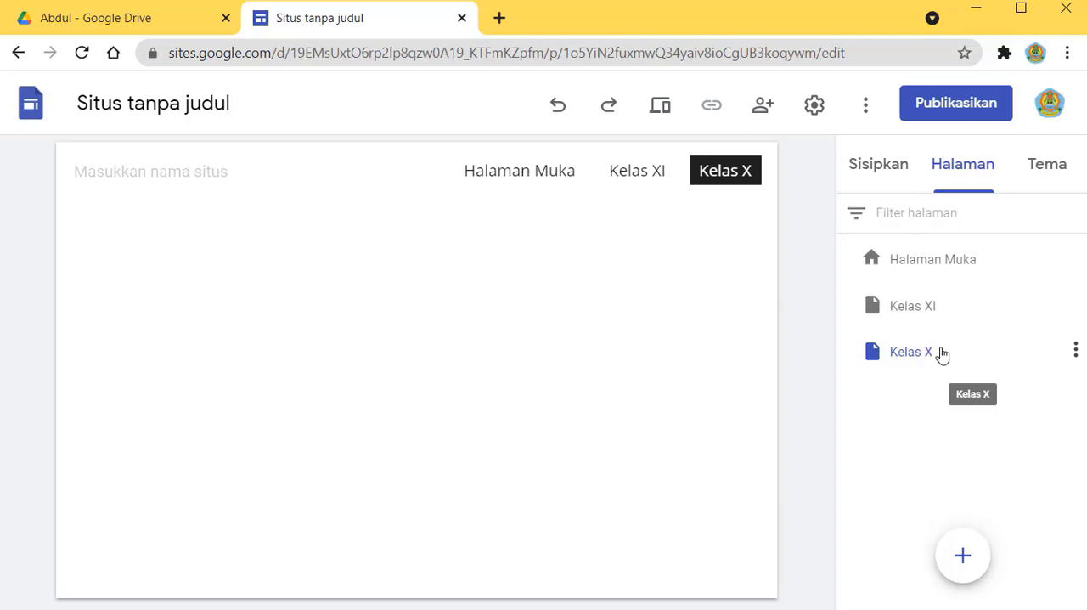
drag(942, 355, 937, 291)
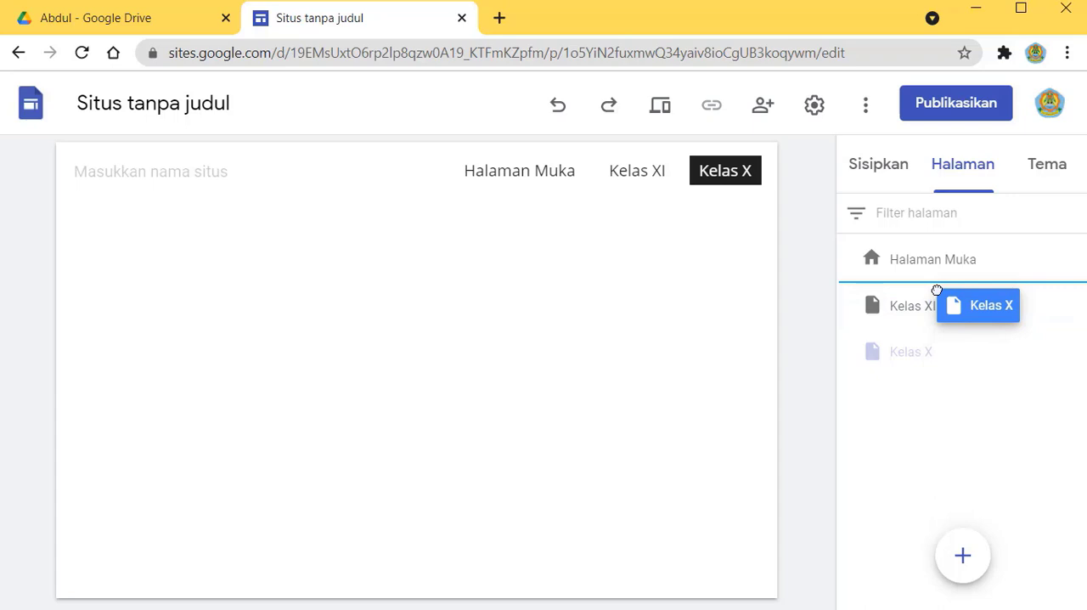
mouse_move(937, 290)
mouse_down()
mouse_move(941, 361)
mouse_move(942, 285)
mouse_up()
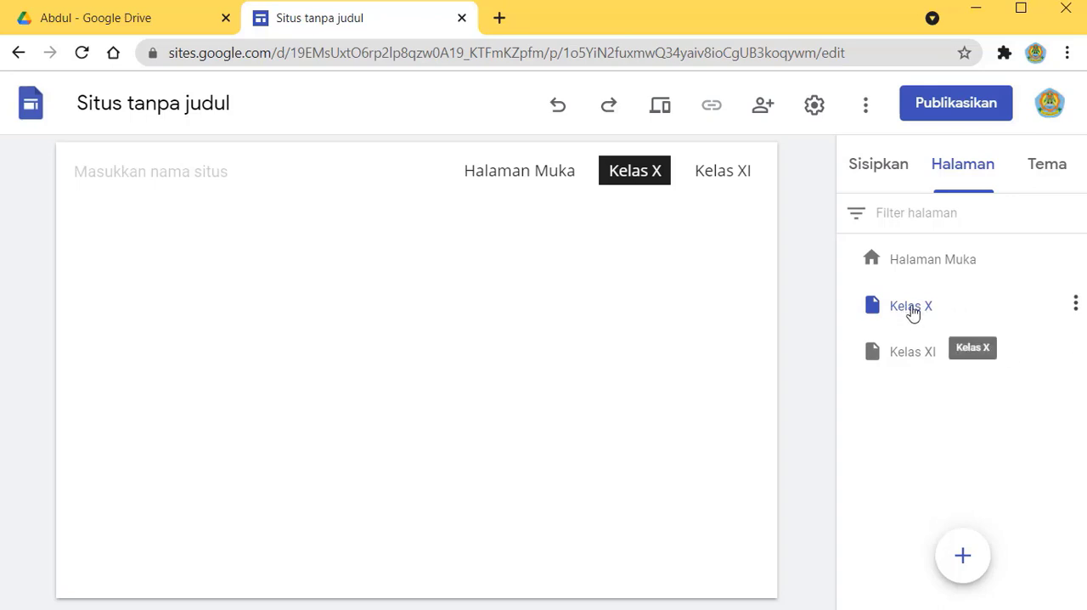
Step: Add a text box reading "Kelas X" to the Kelas X page and give it the Oswald 38 Judul style
click(887, 169)
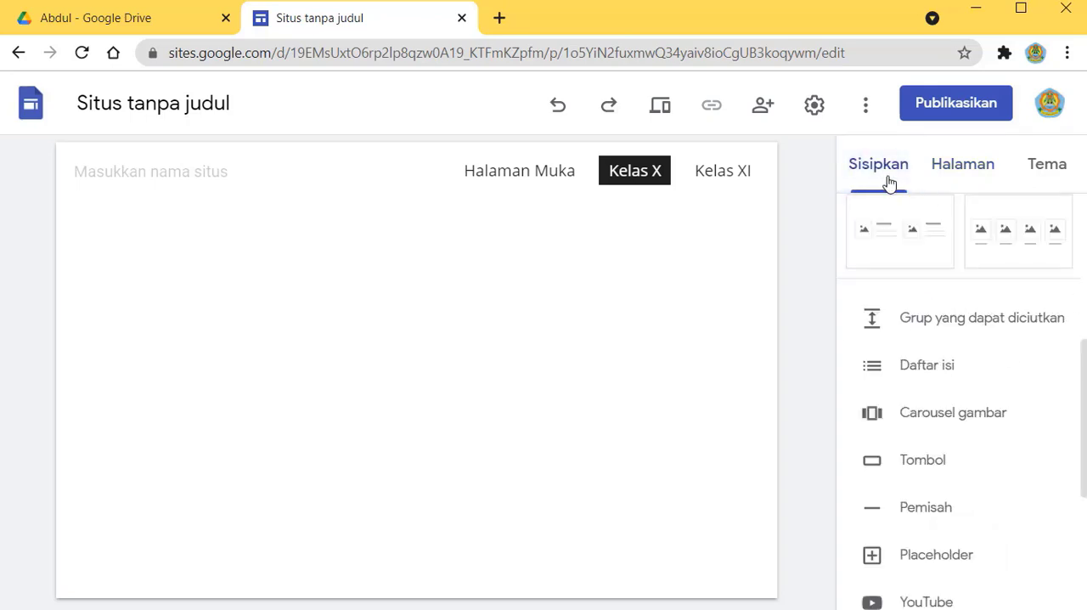
scroll(954, 291, up, 5)
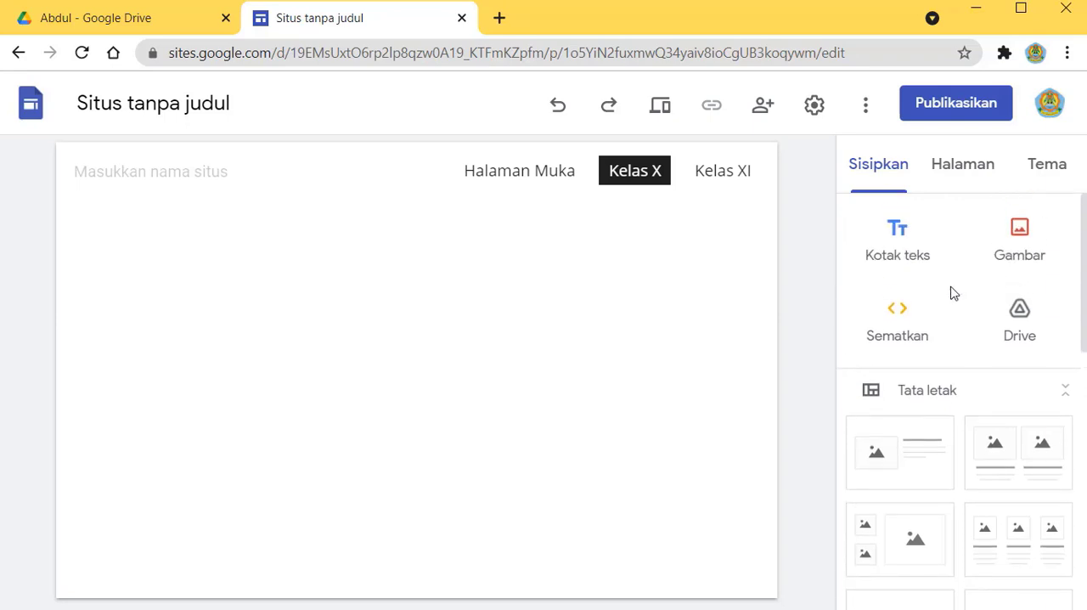
click(901, 232)
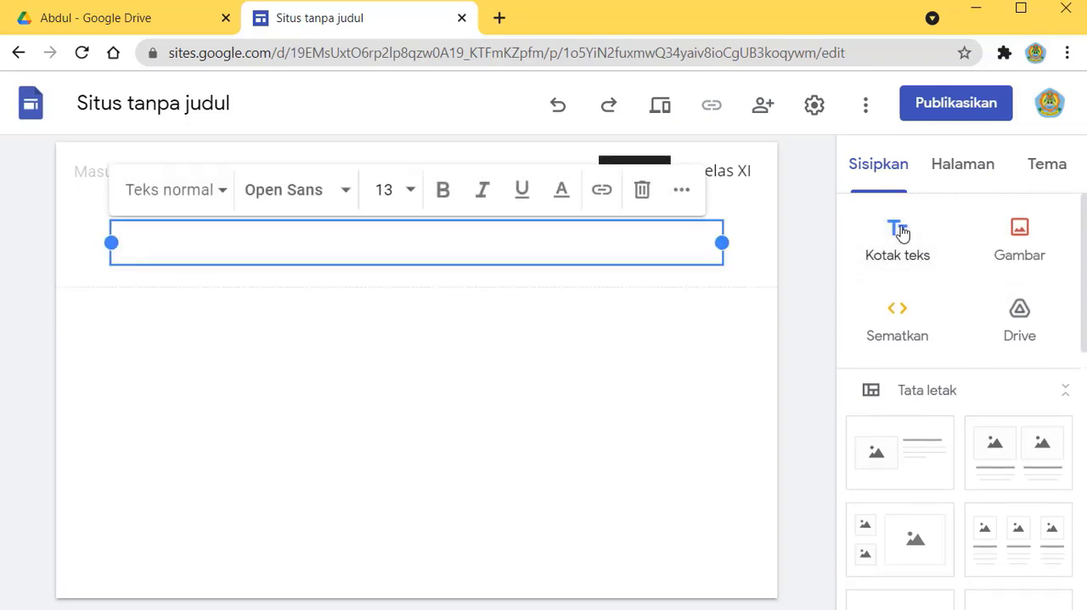
text(Kelas X)
click(275, 275)
click(197, 244)
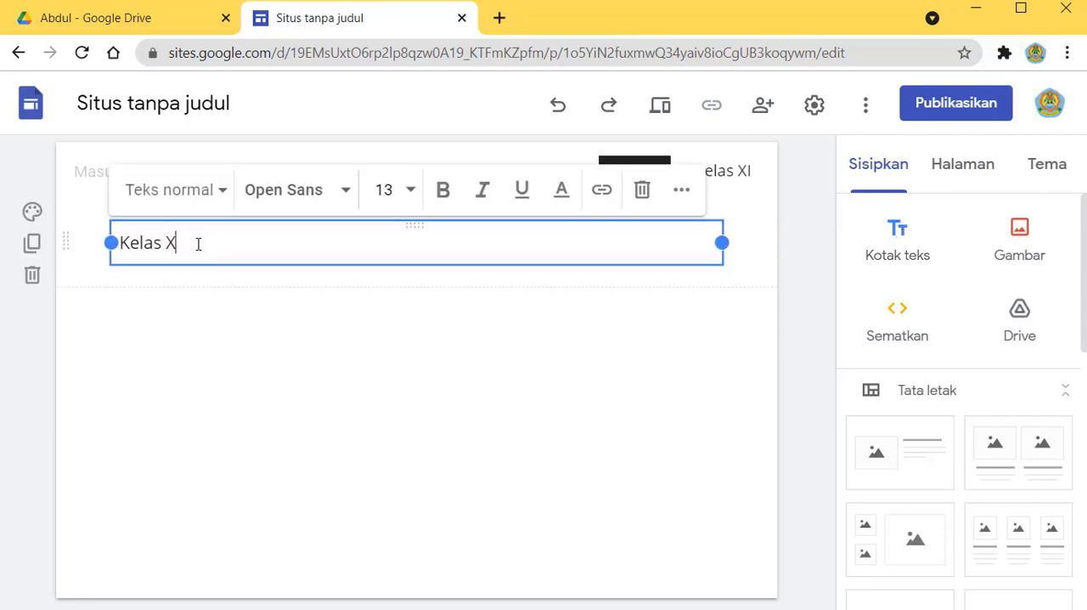
click(224, 190)
click(181, 249)
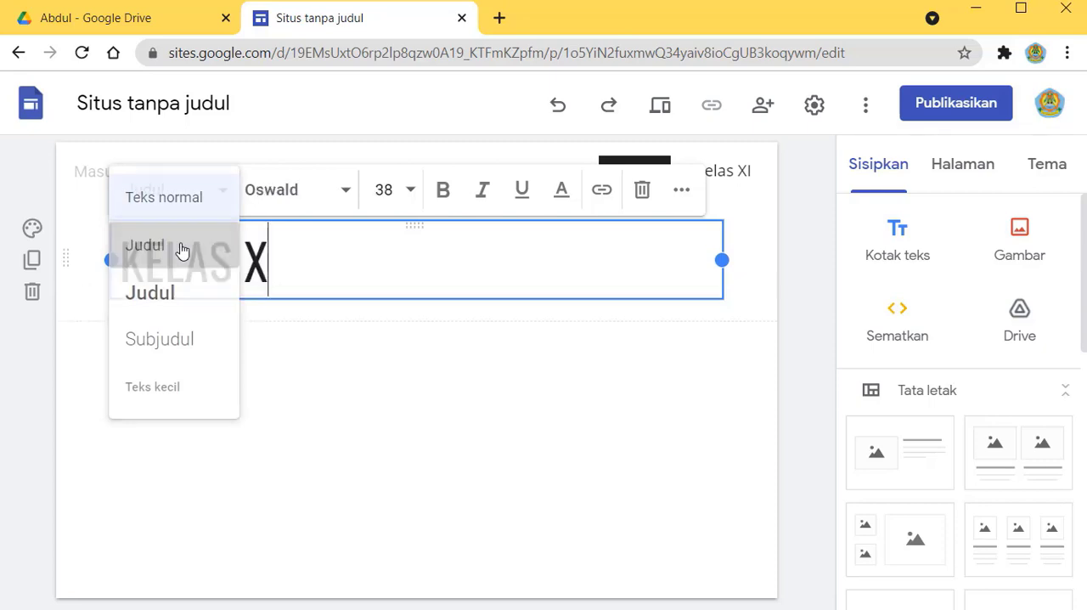
Step: Centre-align the Kelas X heading and set its section background to Penekanan 2
click(681, 192)
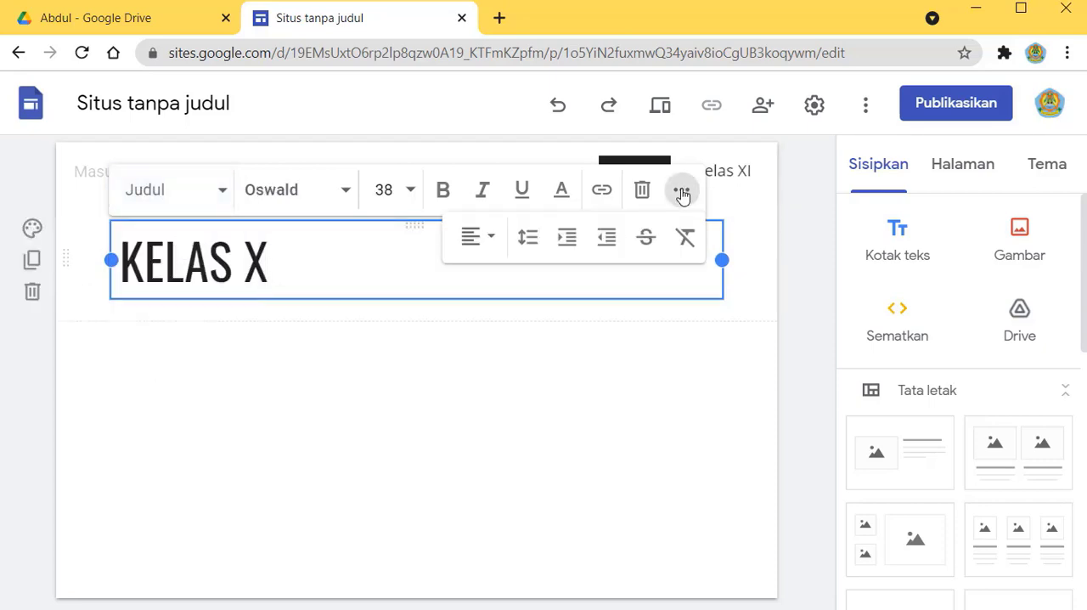
click(482, 237)
click(473, 297)
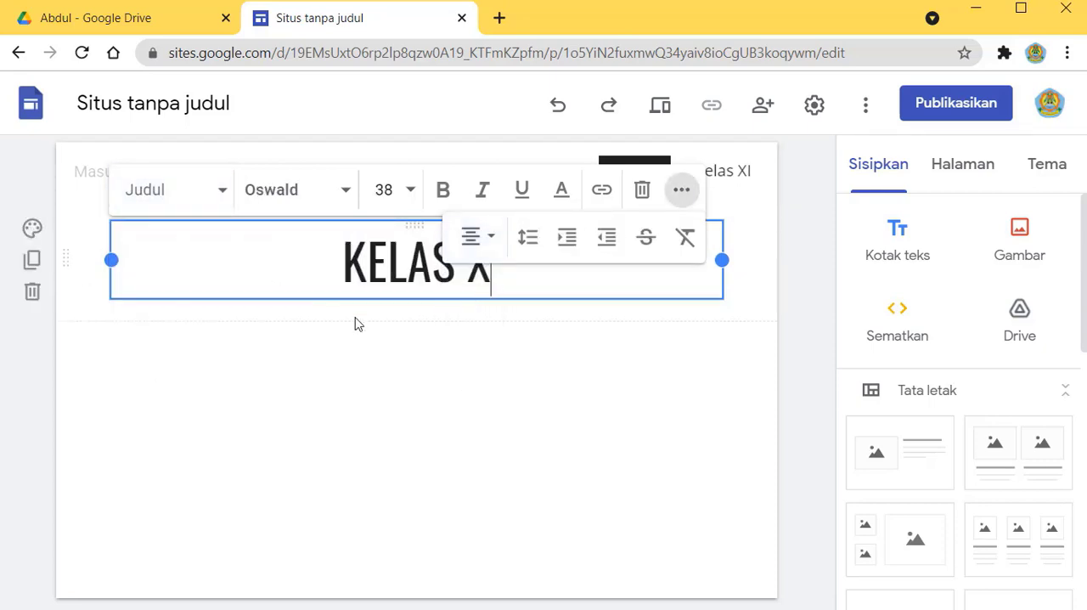
click(32, 227)
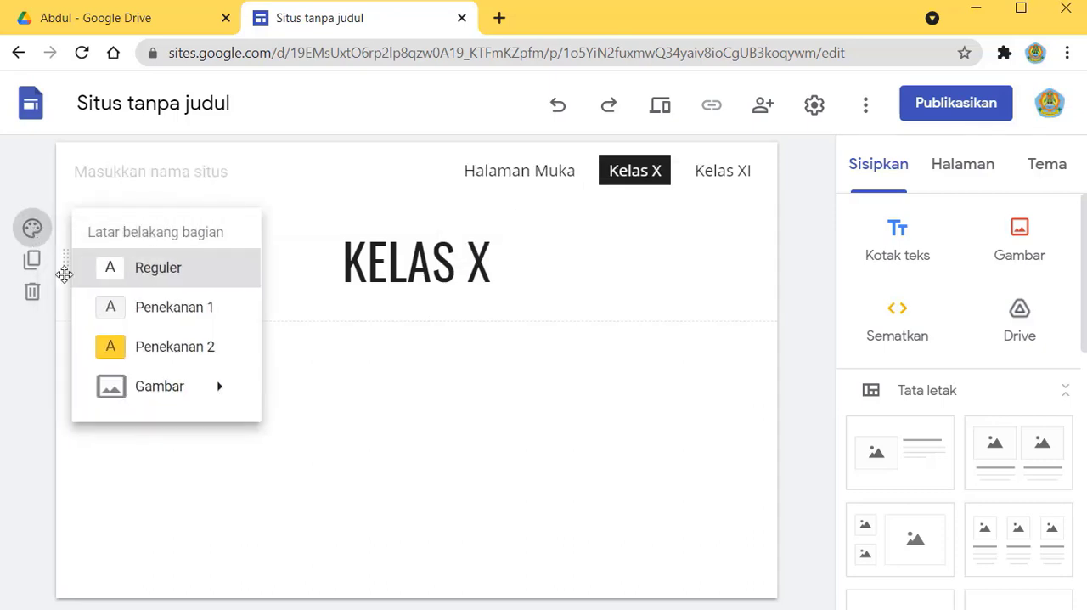
click(127, 347)
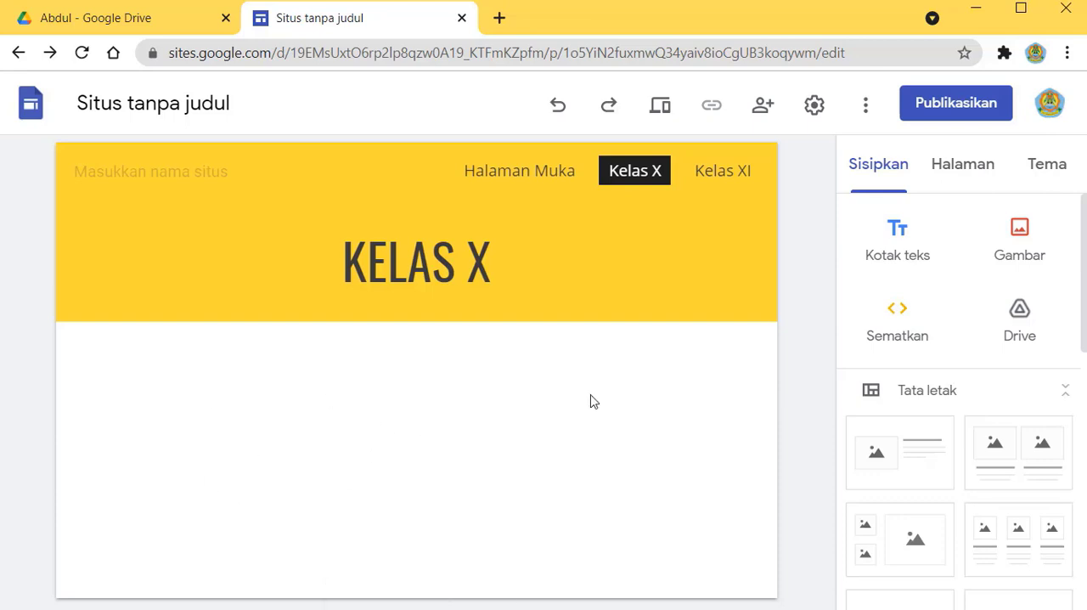
Step: Add a text box reading "Semester 1" below the Kelas X heading section, followed by a new line
click(899, 241)
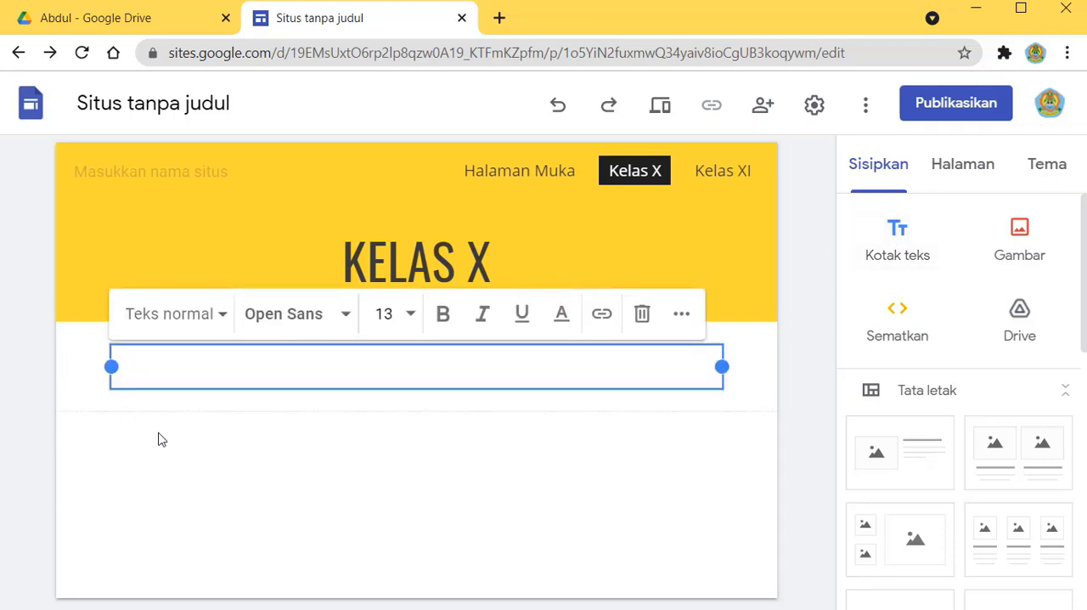
text(Semester 1)
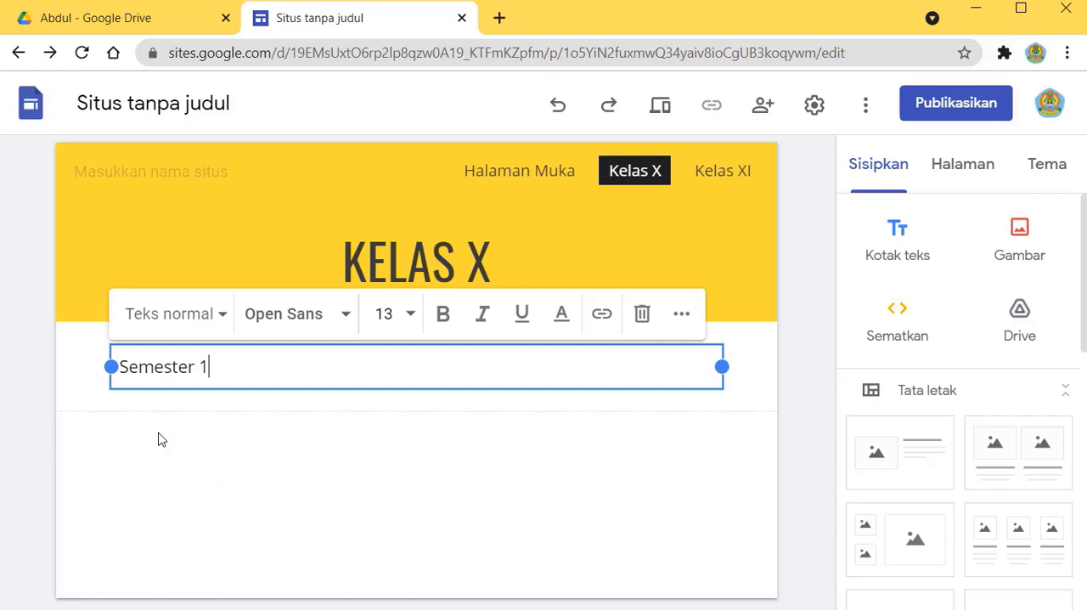
key(Return)
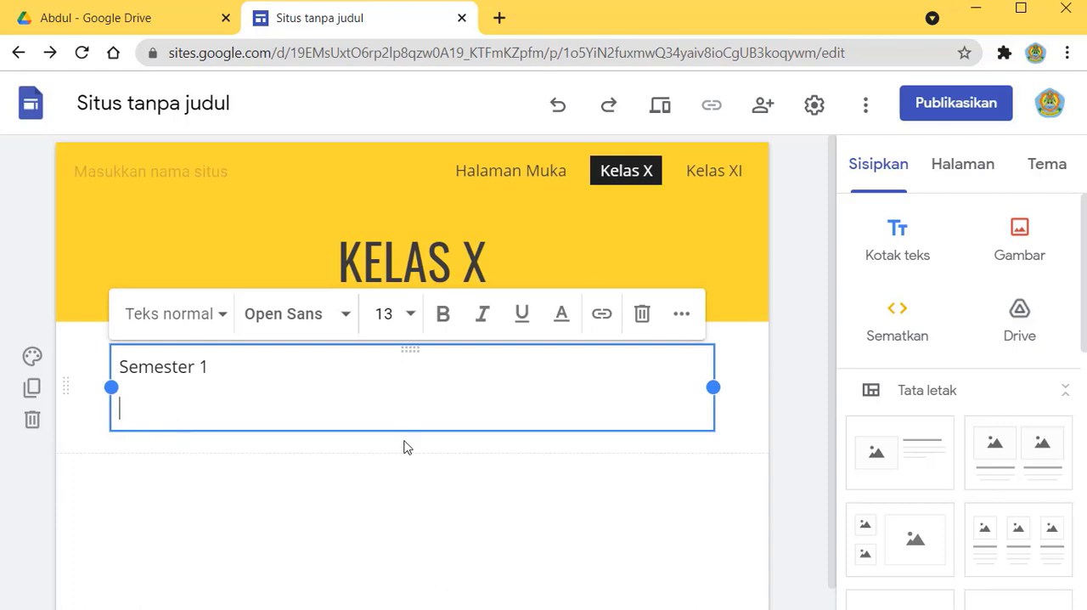
Step: Start a numbered list under Semester 1 with "Bela Negara" as its first item
click(678, 317)
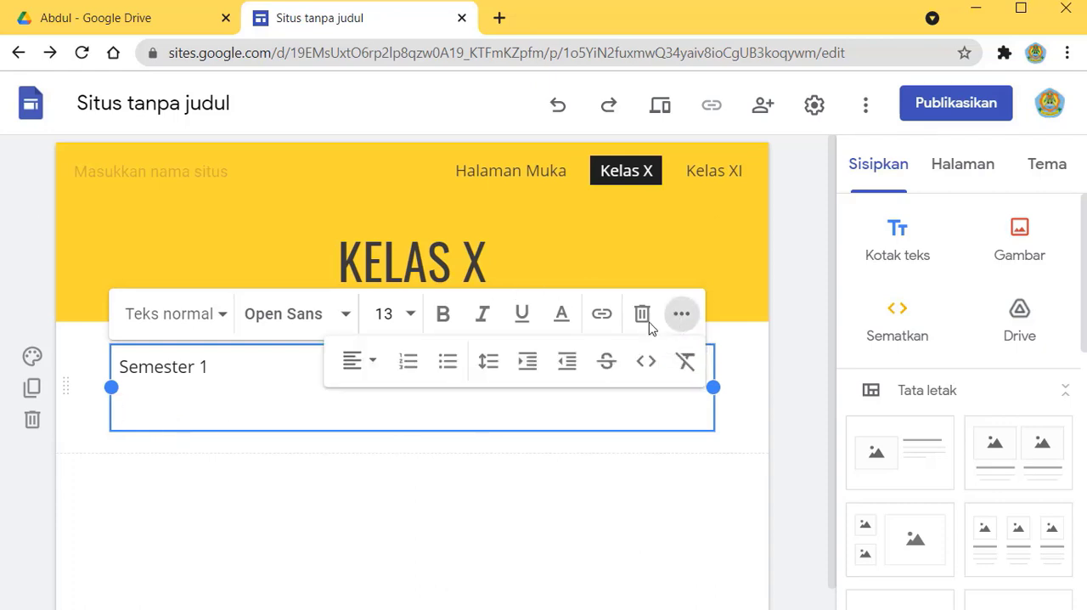
click(408, 365)
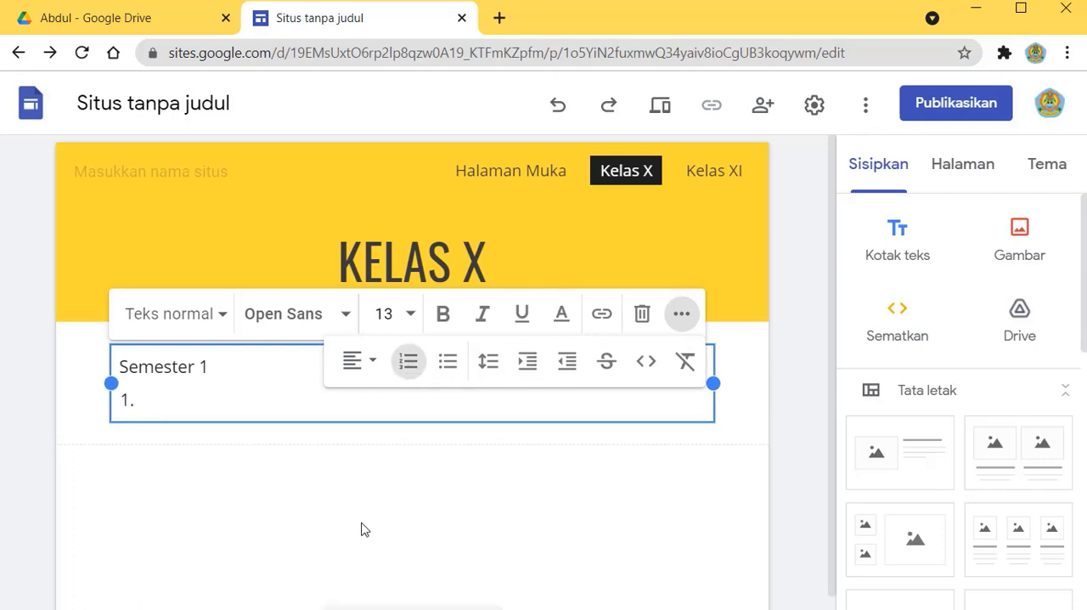
text(Bela Negeara)
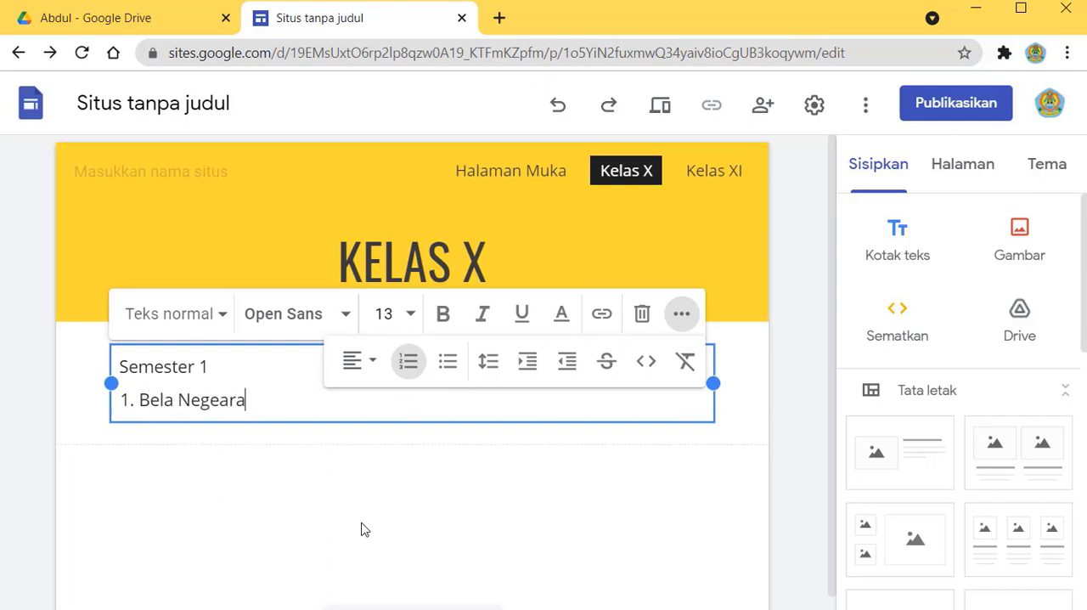
key(BackSpace)
key(BackSpace)
key(BackSpace)
key(BackSpace)
text(ara)
key(Return)
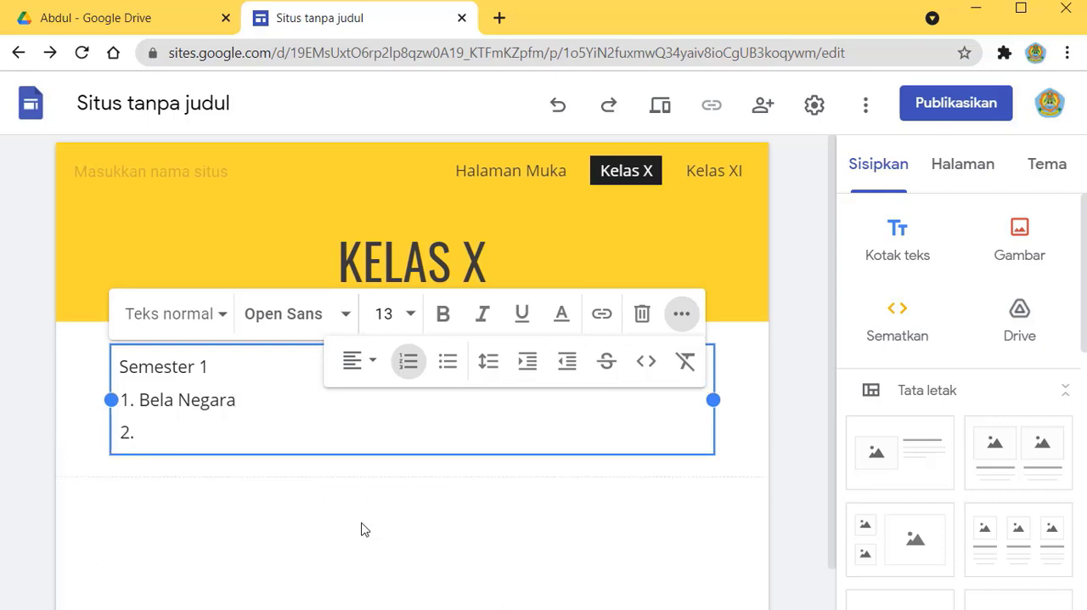
Step: Add "Nasionalisme" and "Dst" as the second and third items of the Semester 1 list
text(Nasionalisme)
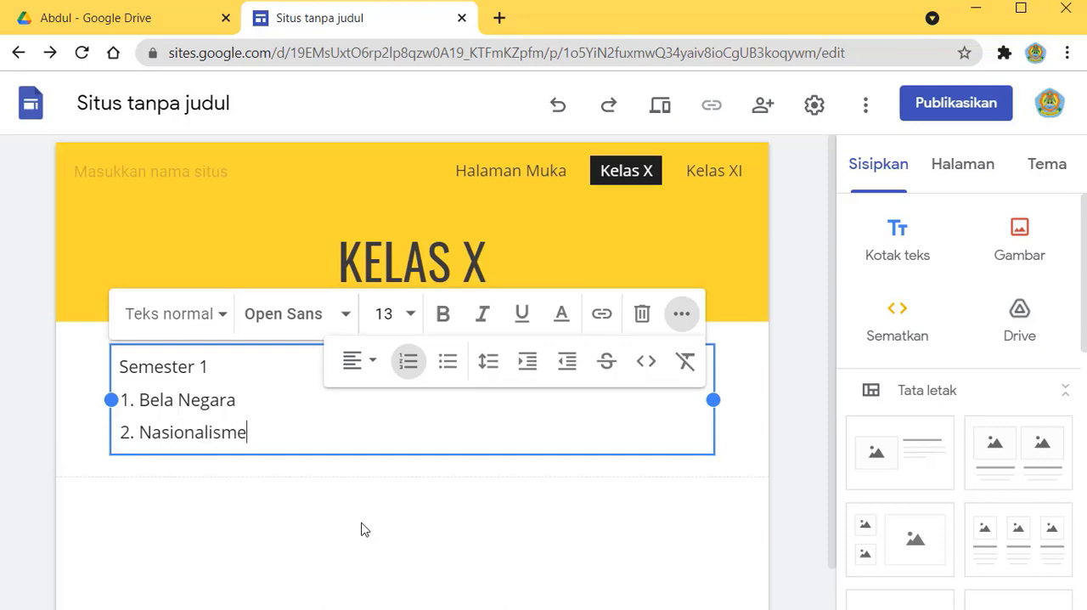
key(Return)
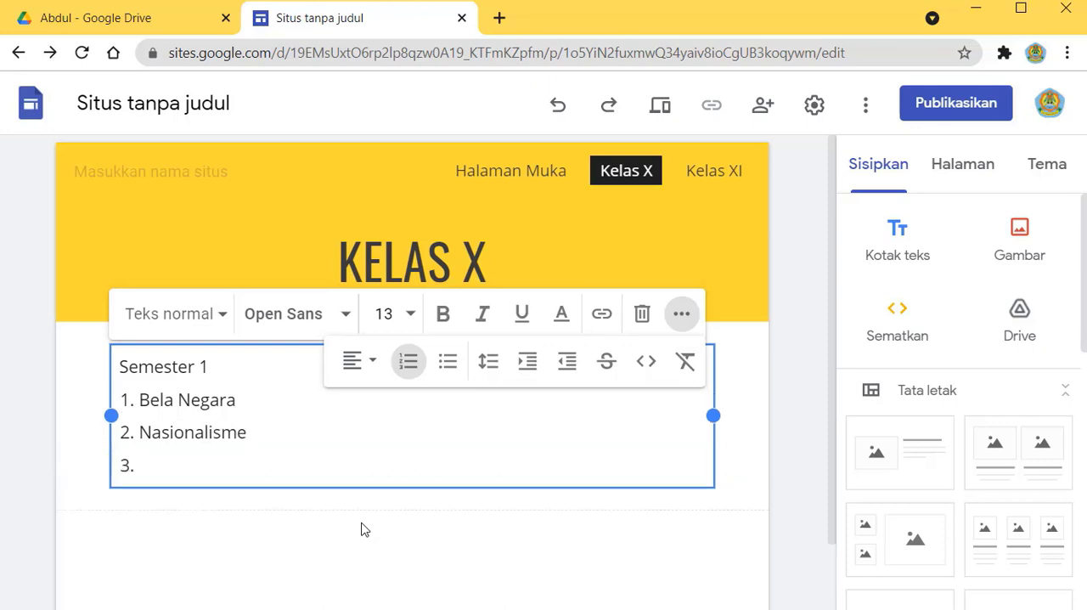
text(Dst)
click(255, 497)
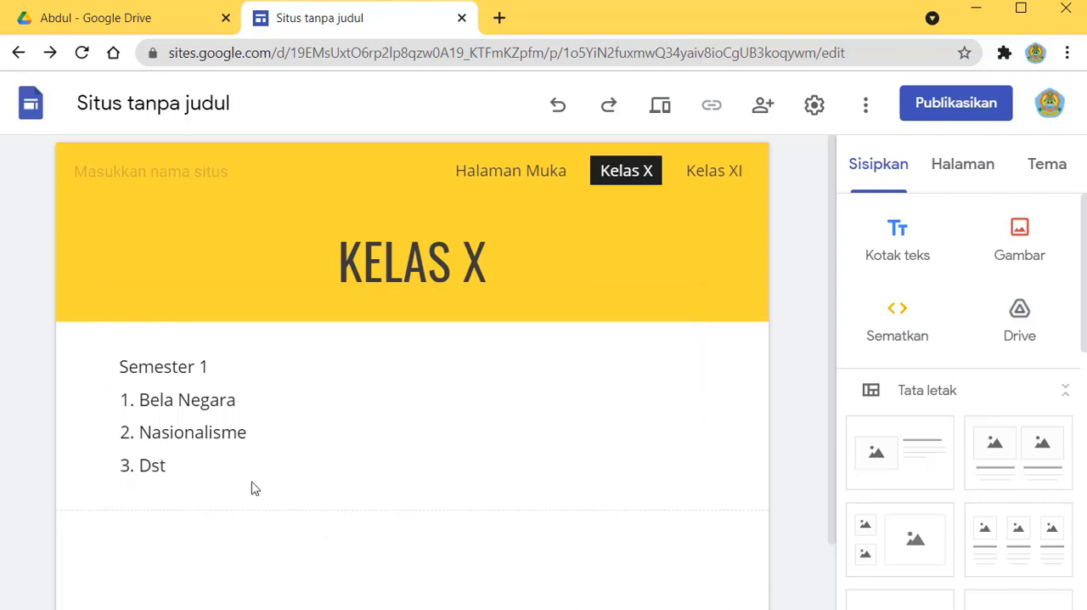
Step: Give the Semester 1 line the smaller Judul style in Oswald 29
click(166, 367)
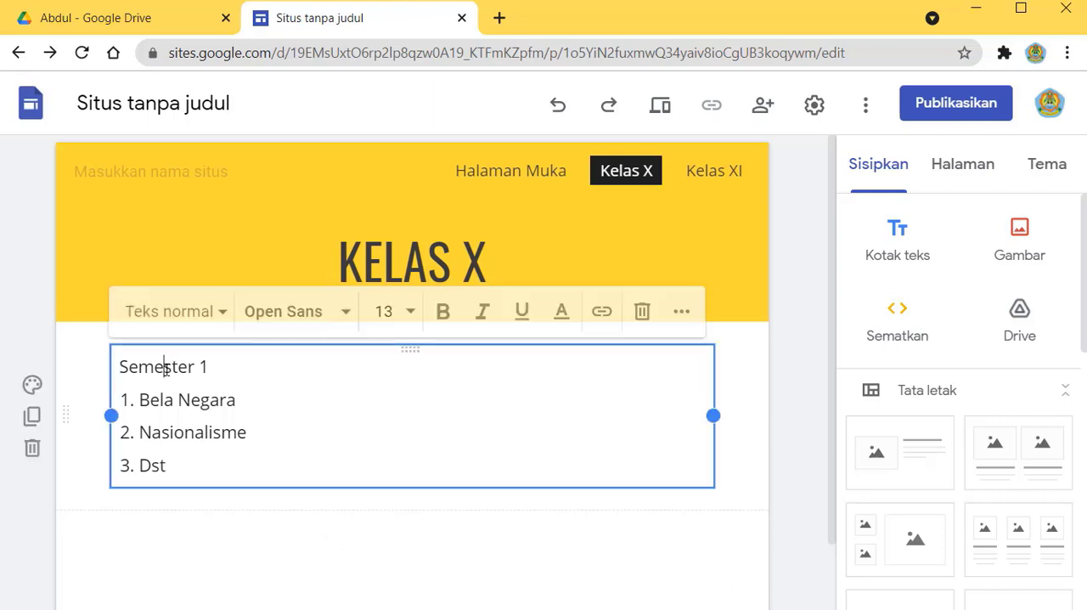
click(222, 316)
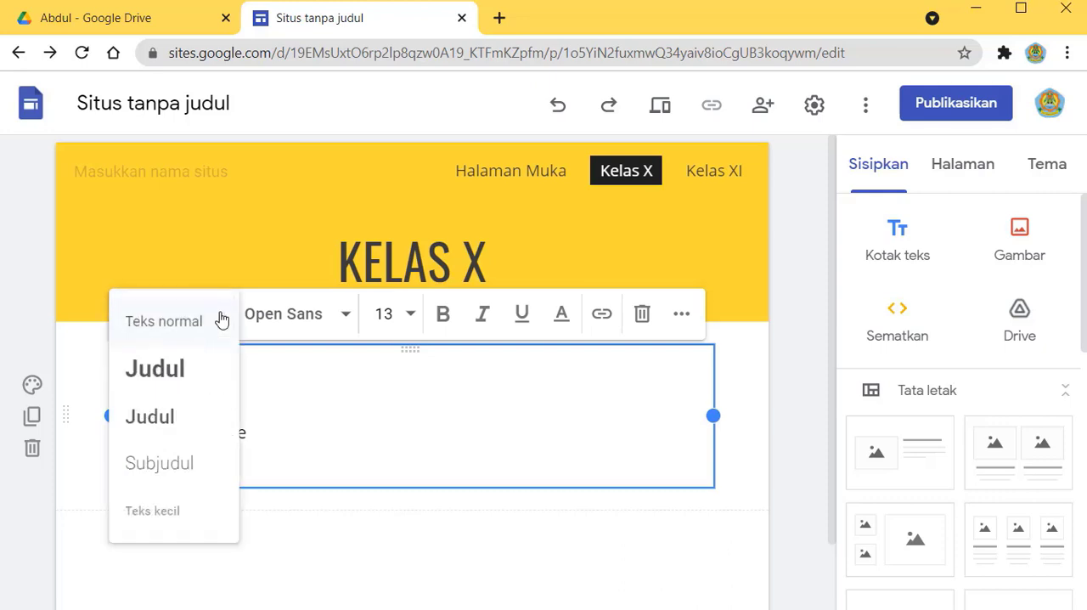
click(162, 429)
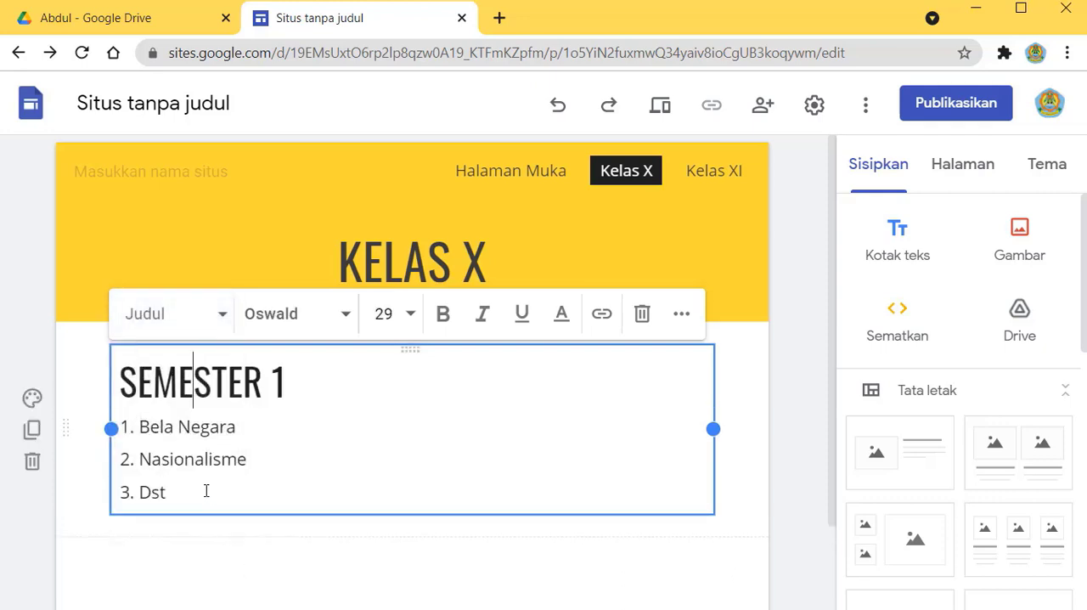
click(261, 567)
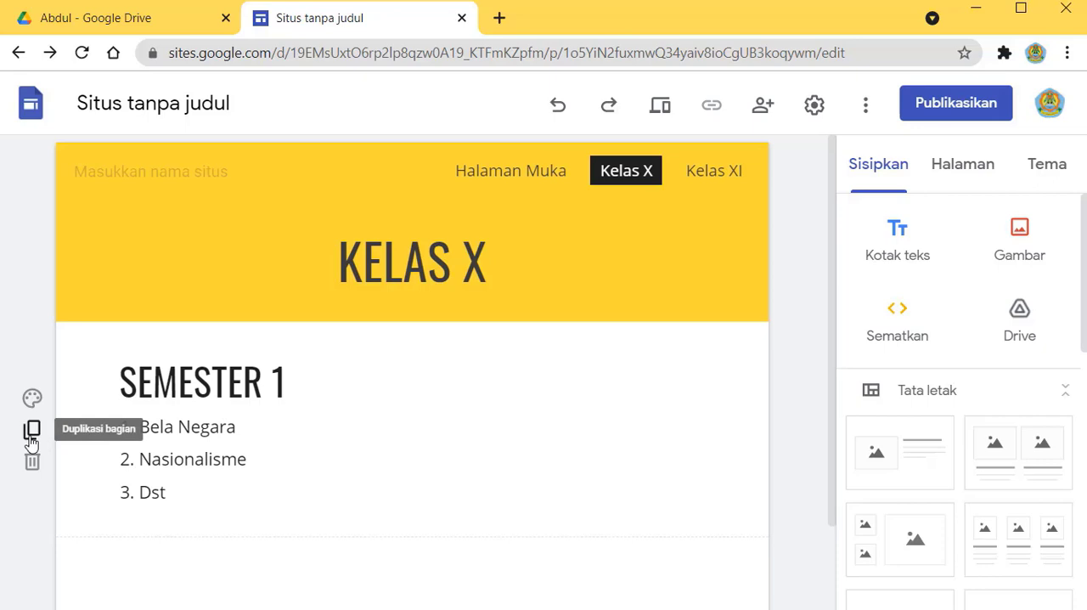
Step: Add another text box below the Semester 1 section reading "Semester 2", followed by a new line
click(899, 240)
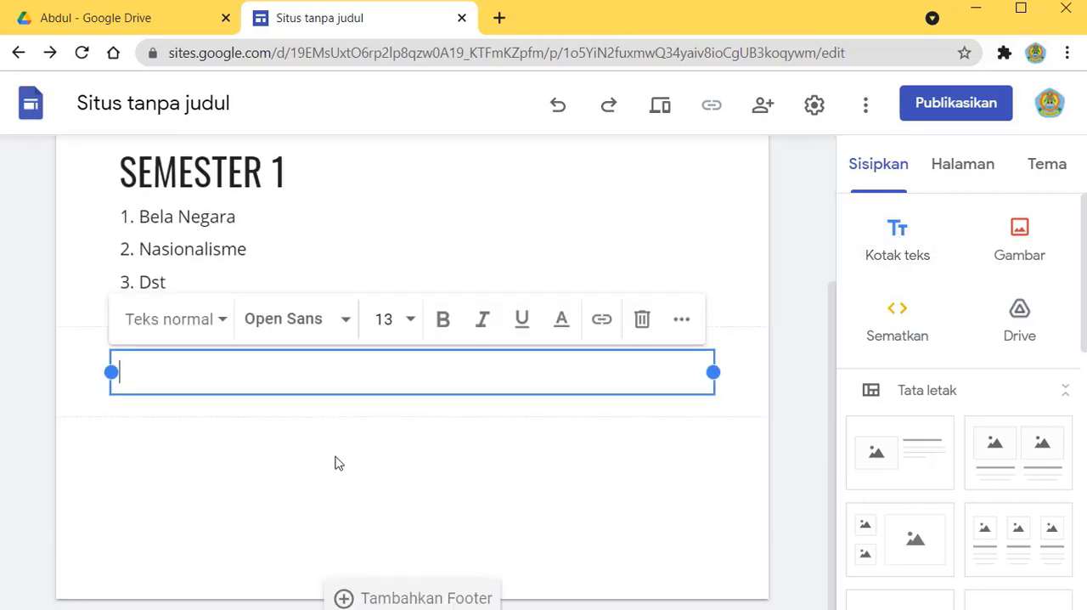
text(Semester 2)
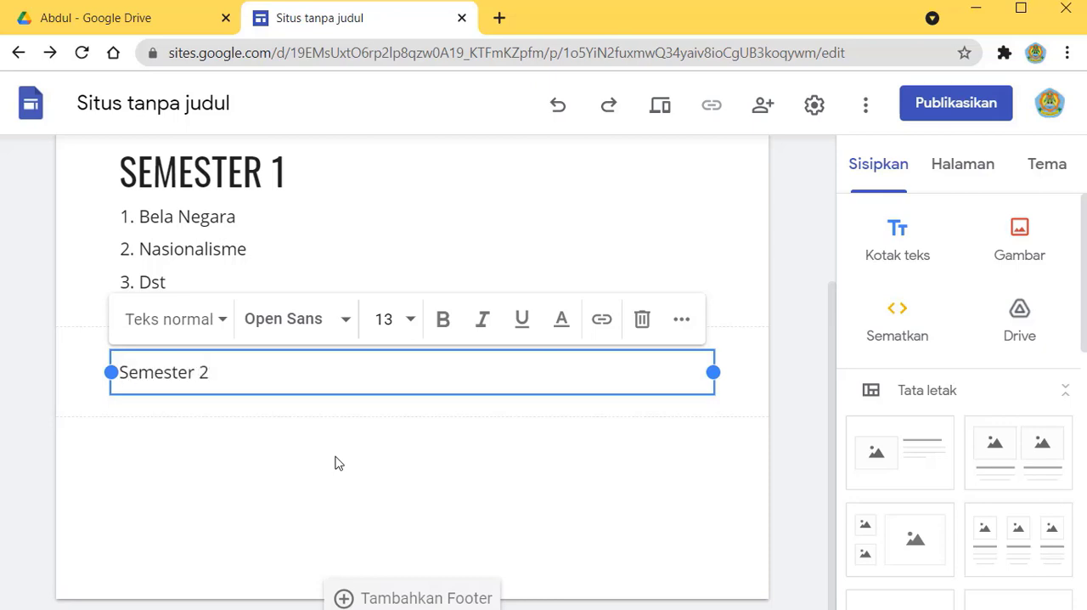
key(Return)
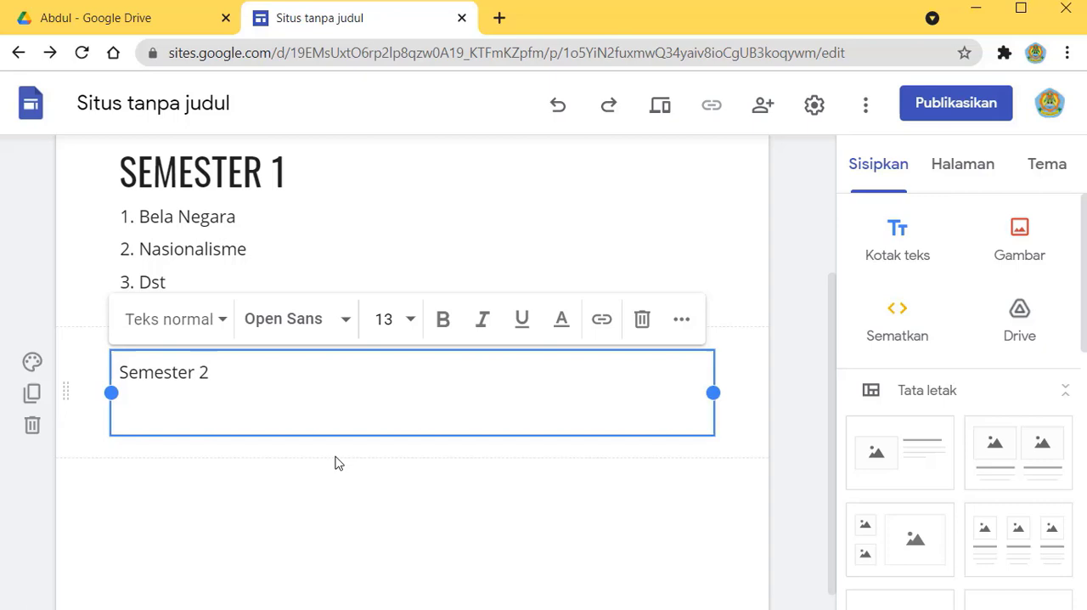
Step: Create a numbered list under Semester 2 with the items "Kebudayaan barat", "Kebudayaan Timur" and "Dste"
click(682, 321)
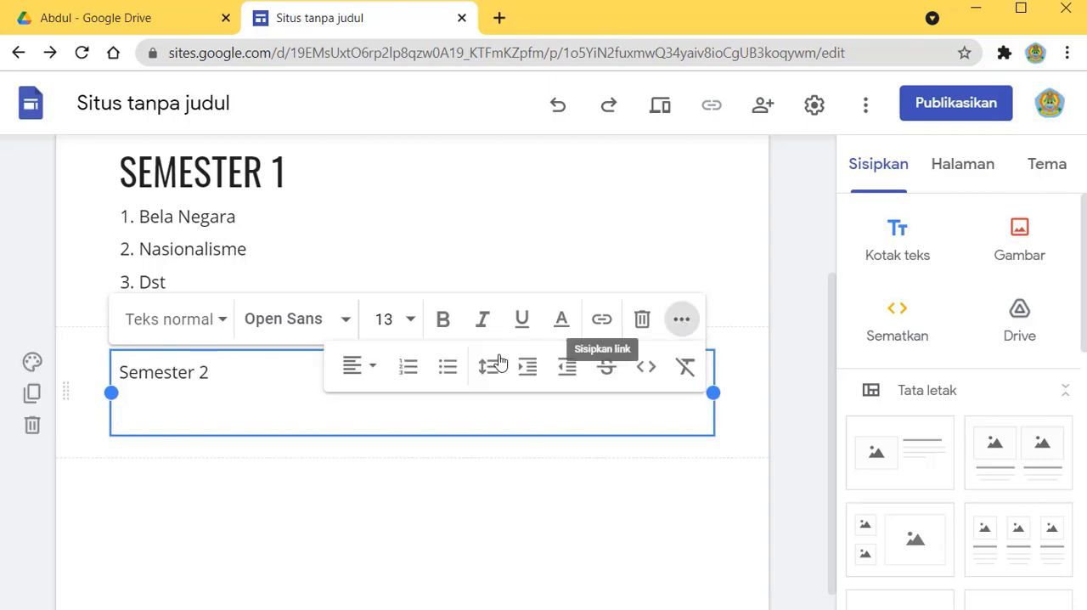
click(408, 367)
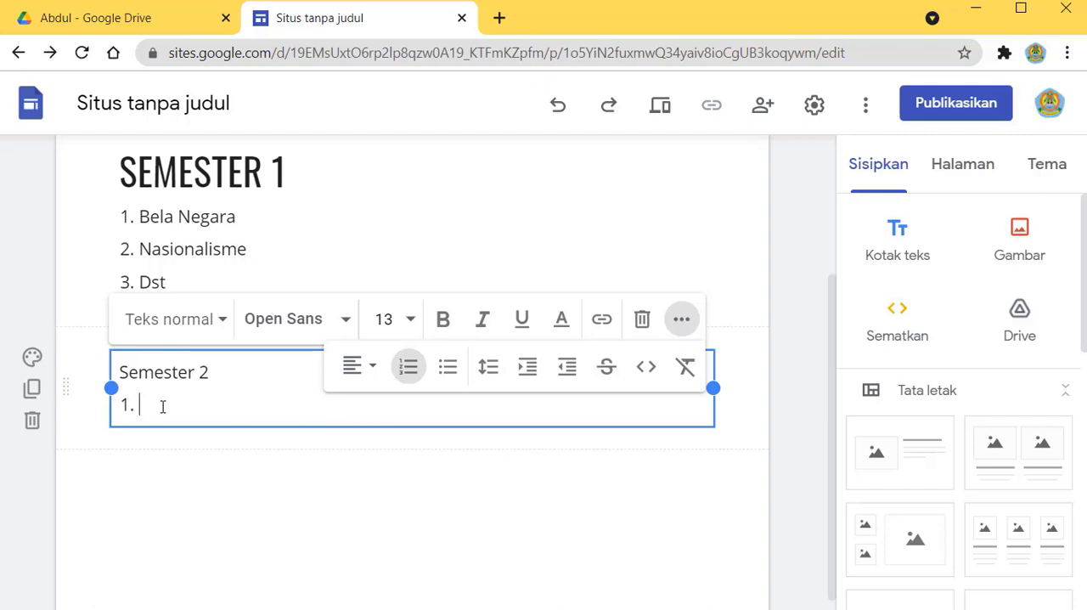
text(Kebudayaan barat)
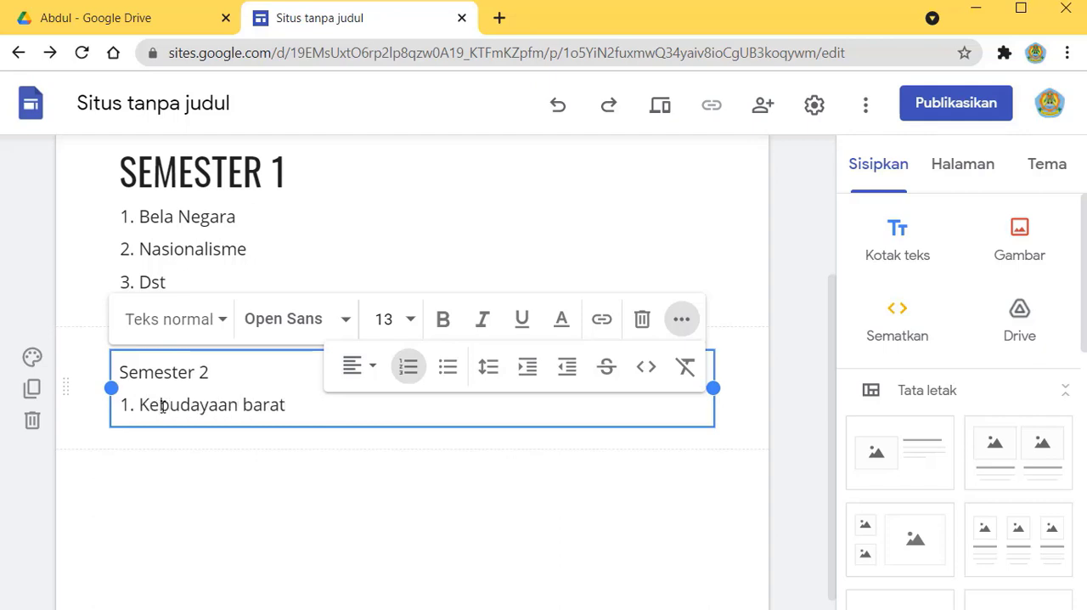
key(Return)
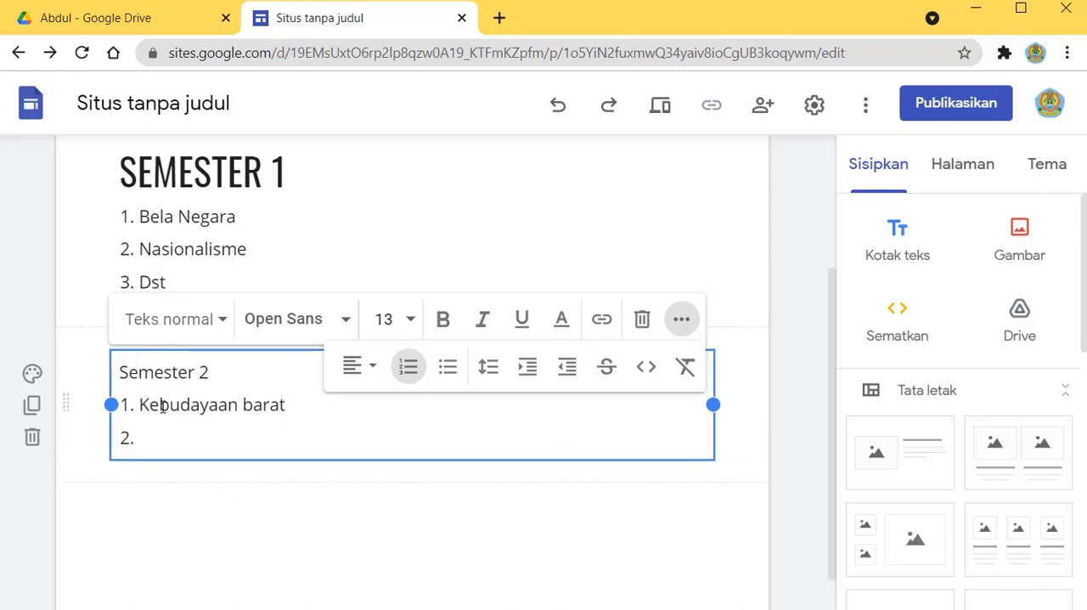
text(Kebudayaan Timur)
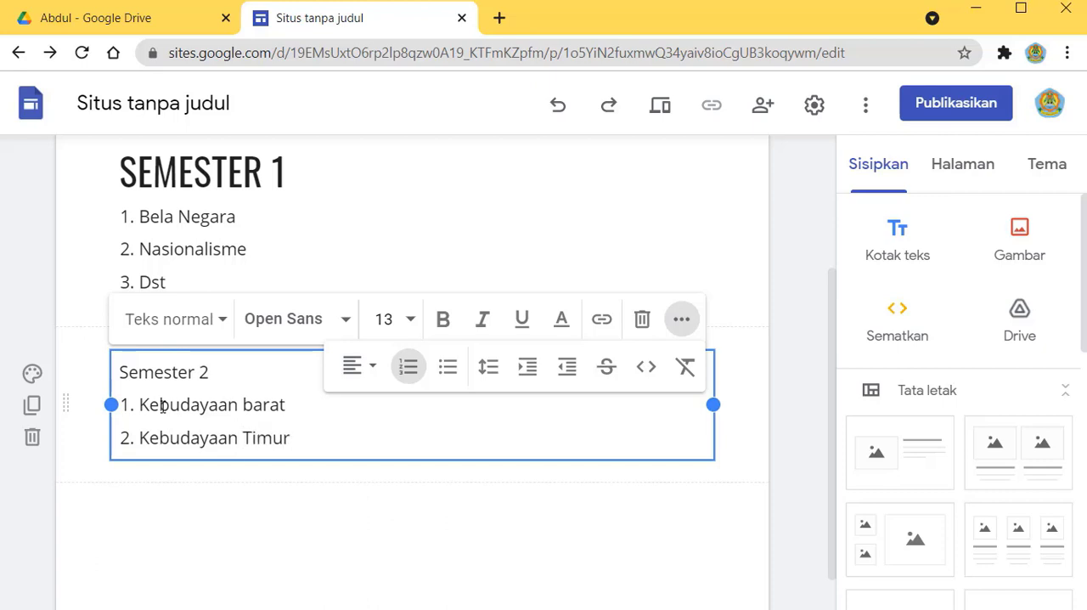
key(Return)
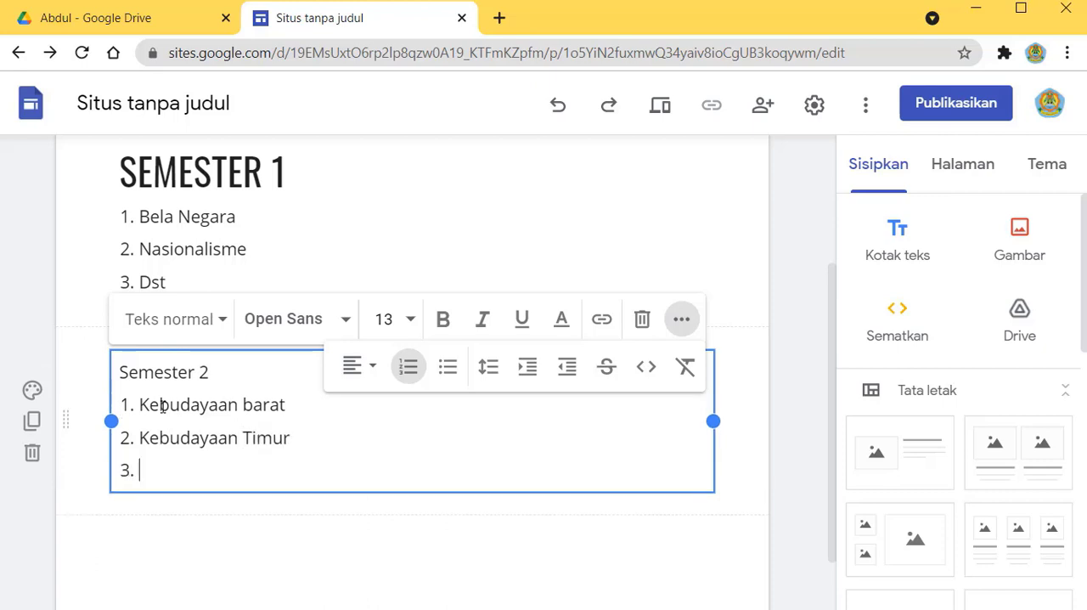
text(Dste)
Step: Apply the smaller Judul style in Oswald 29 to the Semester 2 line
click(165, 374)
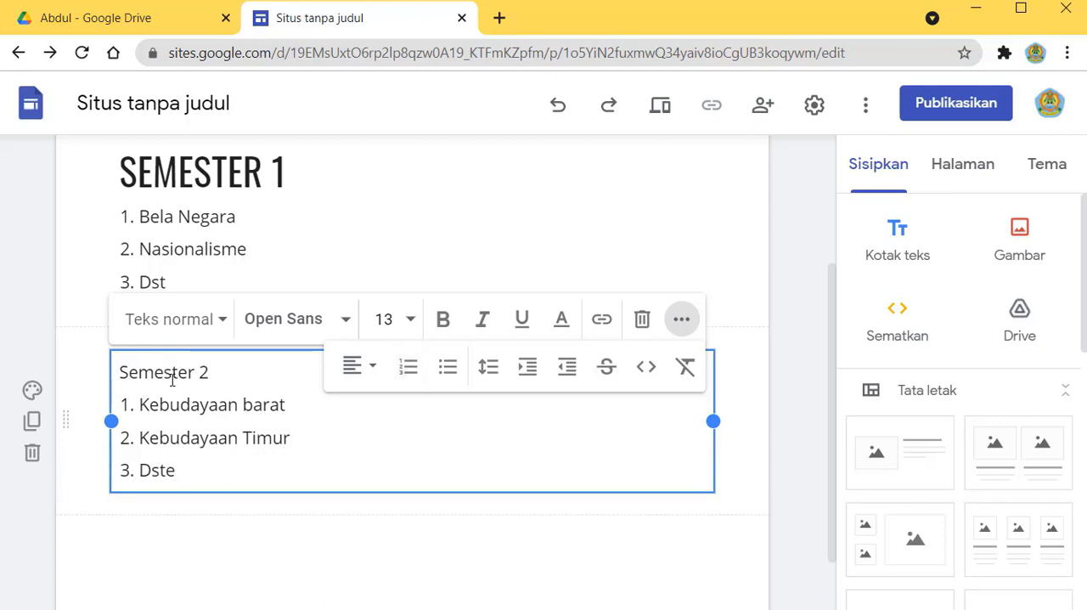
click(223, 320)
click(152, 431)
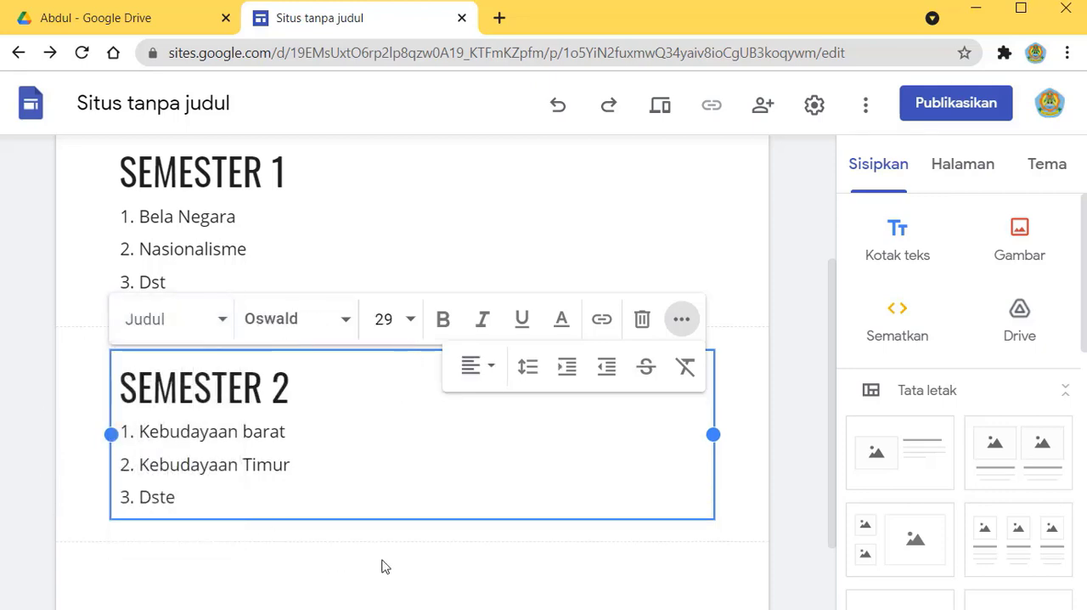
click(774, 462)
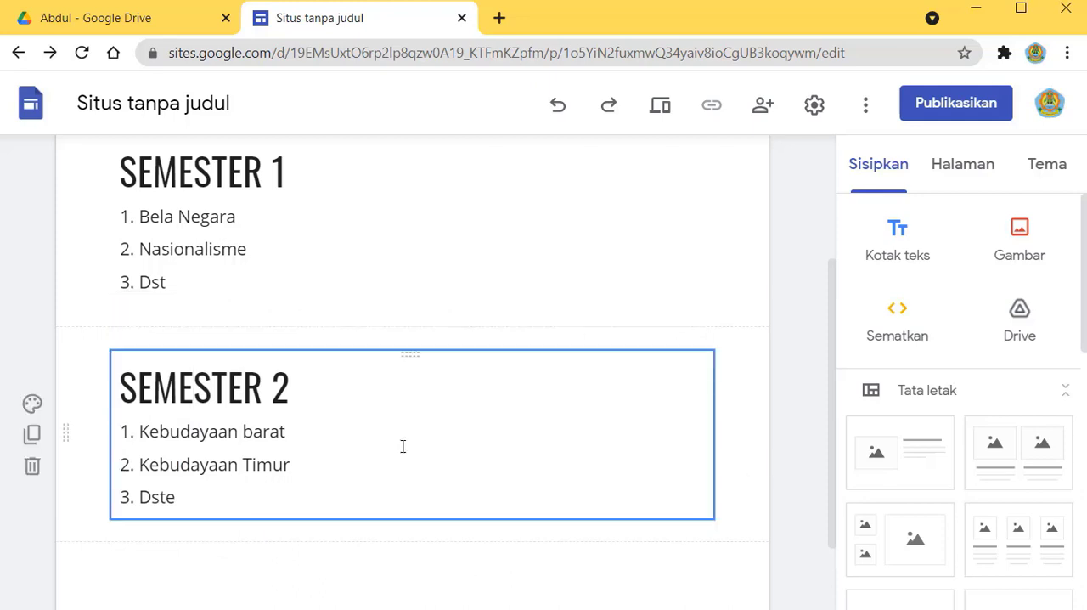
Step: Review the semester sections on the Kelas X page, check the Halaman Muka page, and return to Kelas X
scroll(402, 447, up, 2)
scroll(401, 450, down, 2)
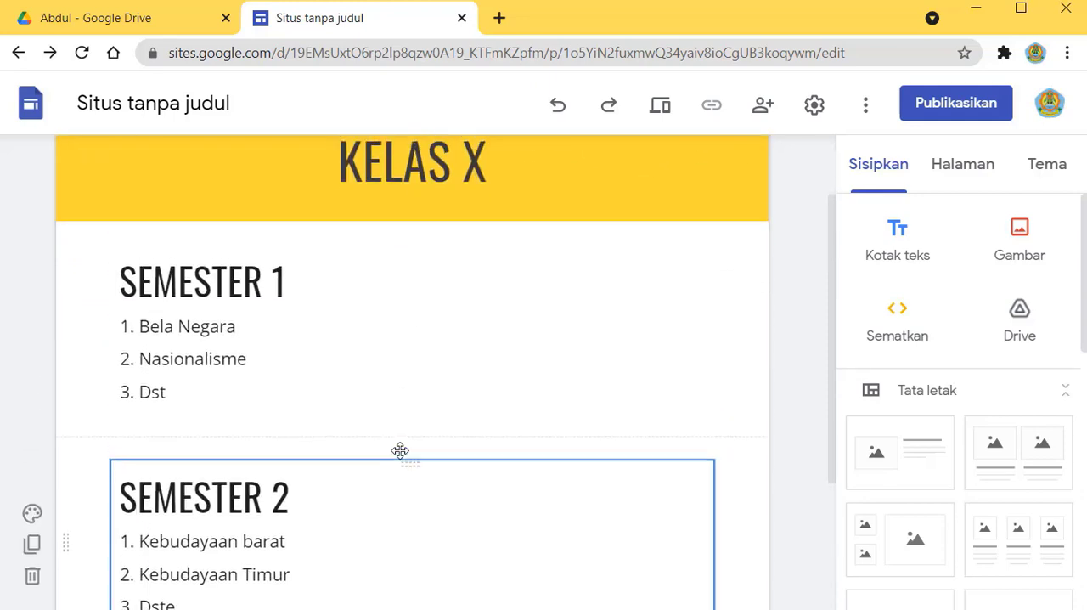
scroll(400, 450, up, 2)
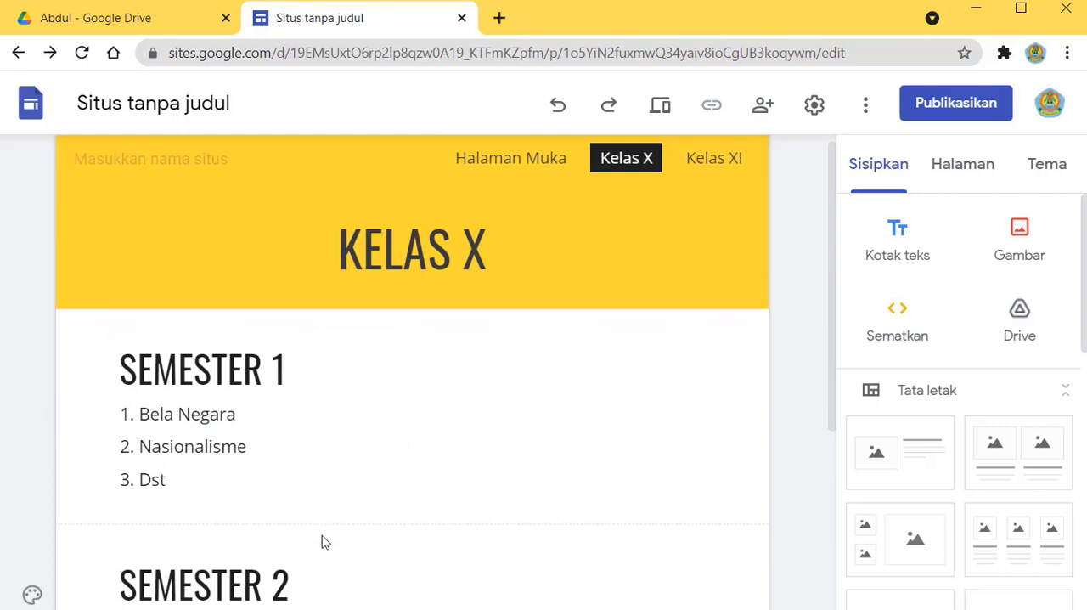
click(961, 170)
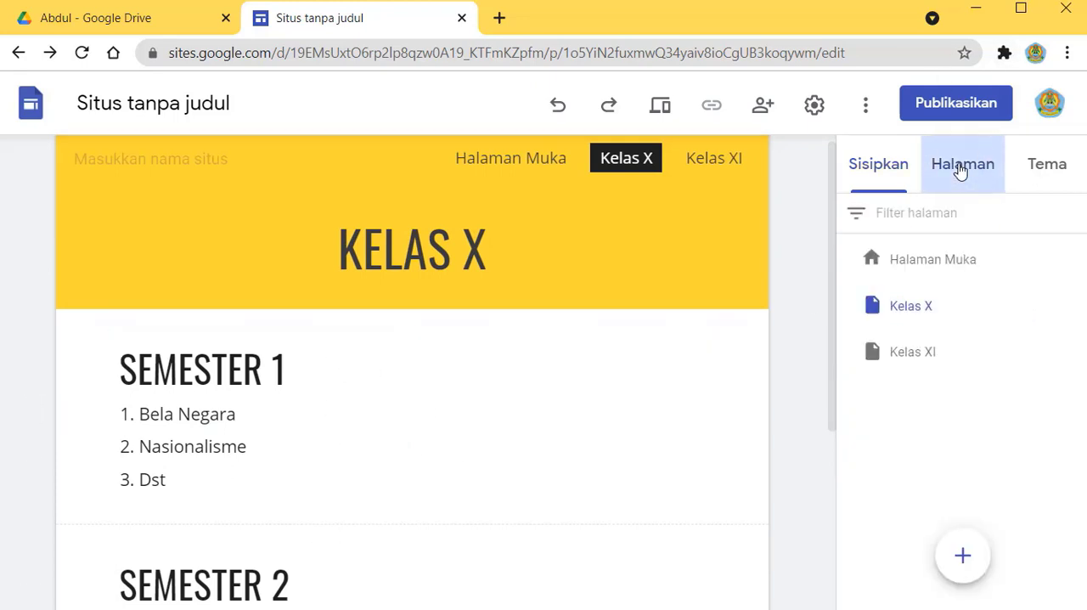
click(957, 269)
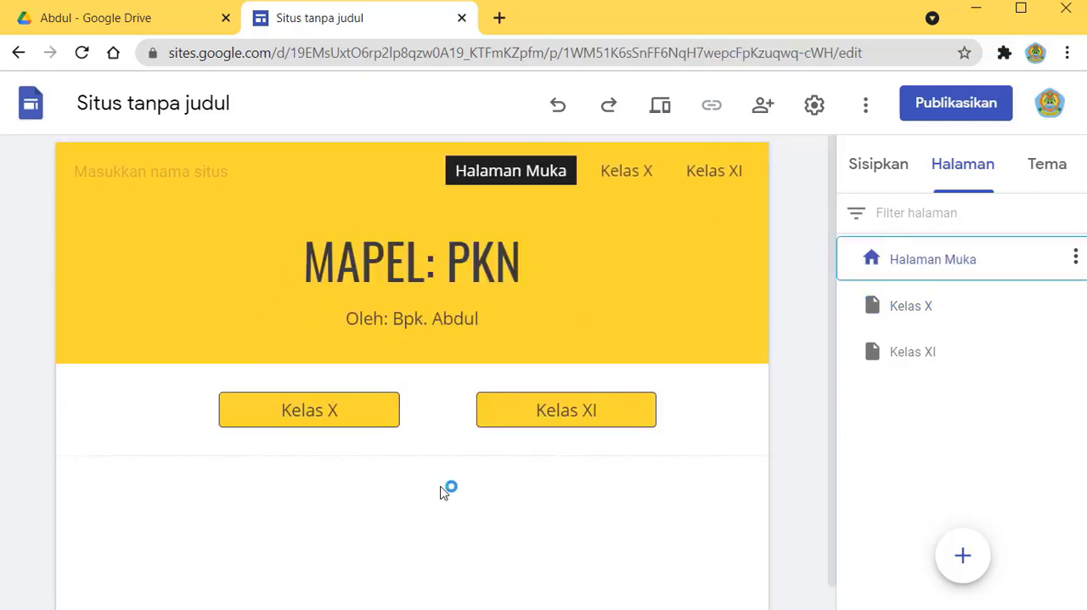
click(927, 318)
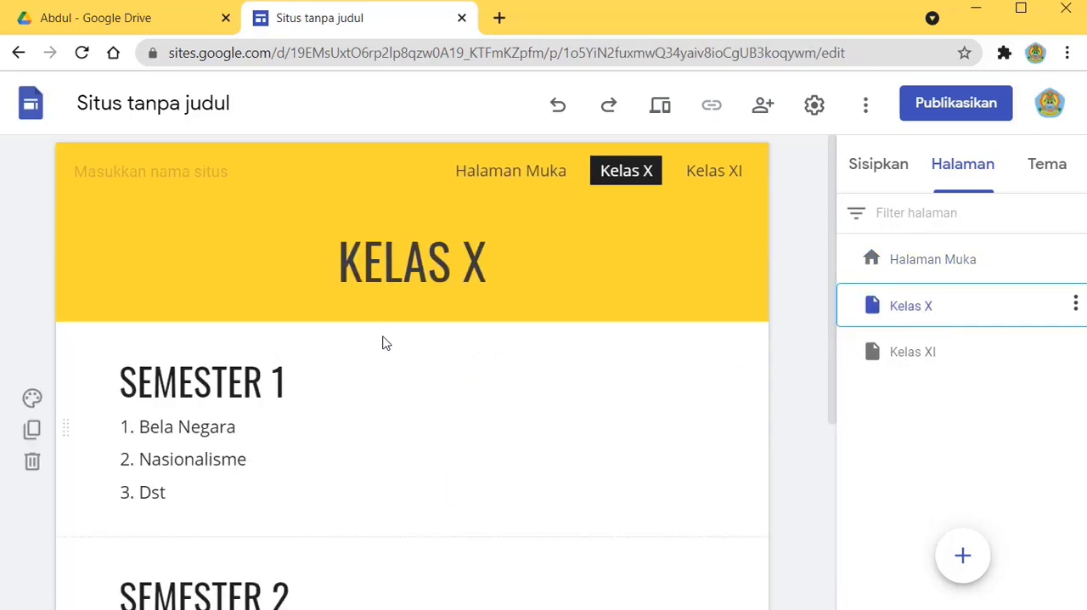
scroll(436, 488, down, 3)
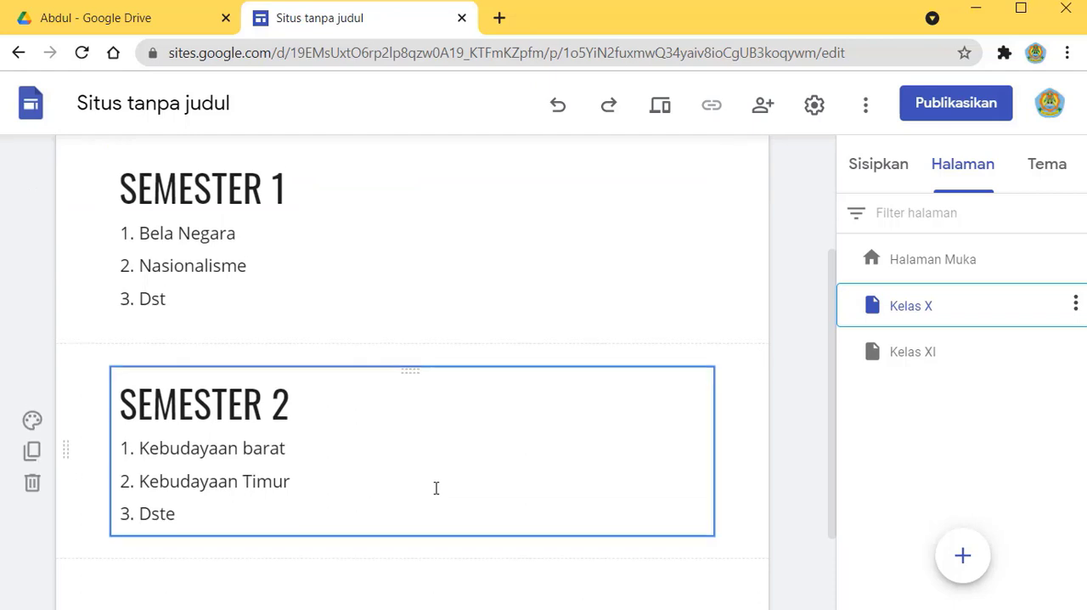
scroll(442, 475, up, 2)
scroll(468, 427, up, 2)
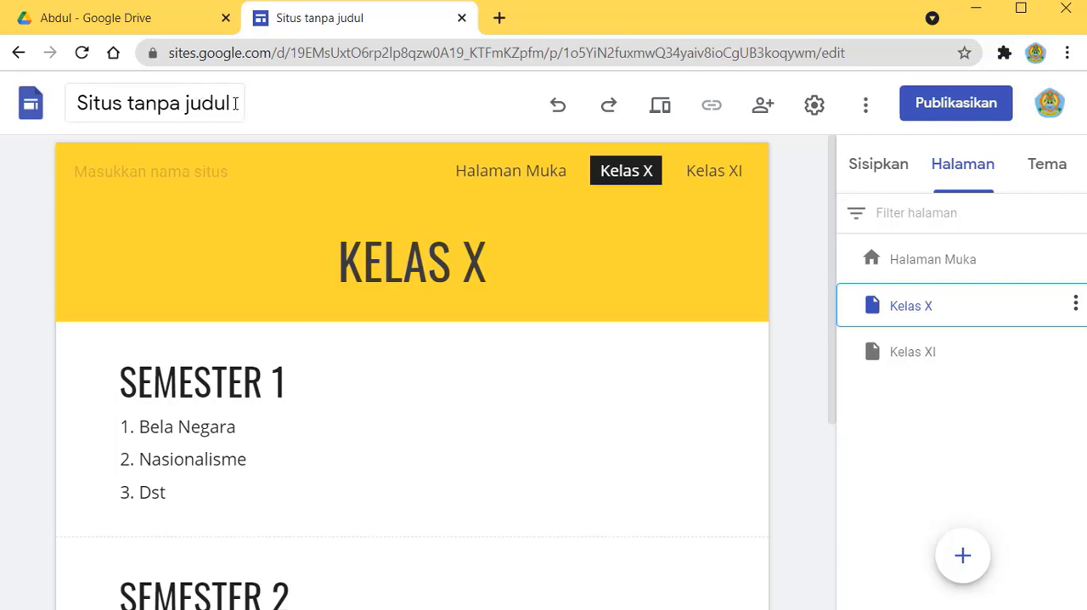
Step: Name the site document "PKn" followed by the teacher's name, and display the Halaman Muka page
click(80, 103)
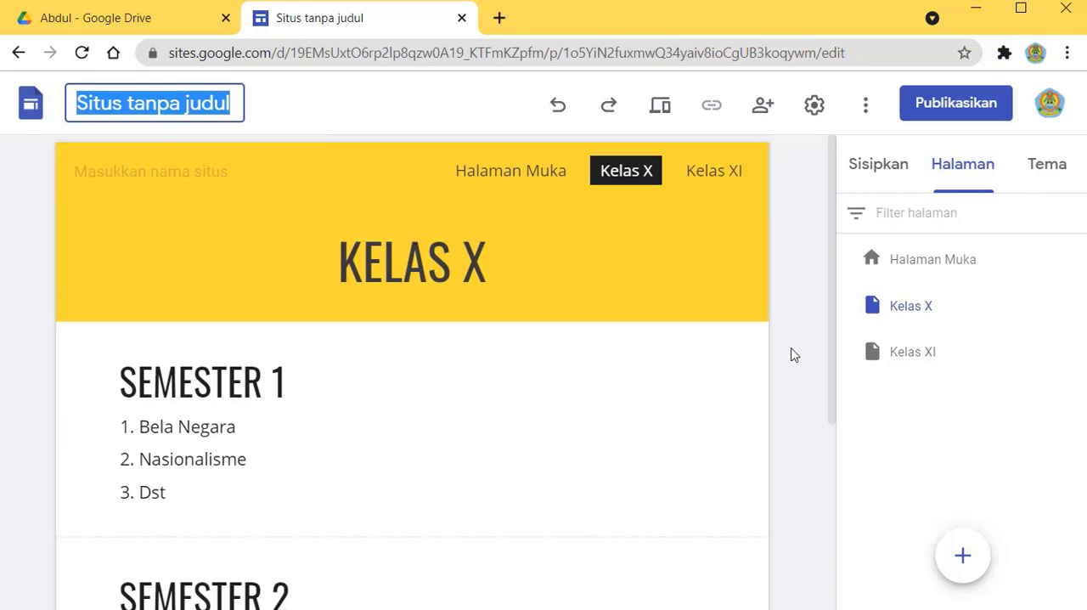
key(BackSpace)
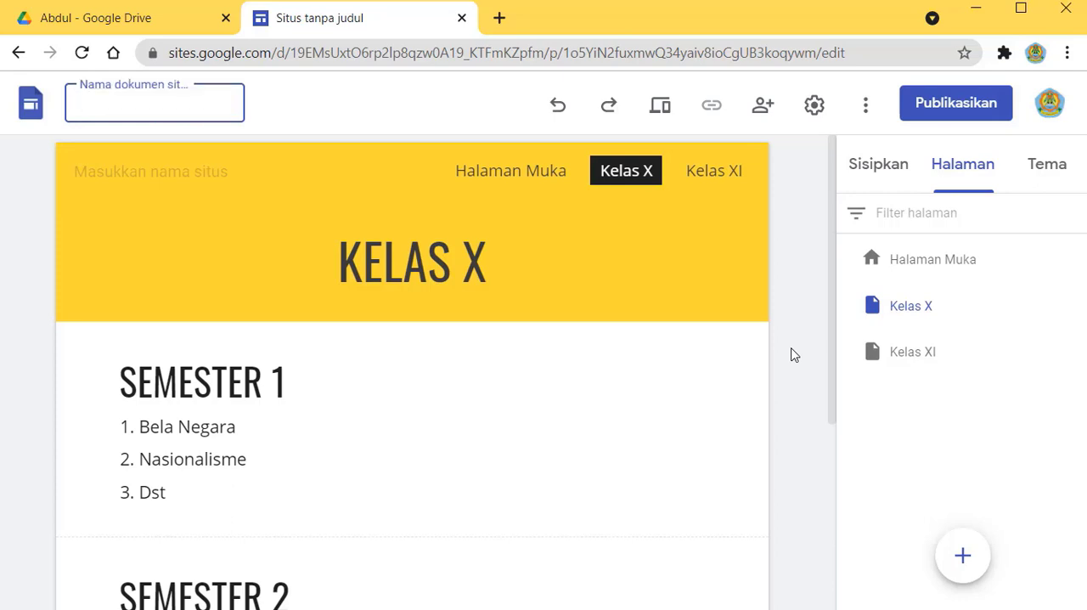
text(PKn)
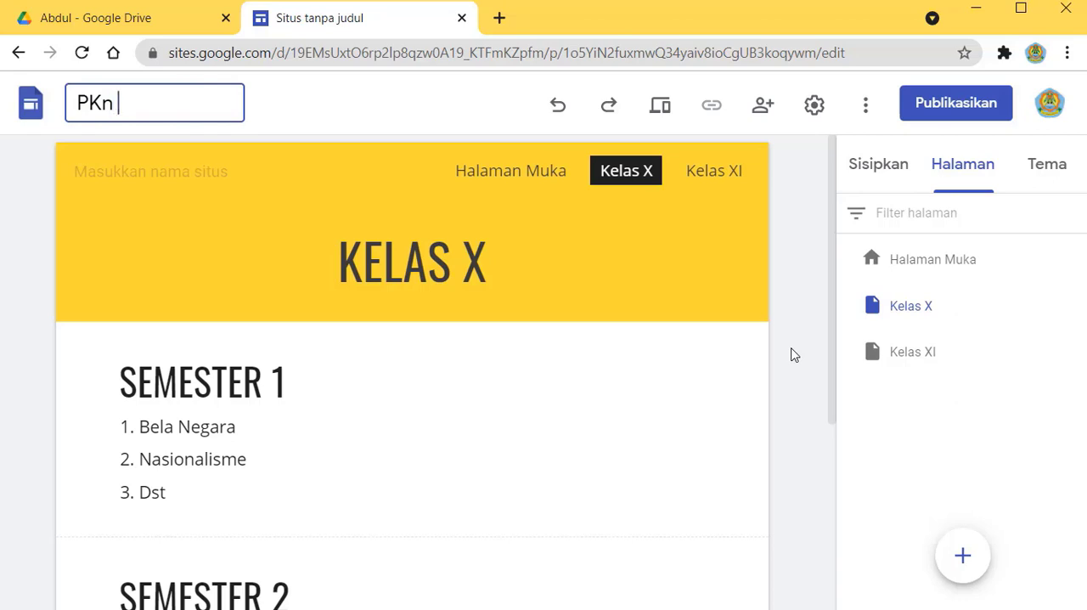
text( Abdul)
key(Return)
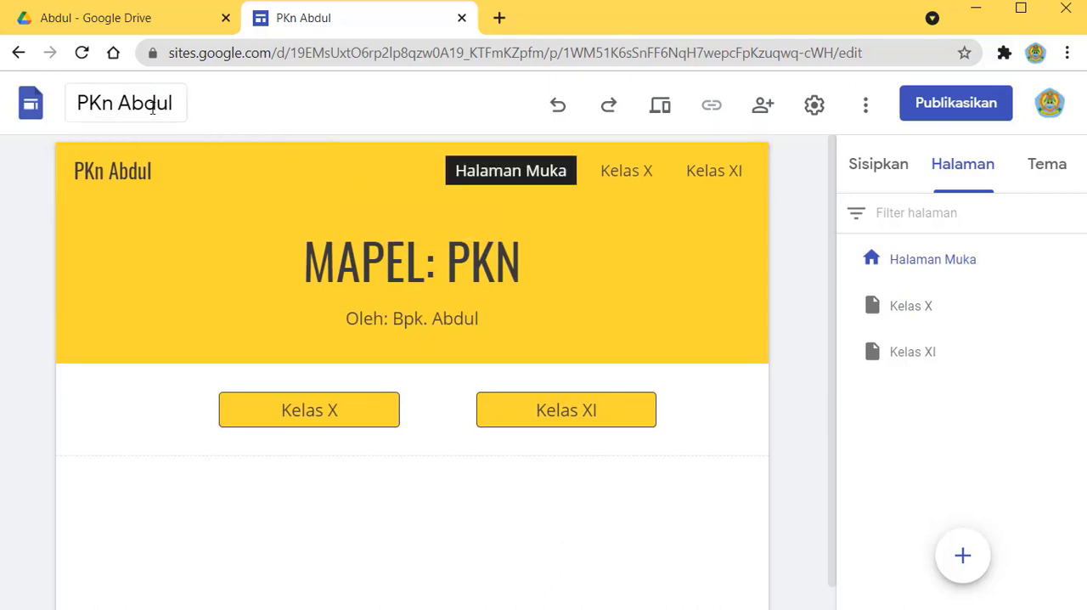
click(399, 248)
click(934, 271)
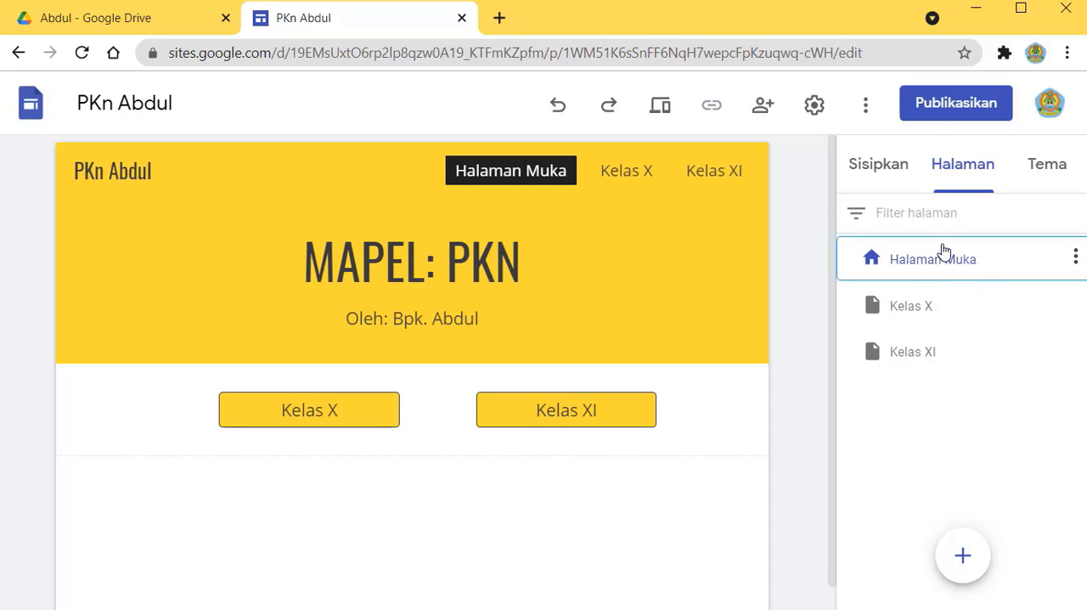
Step: Publish the site at the suggested web address, keeping the published site's link access set to Publik
click(962, 108)
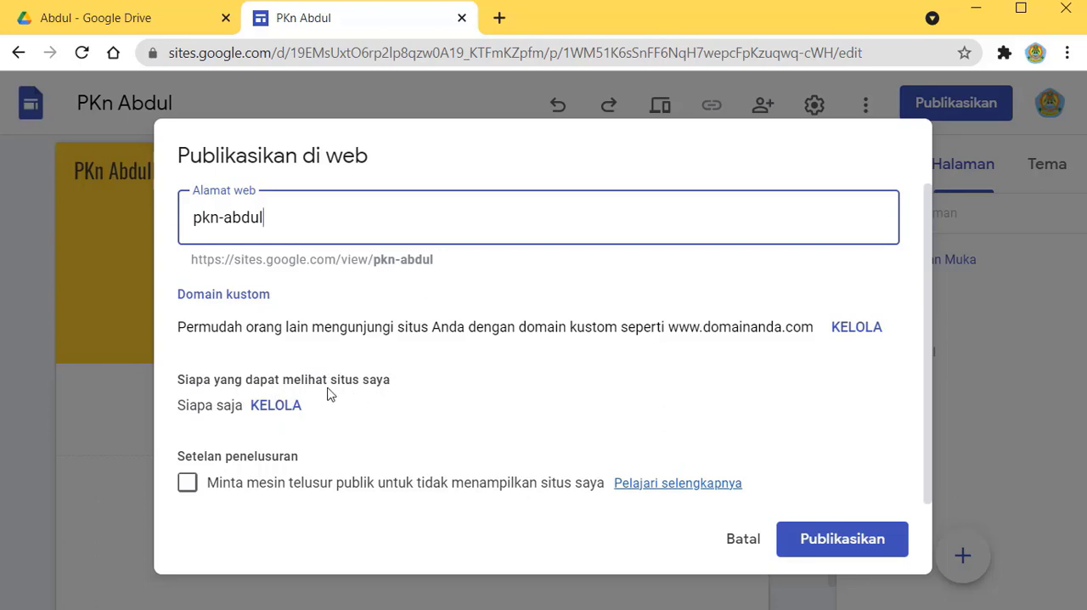
click(275, 407)
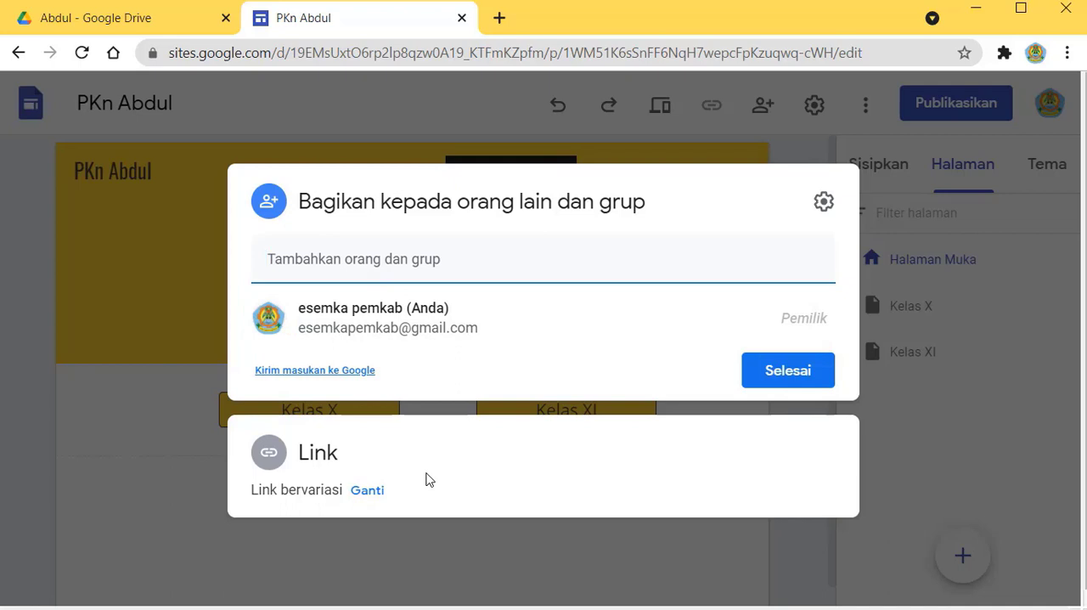
click(371, 492)
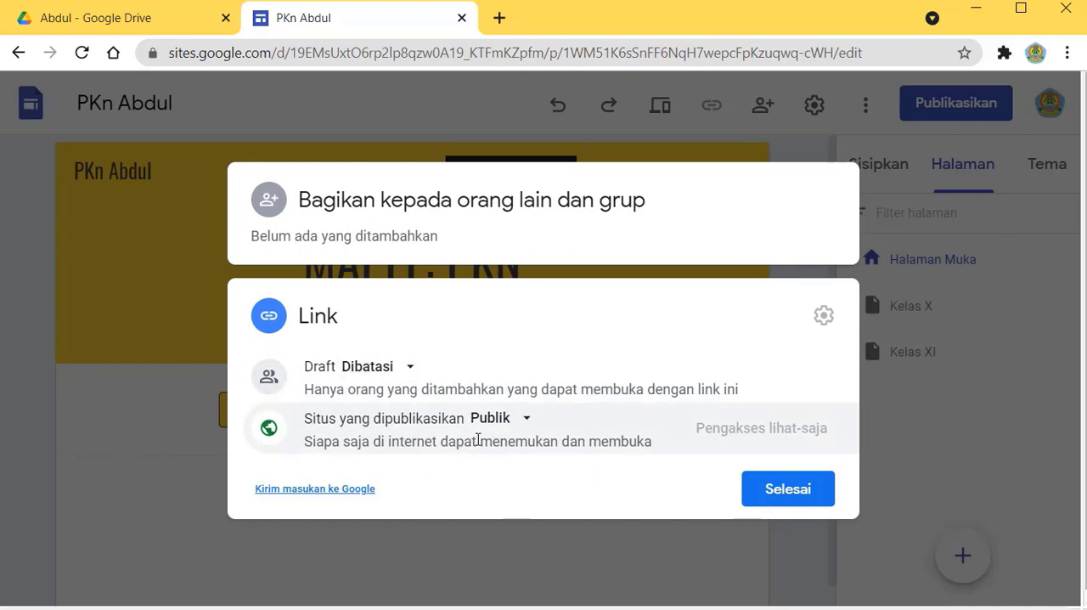
click(527, 421)
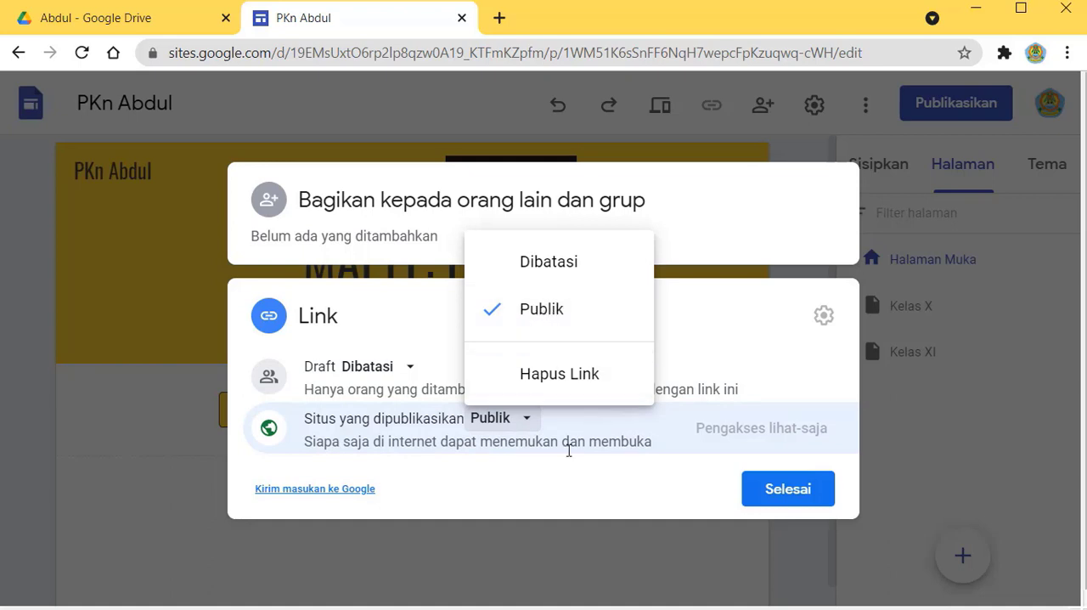
click(513, 492)
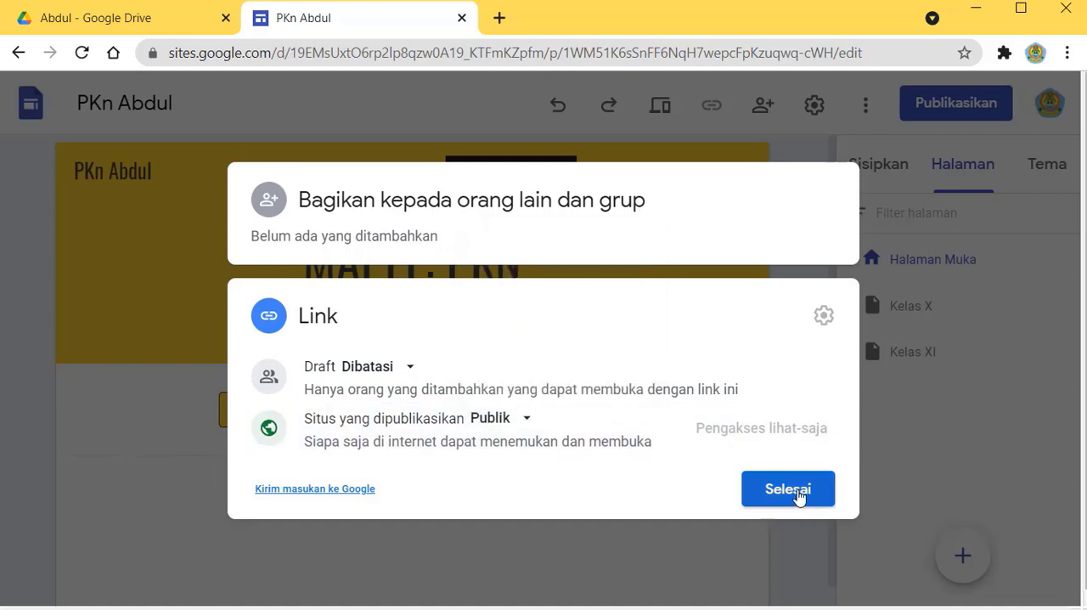
click(788, 489)
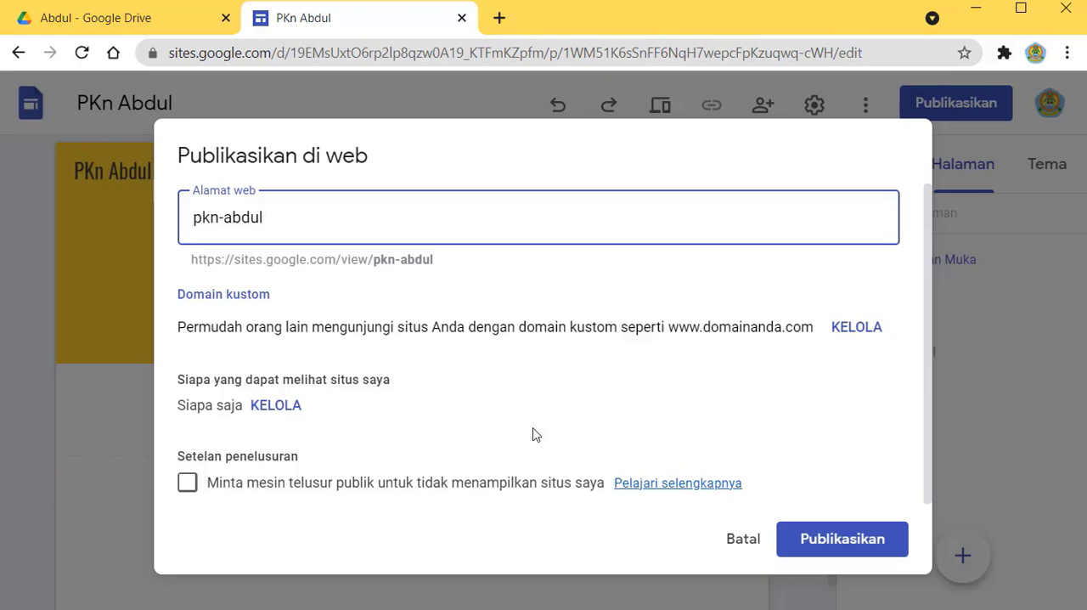
click(842, 540)
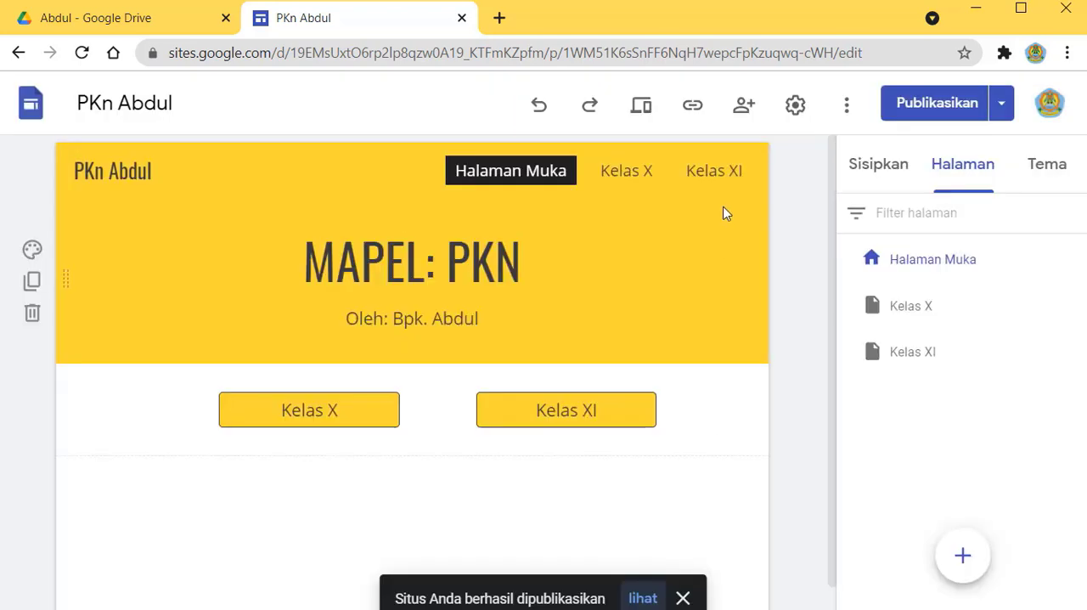
Step: Copy the published site's link and open it in a new browser tab
click(694, 110)
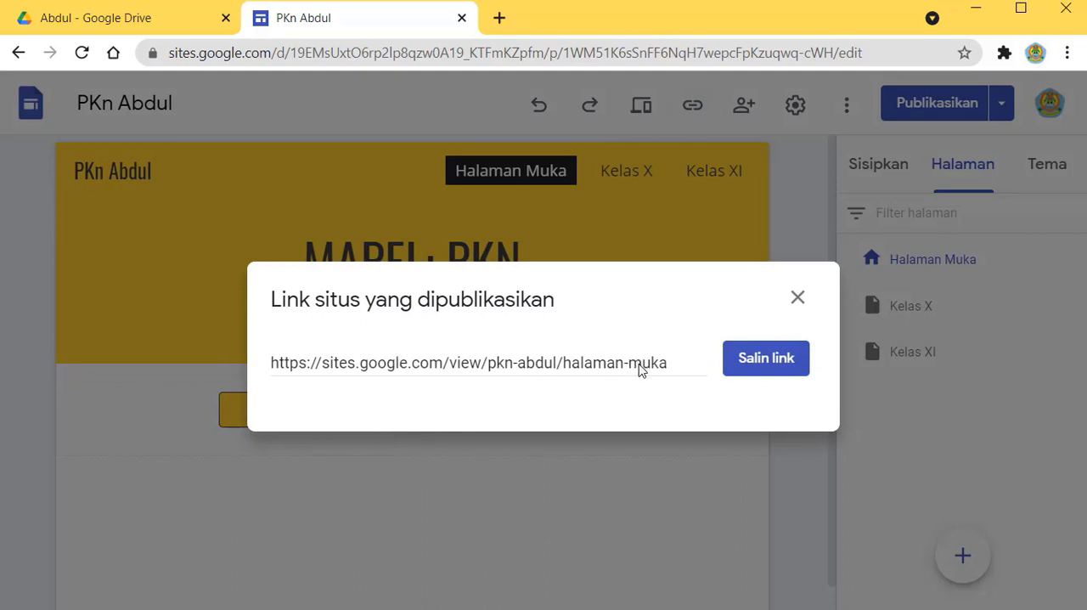
click(764, 364)
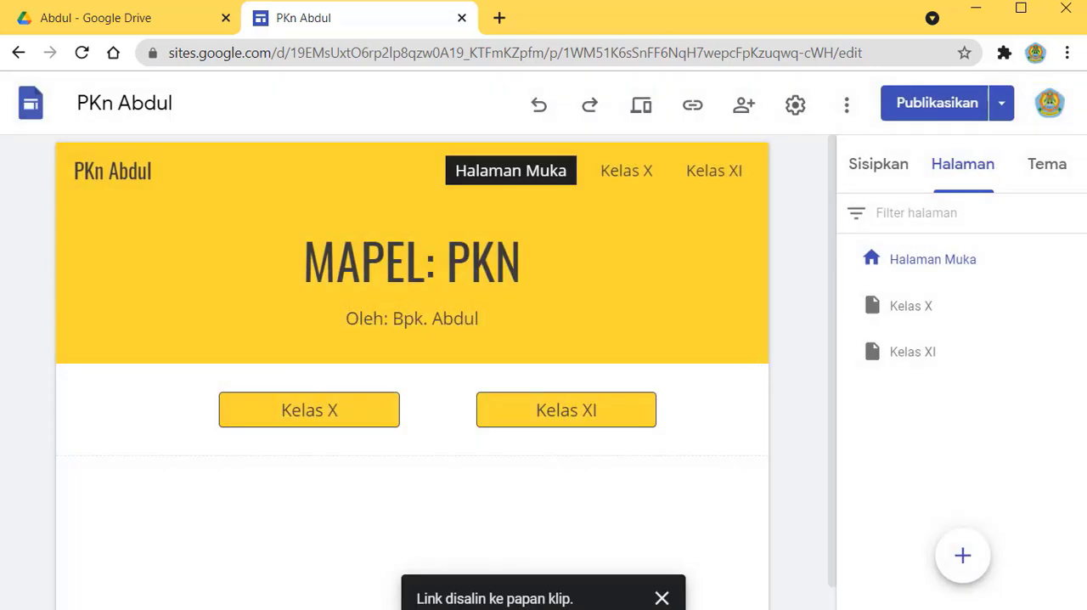
click(499, 17)
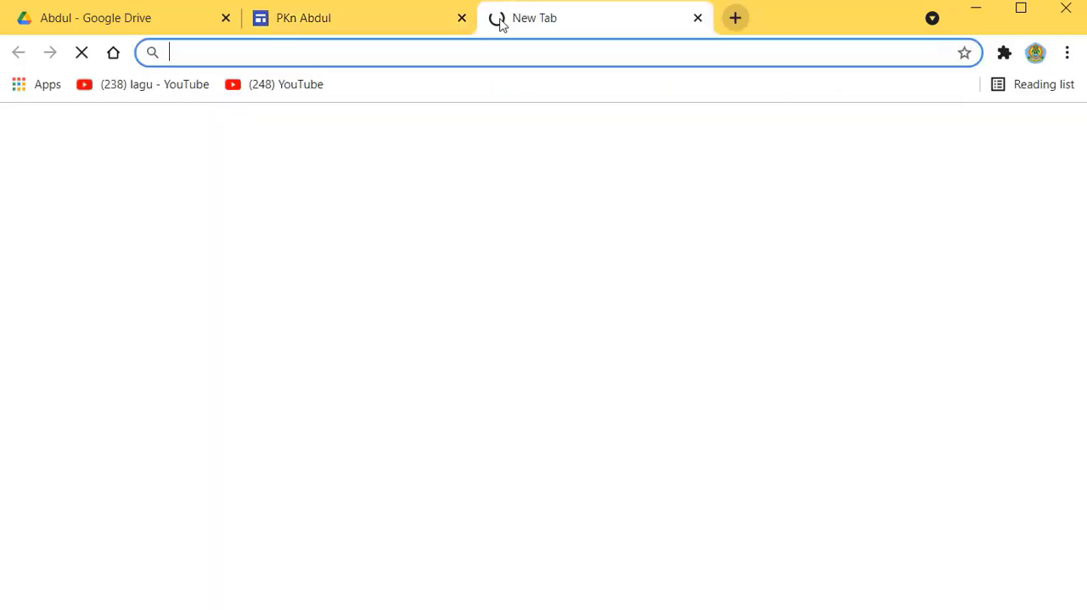
right_click(334, 52)
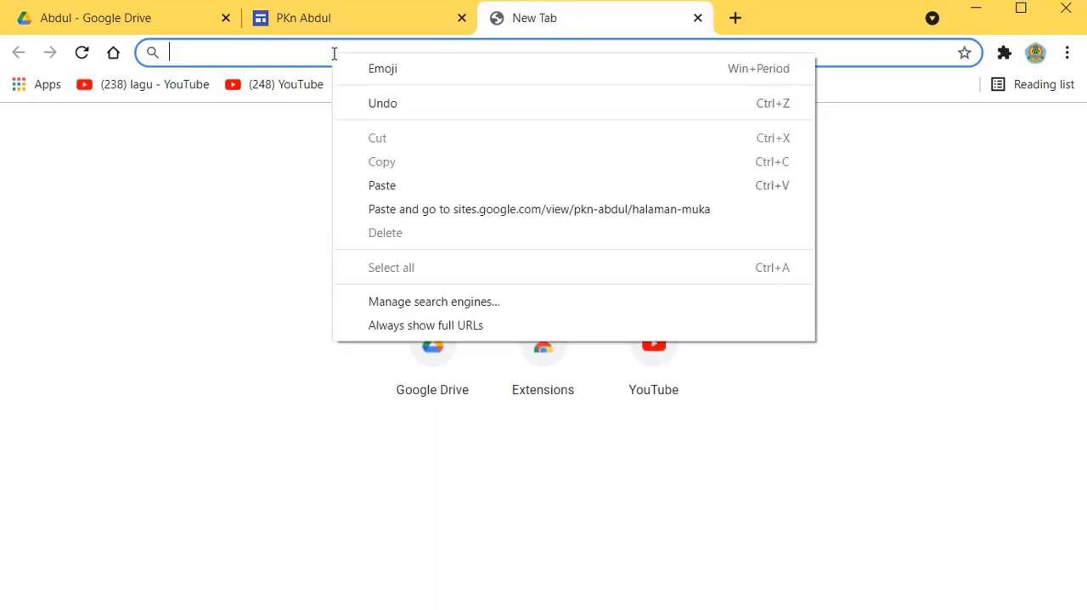
click(388, 184)
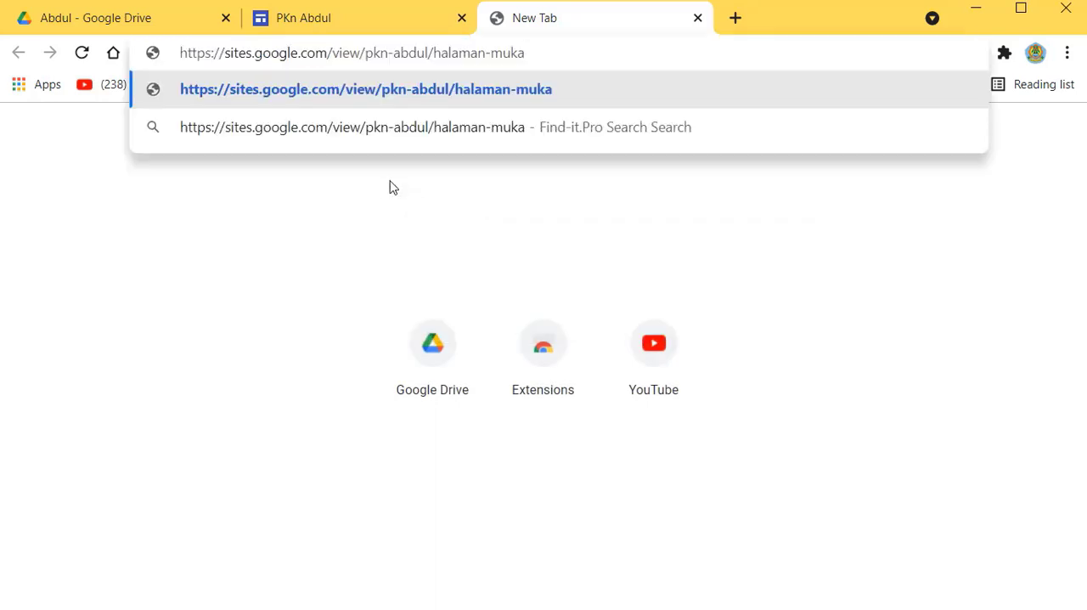
key(Return)
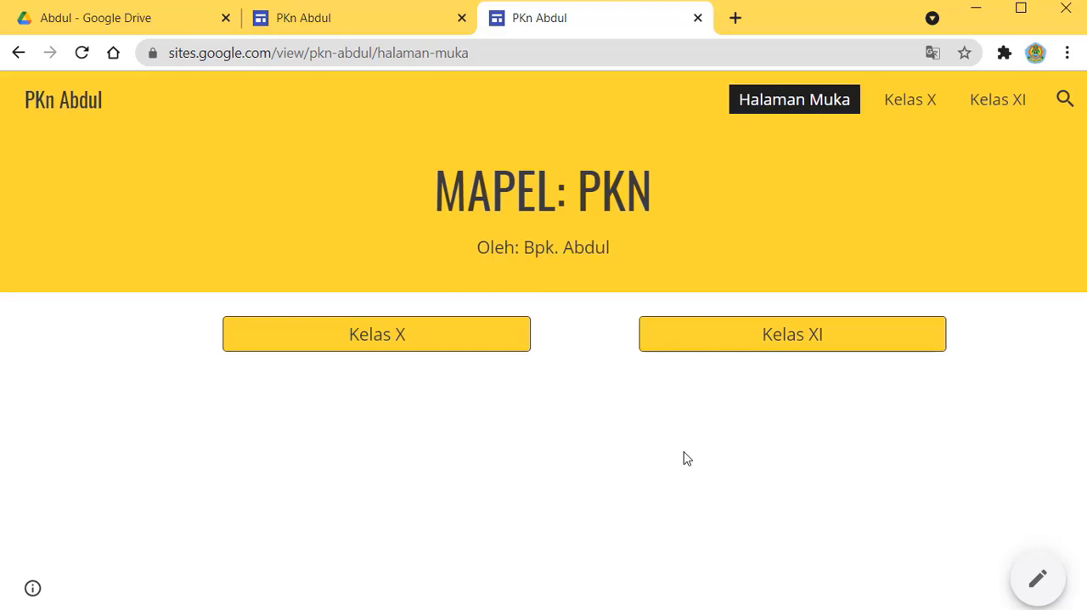
Step: Test the Kelas X and Kelas XI buttons on the published home page and compare the live site with the editor
click(408, 340)
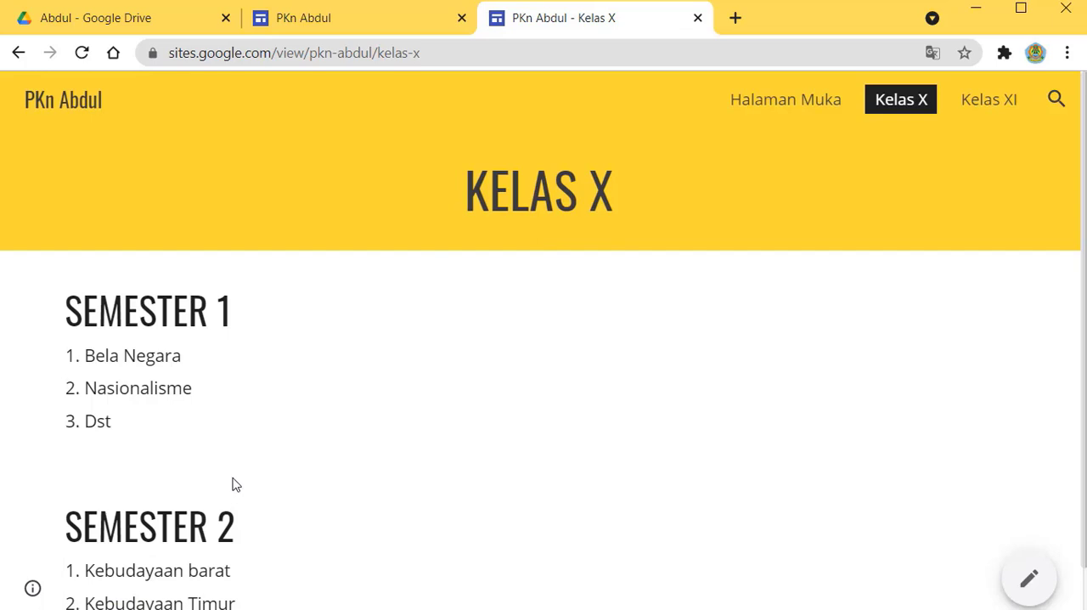
click(19, 54)
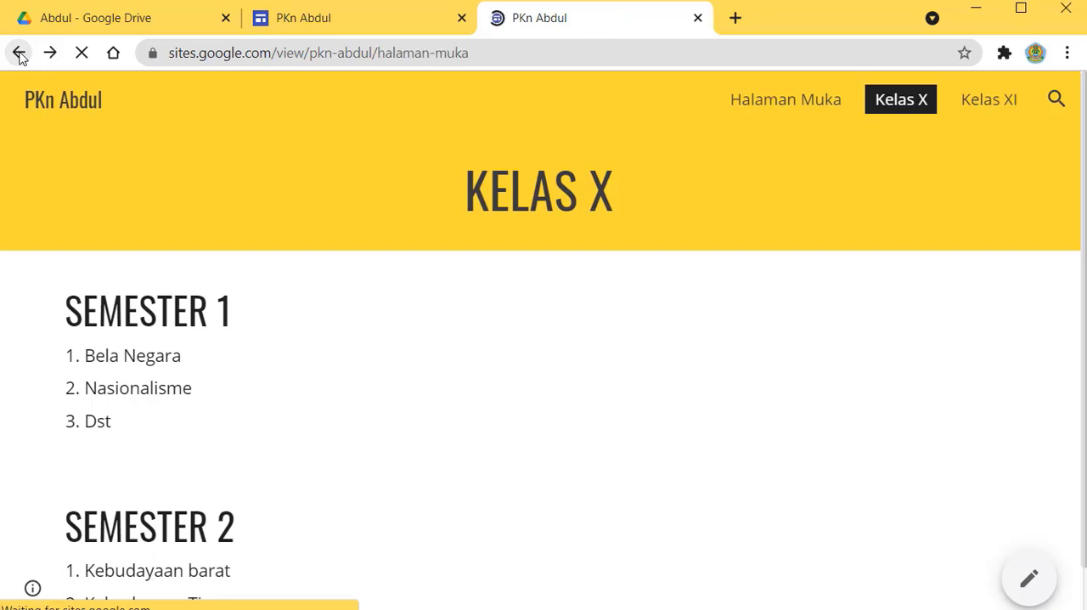
click(808, 340)
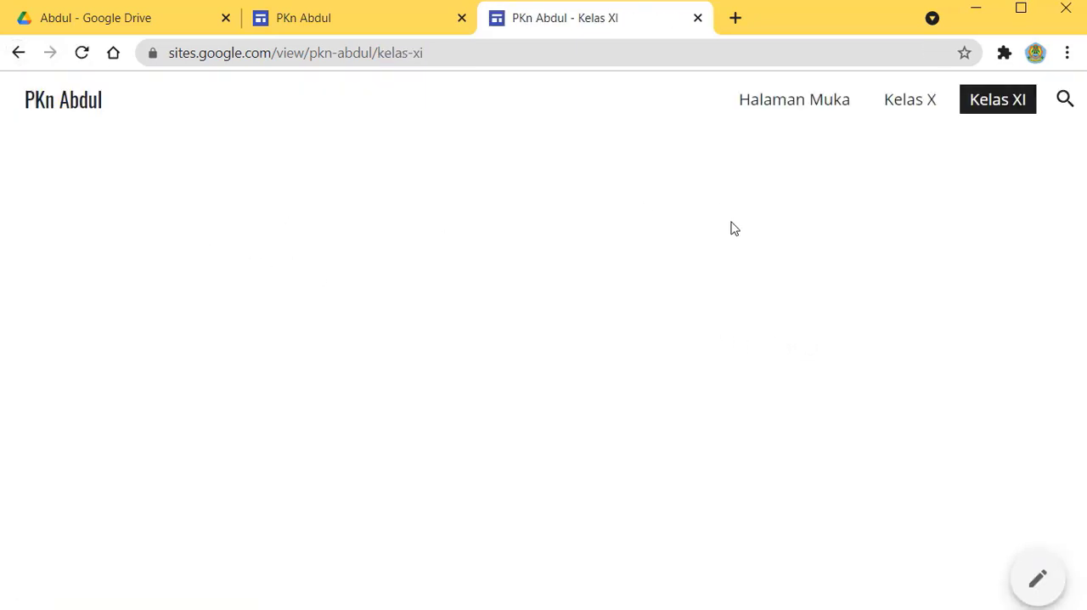
click(17, 54)
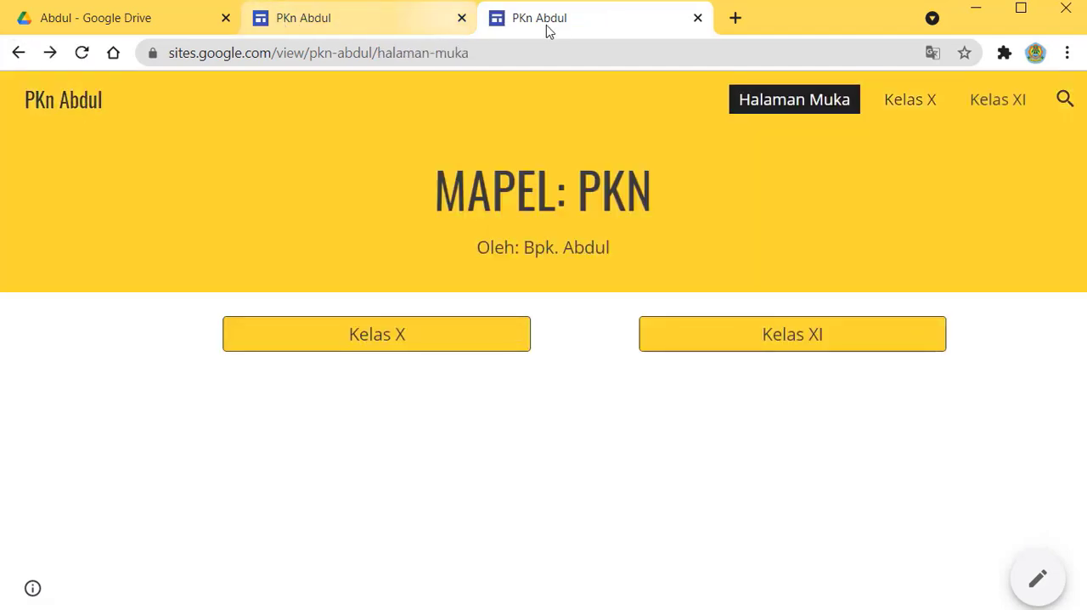
click(363, 19)
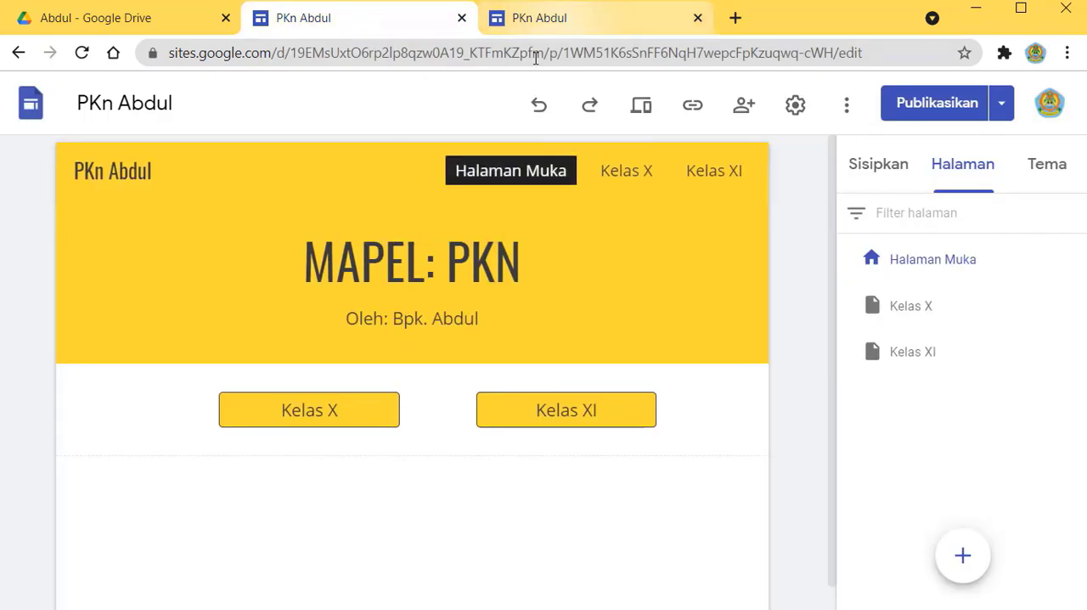
click(577, 19)
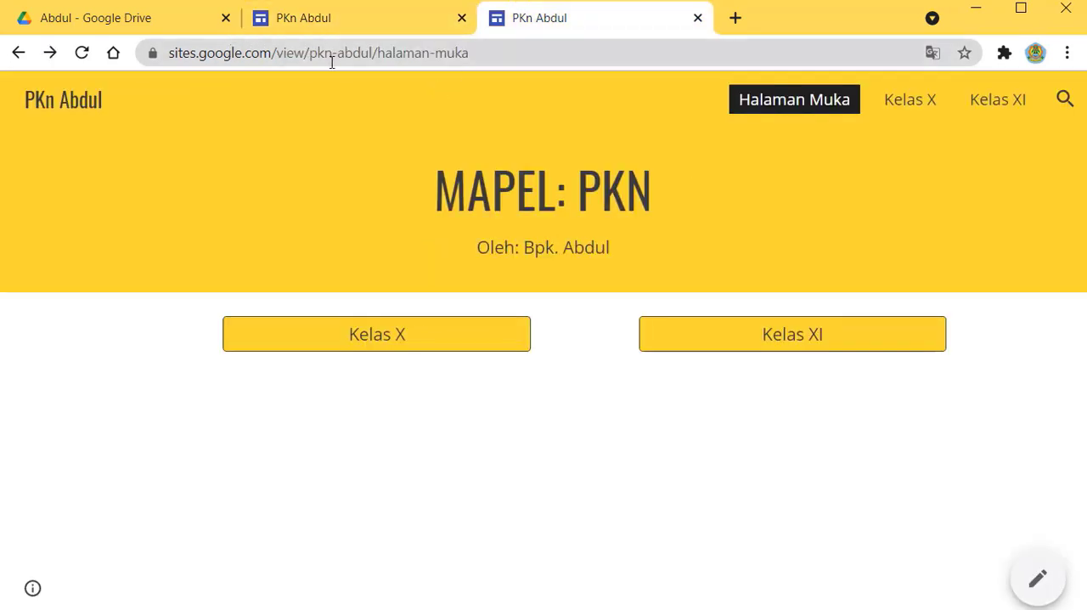
click(357, 19)
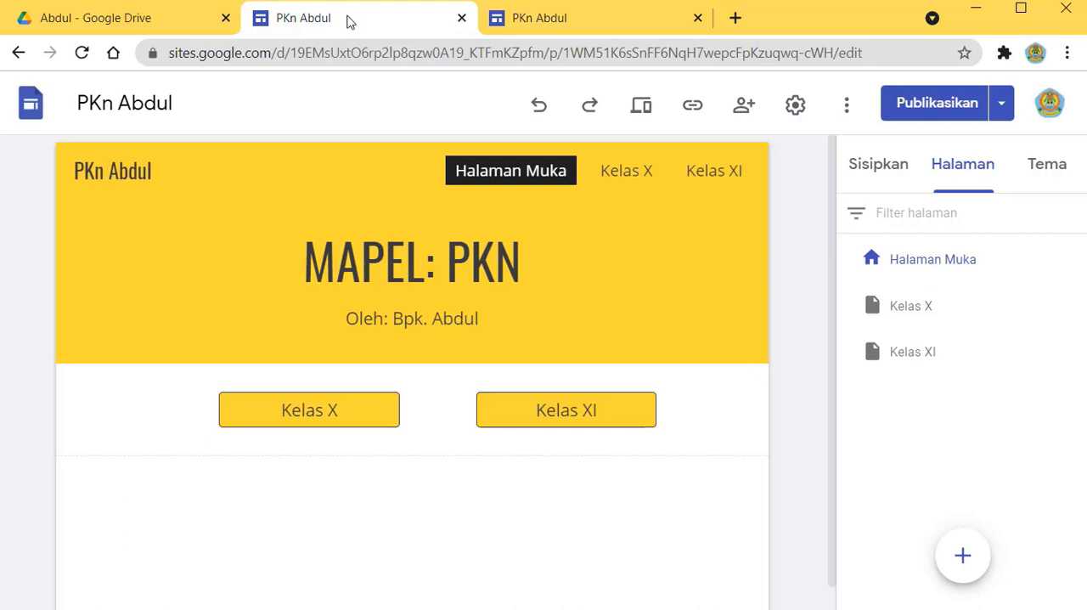
Step: Switch to Google Drive and open the SMK Pemkab site from the HOME folder under Drive Saya
click(104, 12)
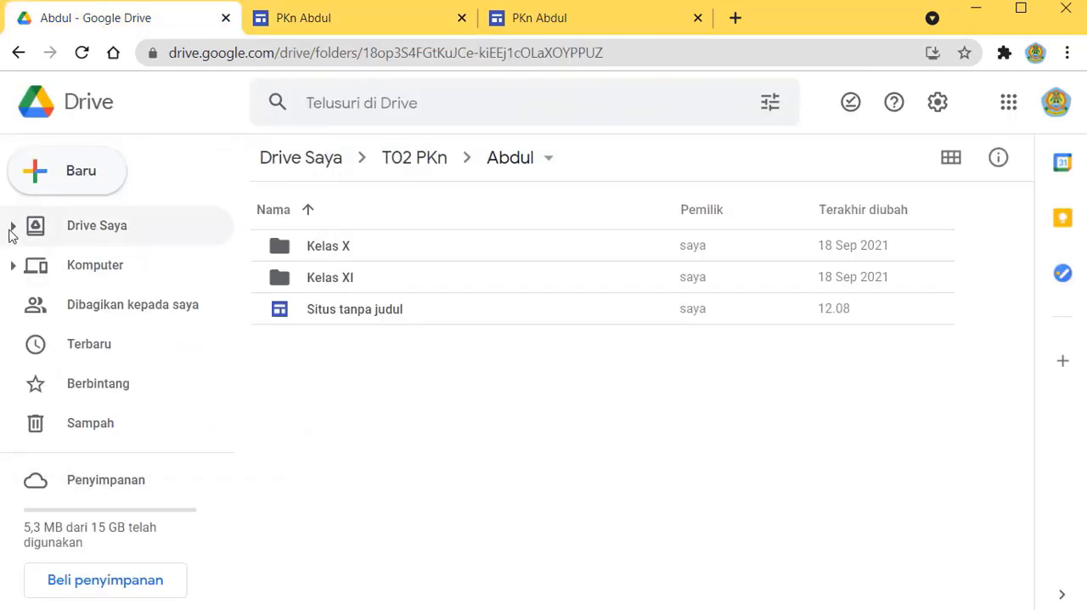
click(10, 229)
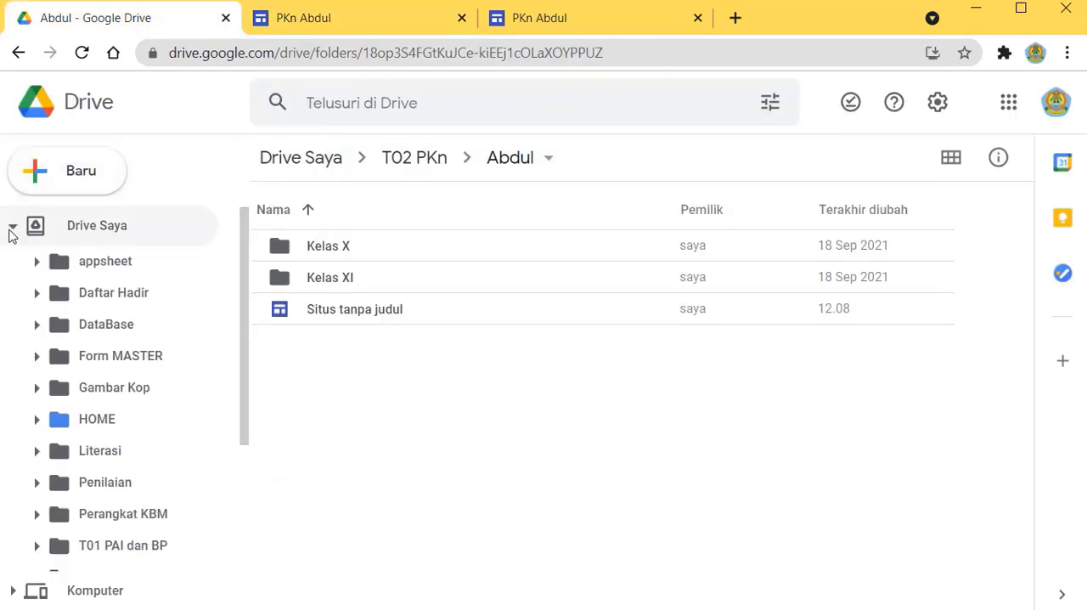
click(107, 421)
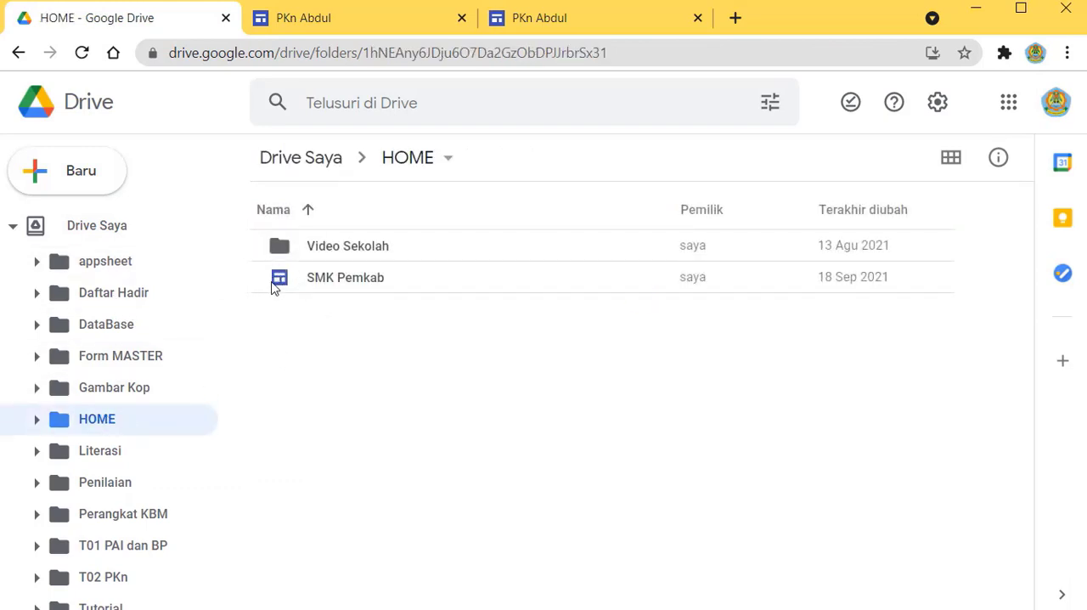
click(316, 282)
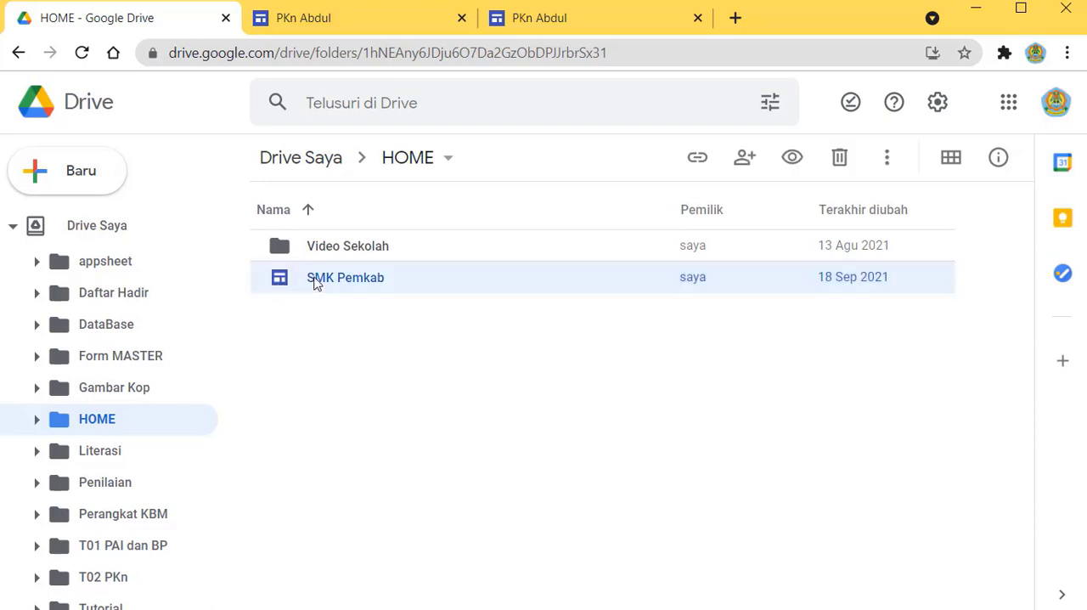
double_click(314, 284)
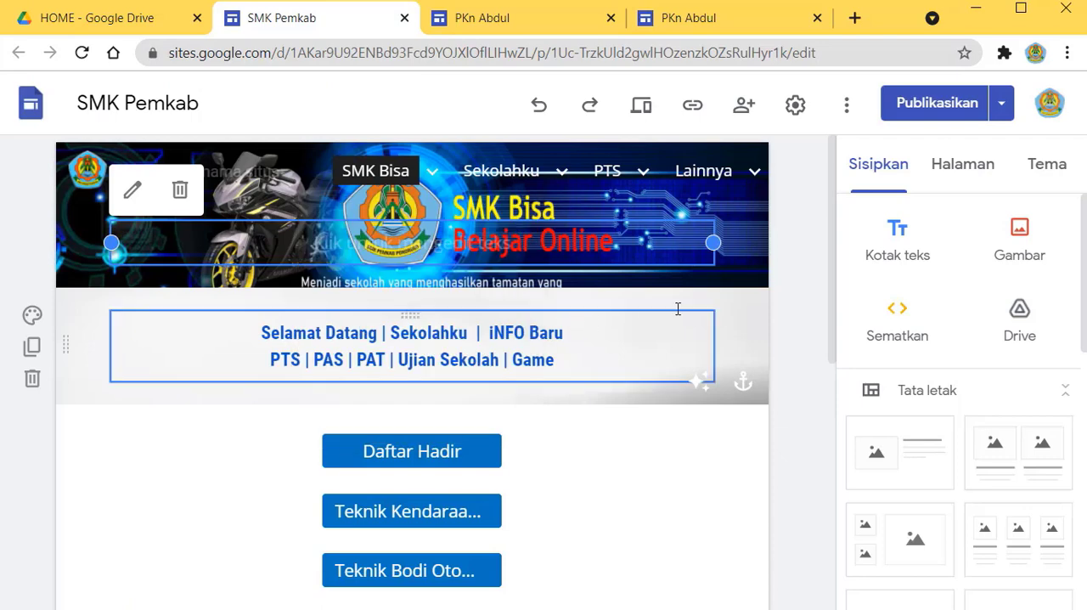
Step: Expand the SMK Bisa page's subpages and open the REKAYASA PERANGKAT LUNAK page for editing
click(978, 174)
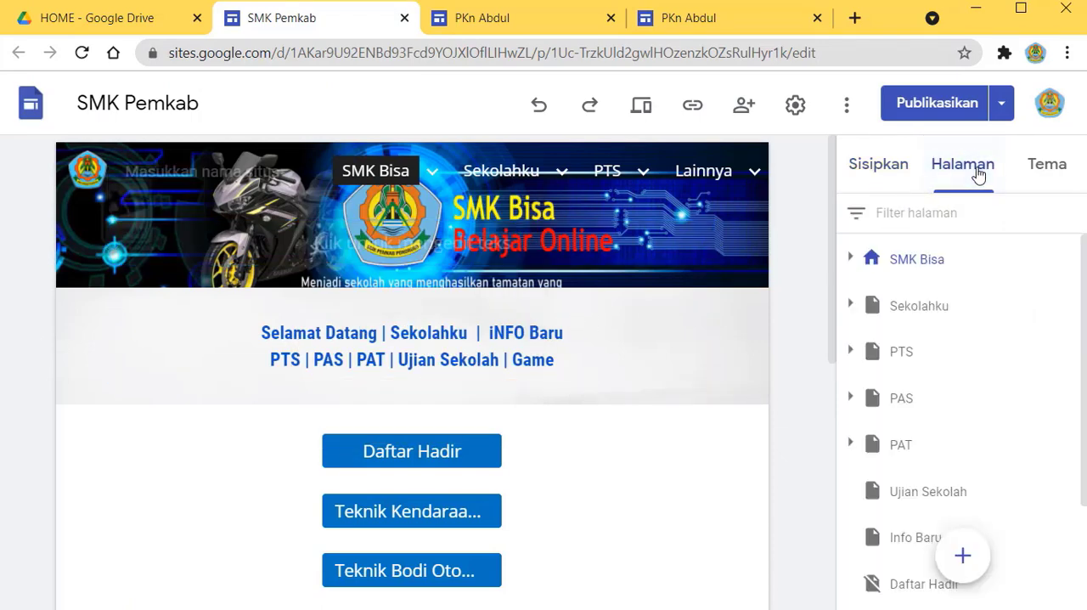
scroll(986, 394, down, 1)
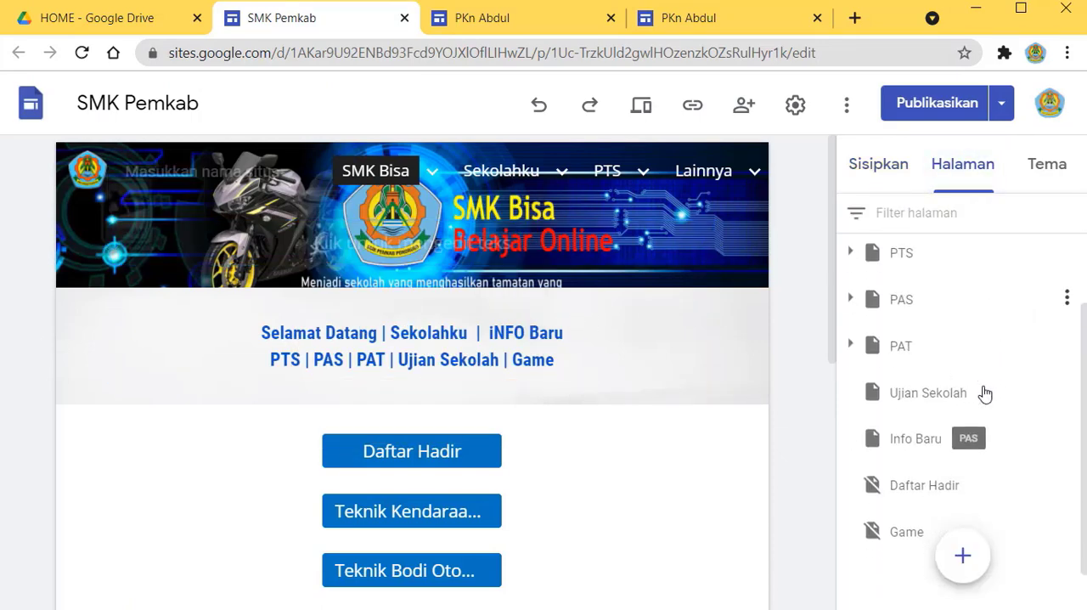
scroll(984, 393, up, 1)
click(856, 259)
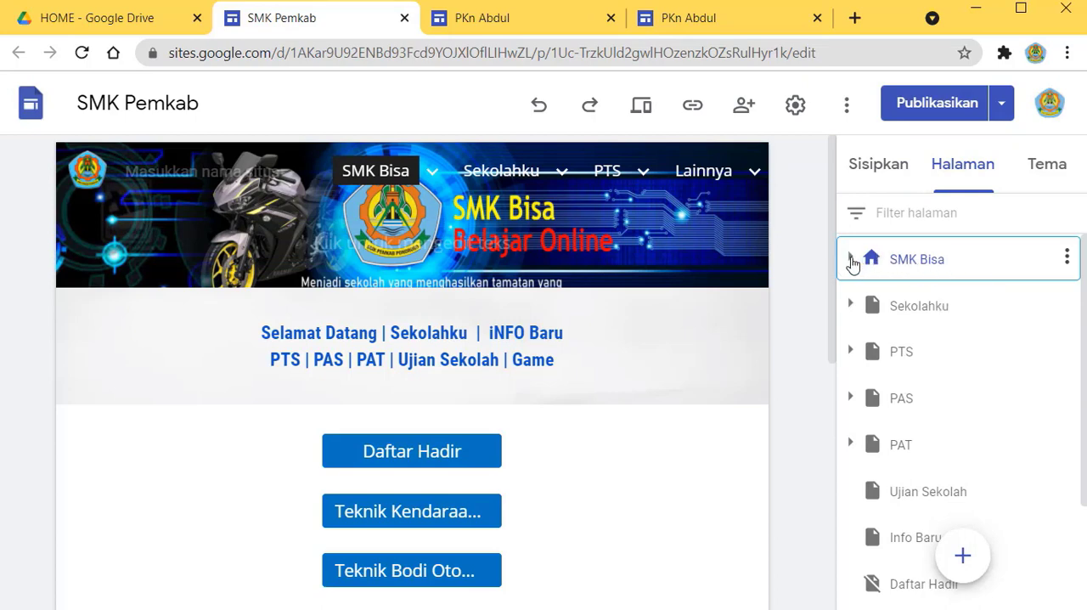
click(851, 259)
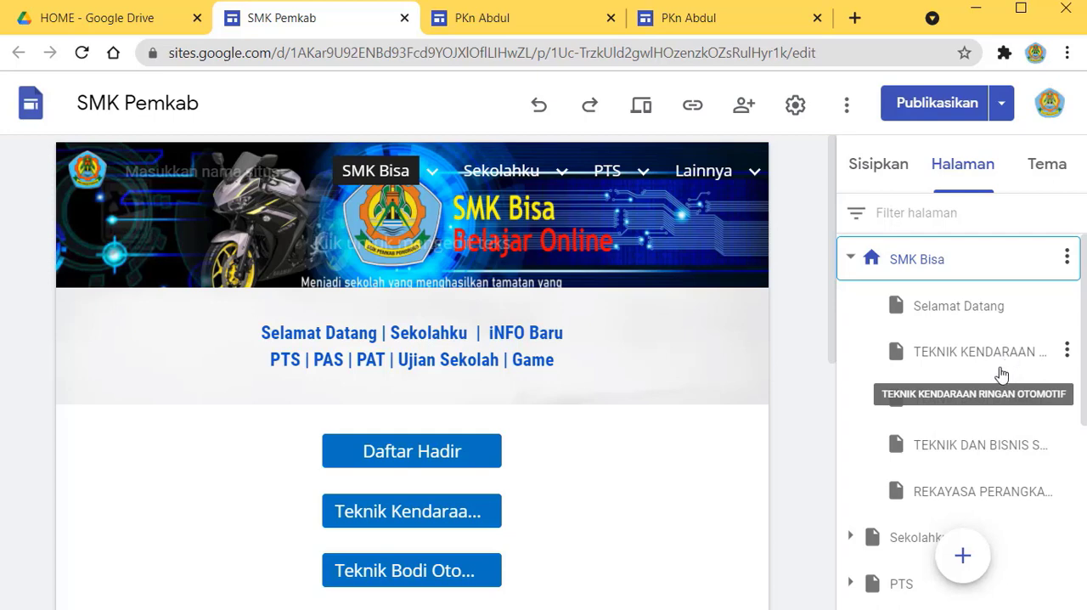
click(966, 495)
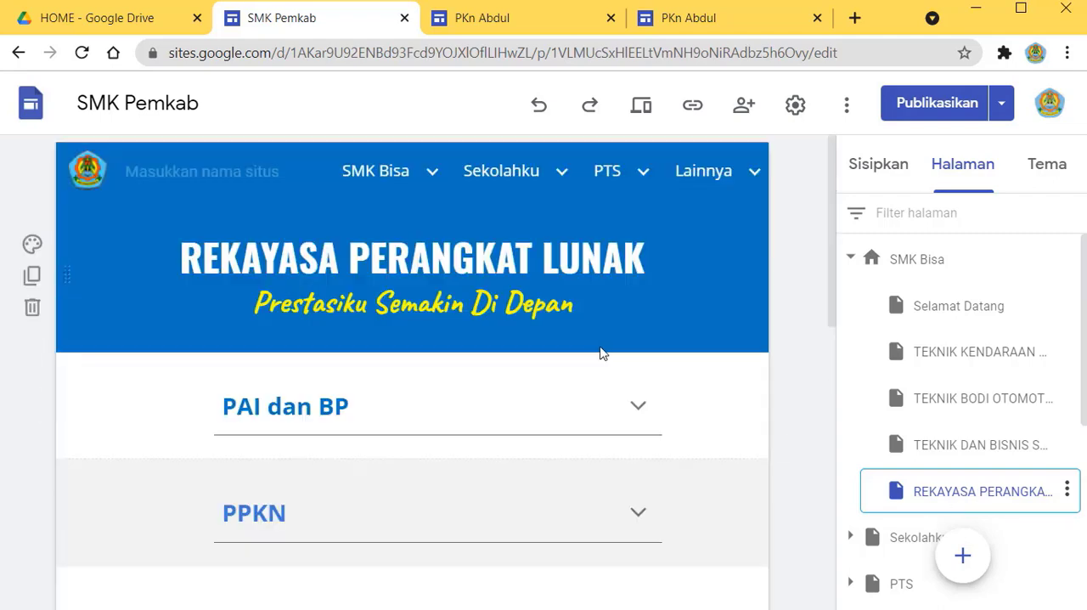
Step: Close the published PKn site's tab and copy the published site link from the PKn site's editor
scroll(451, 420, down, 2)
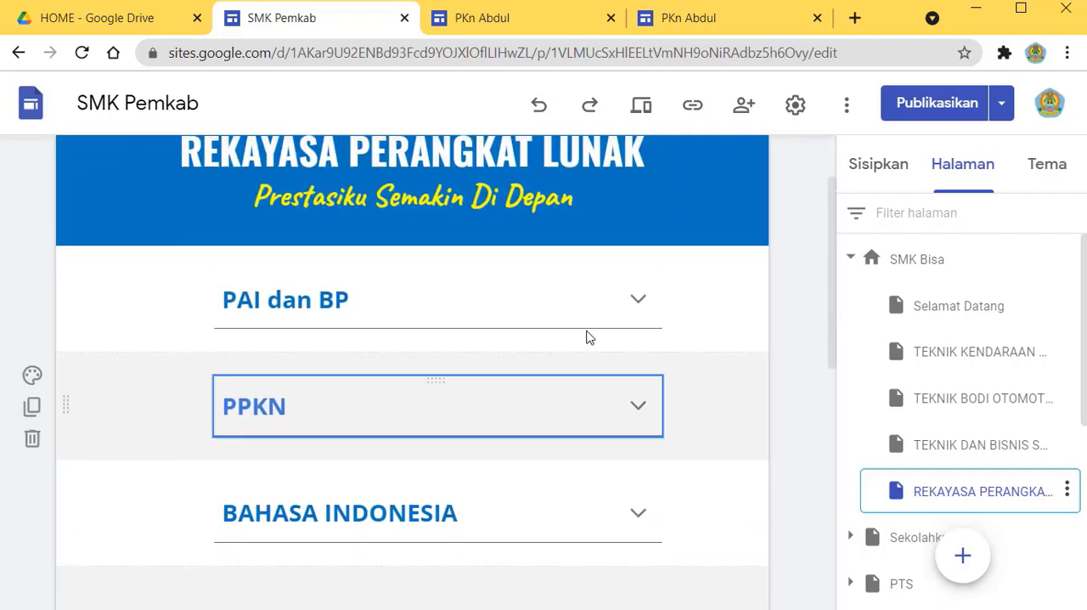
click(751, 16)
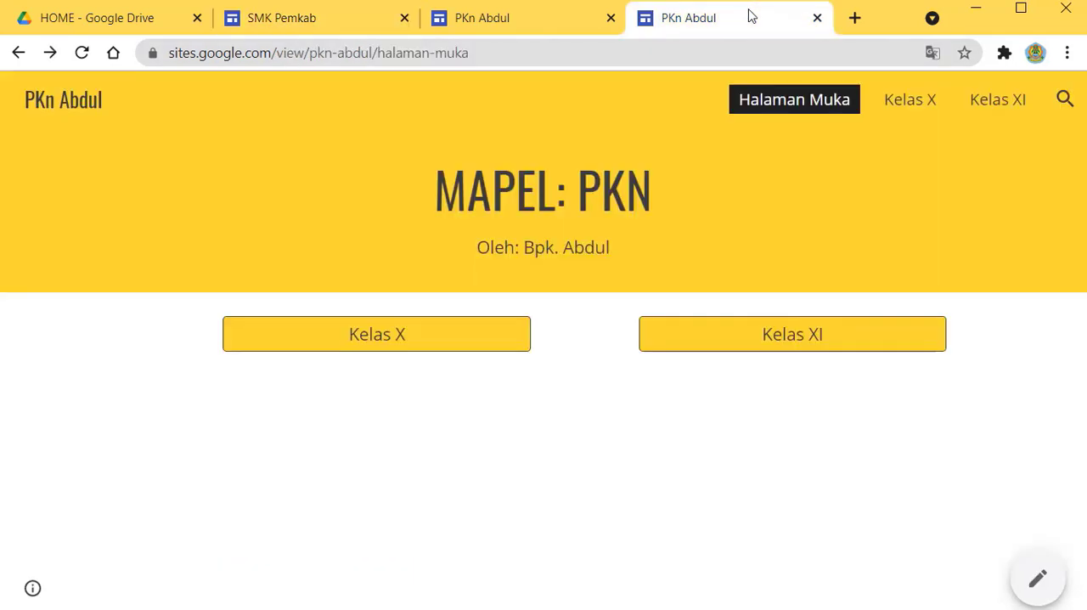
click(532, 23)
click(770, 24)
click(583, 25)
click(816, 19)
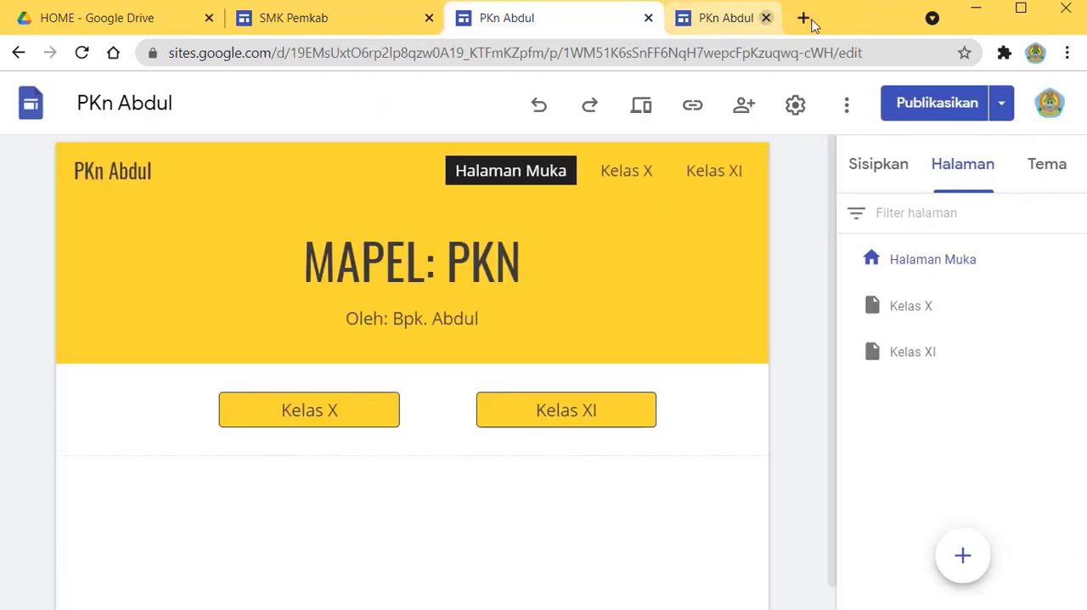
click(693, 111)
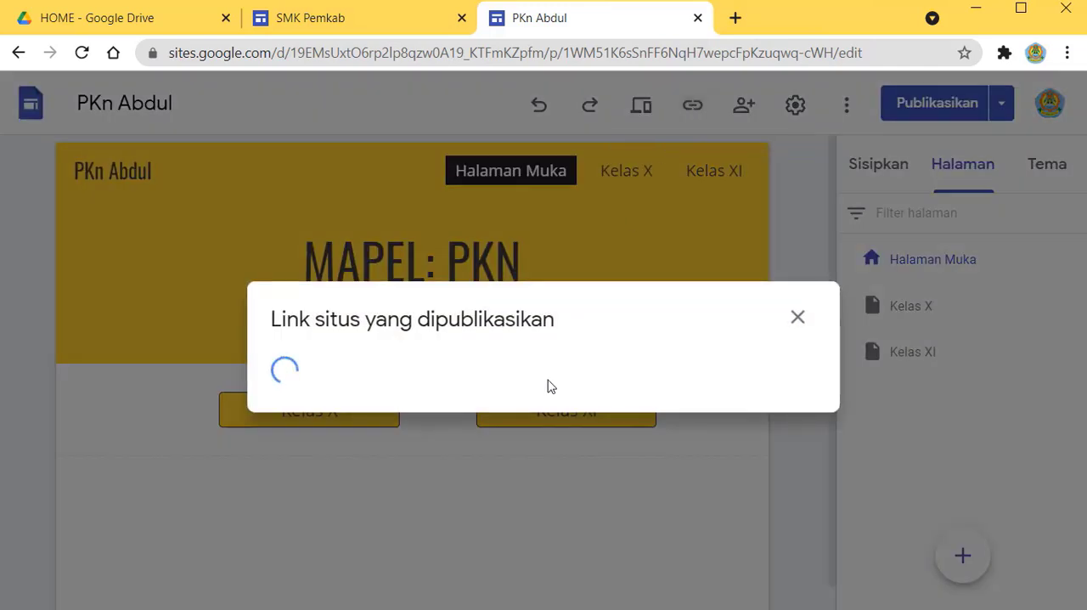
click(772, 371)
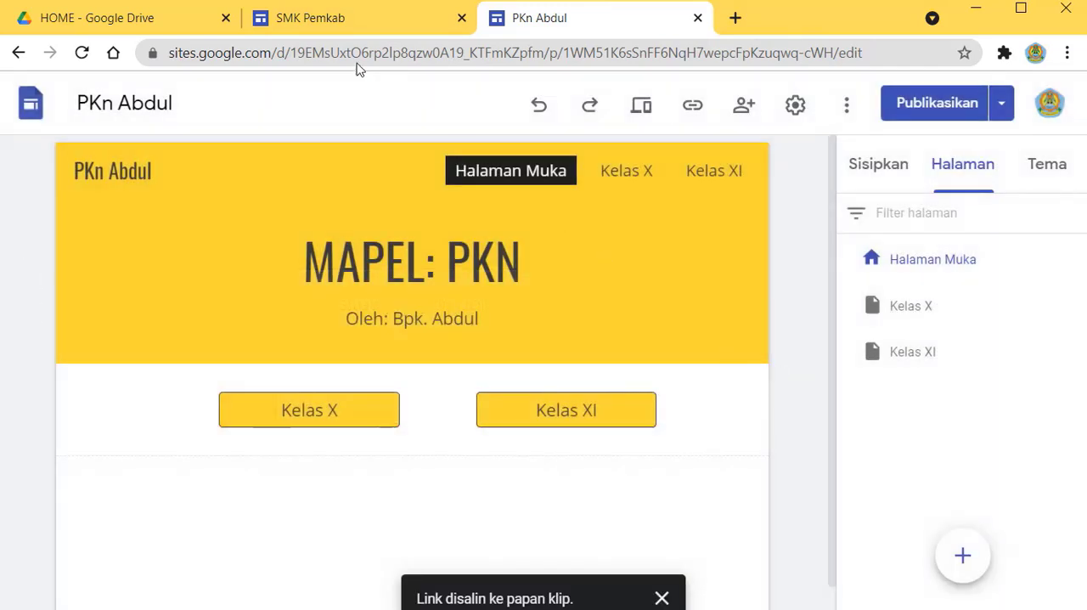
Step: In the SMK Pemkab editor, replace the Guru 1 entry under PPKN with "PKN Kelas X, XI Bpk" followed by the teacher's name
click(346, 17)
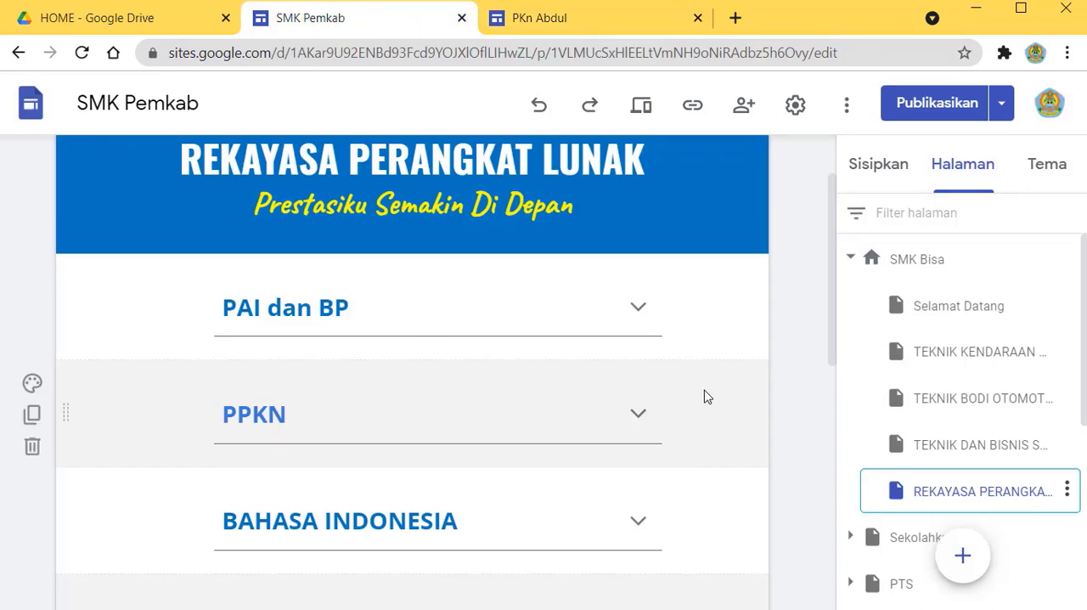
scroll(661, 321, down, 1)
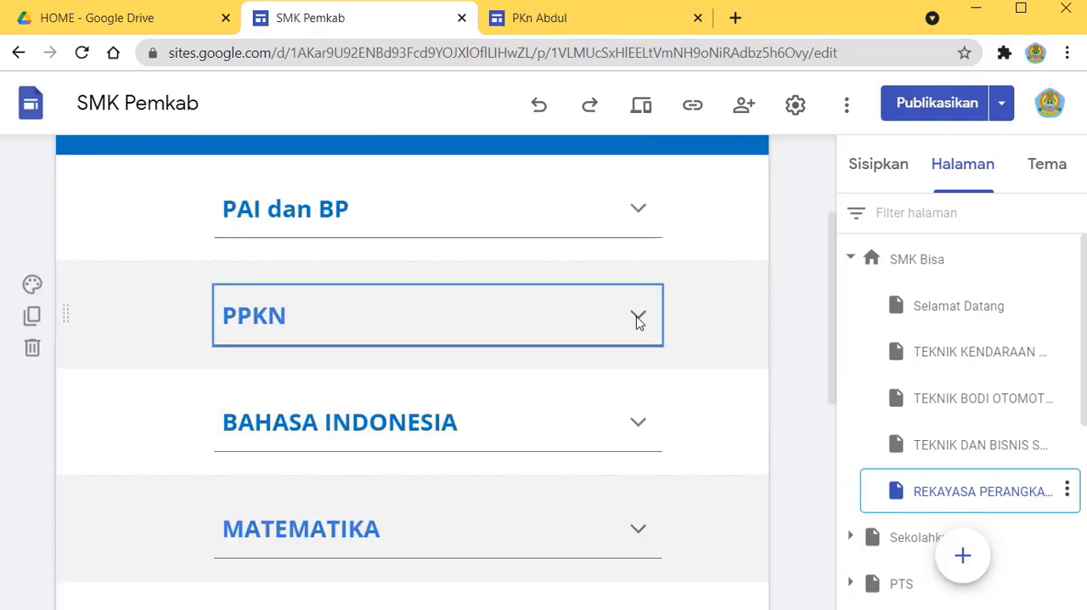
click(638, 318)
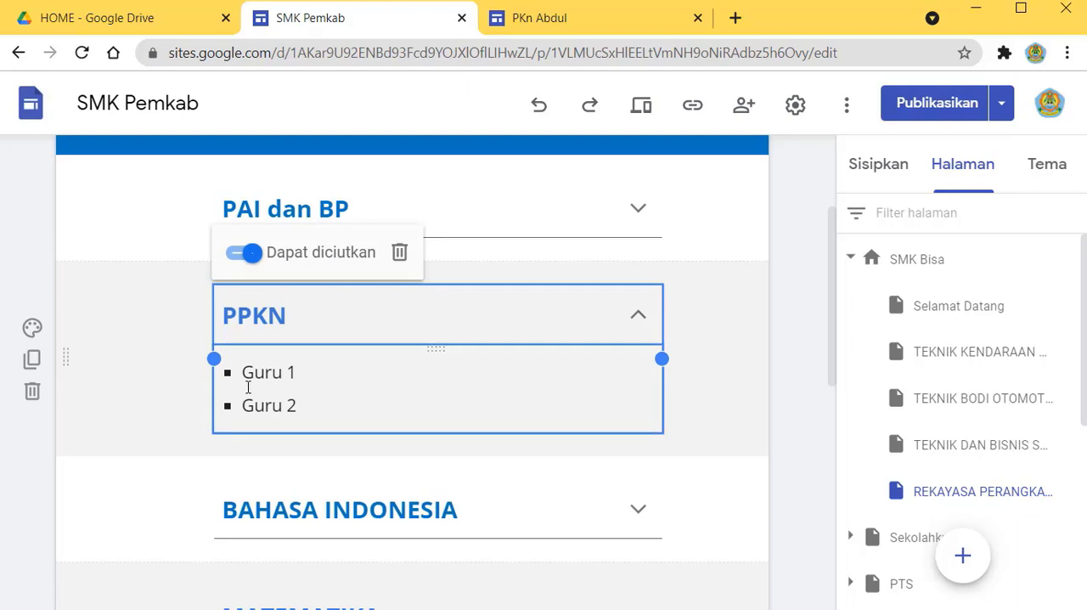
drag(244, 371, 297, 372)
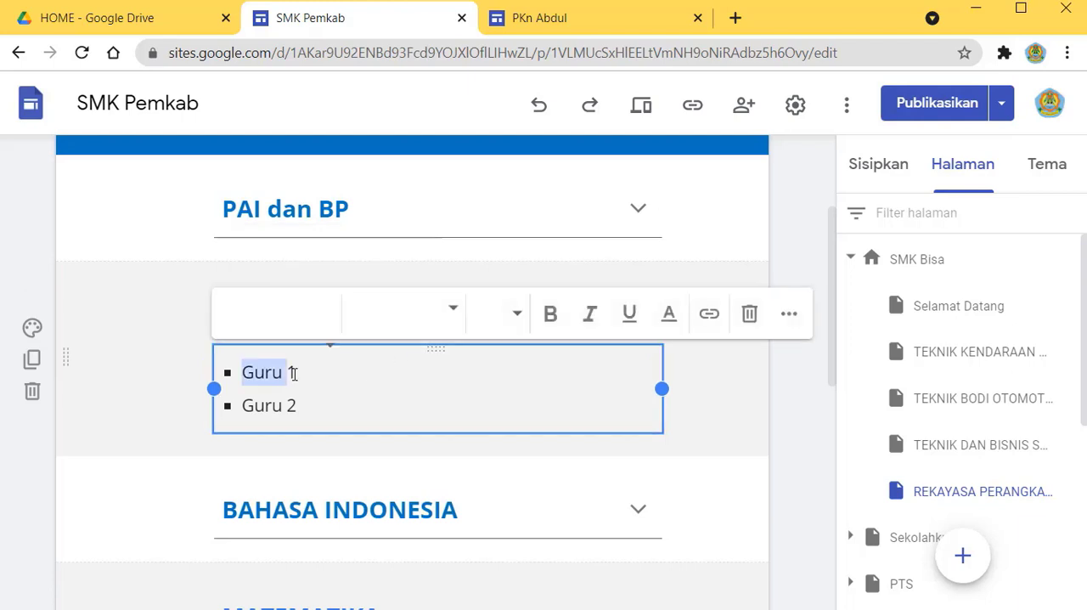
click(748, 393)
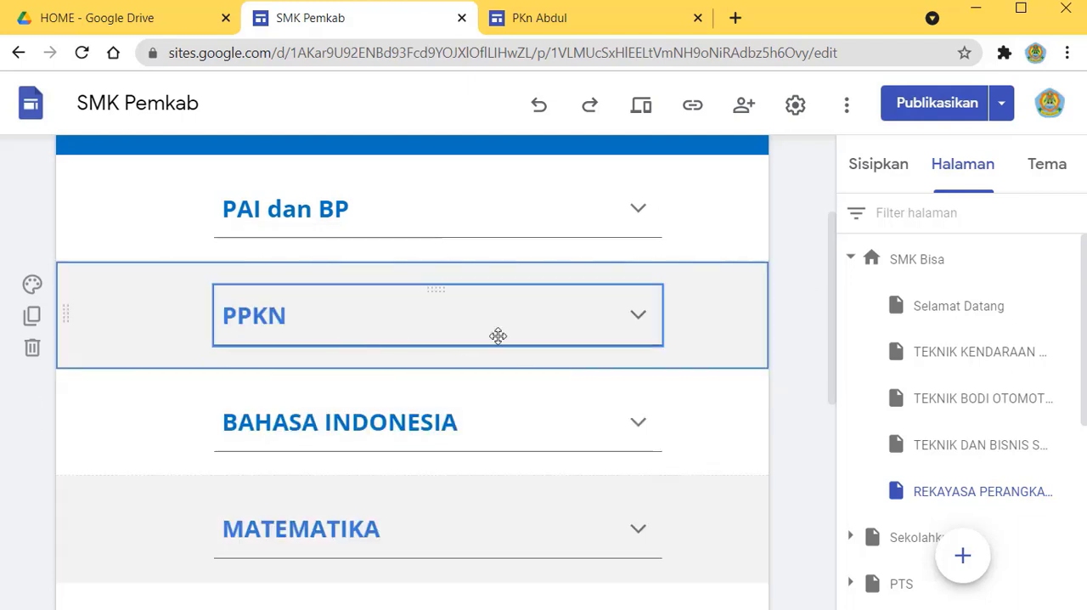
click(639, 319)
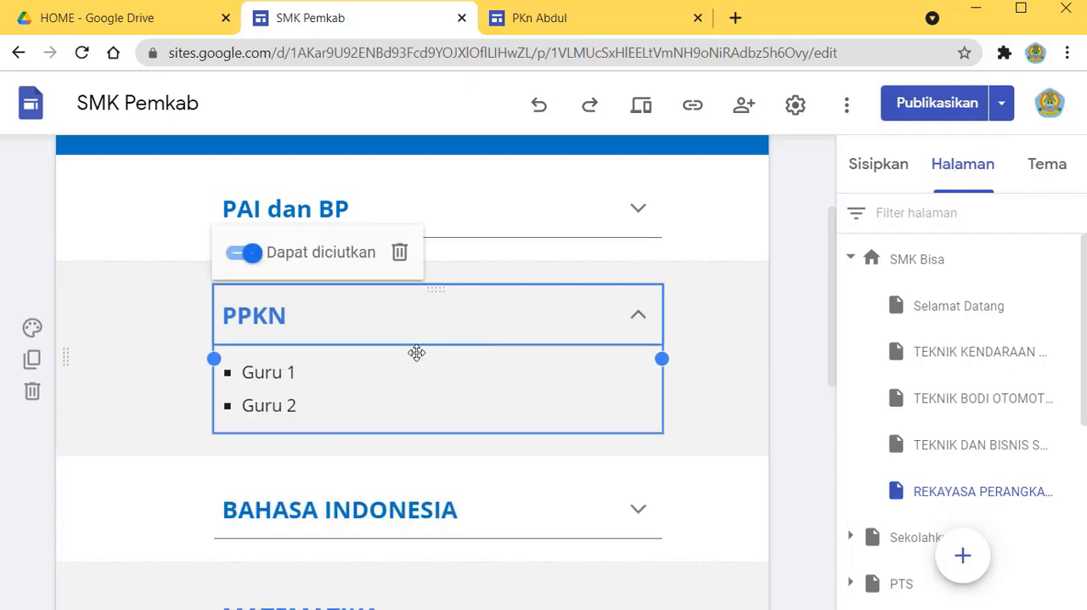
click(264, 374)
drag(249, 373, 310, 375)
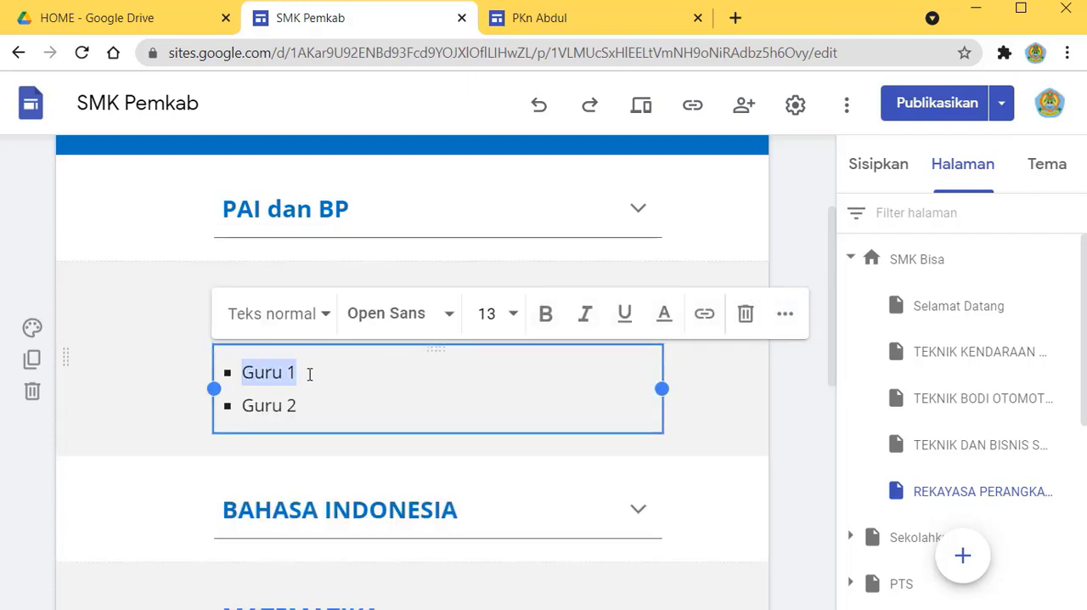
text(PKN)
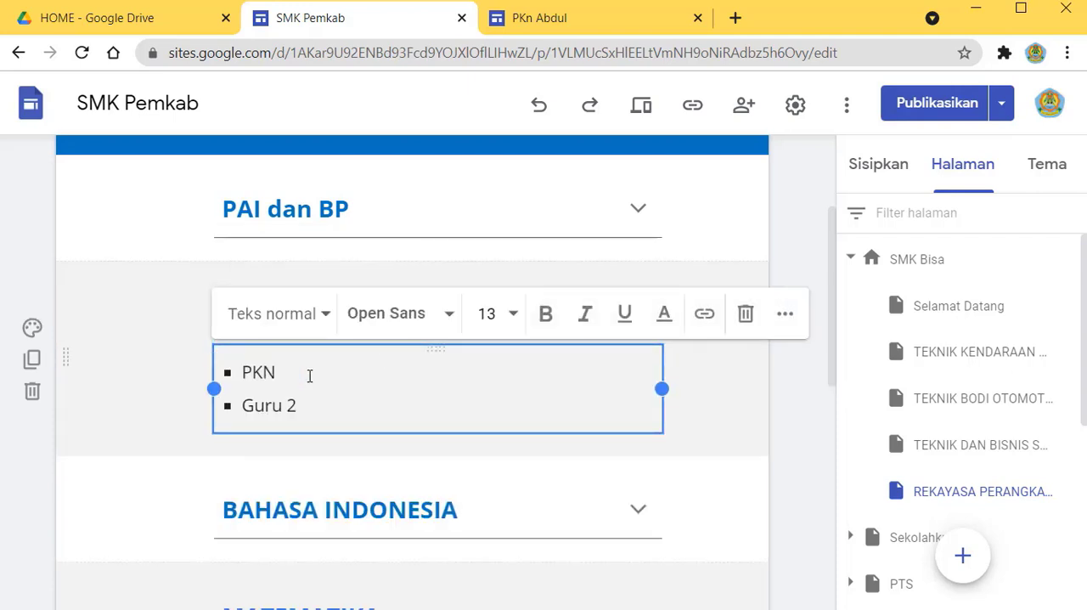
text( Kelas X, XI Bpk Abdul)
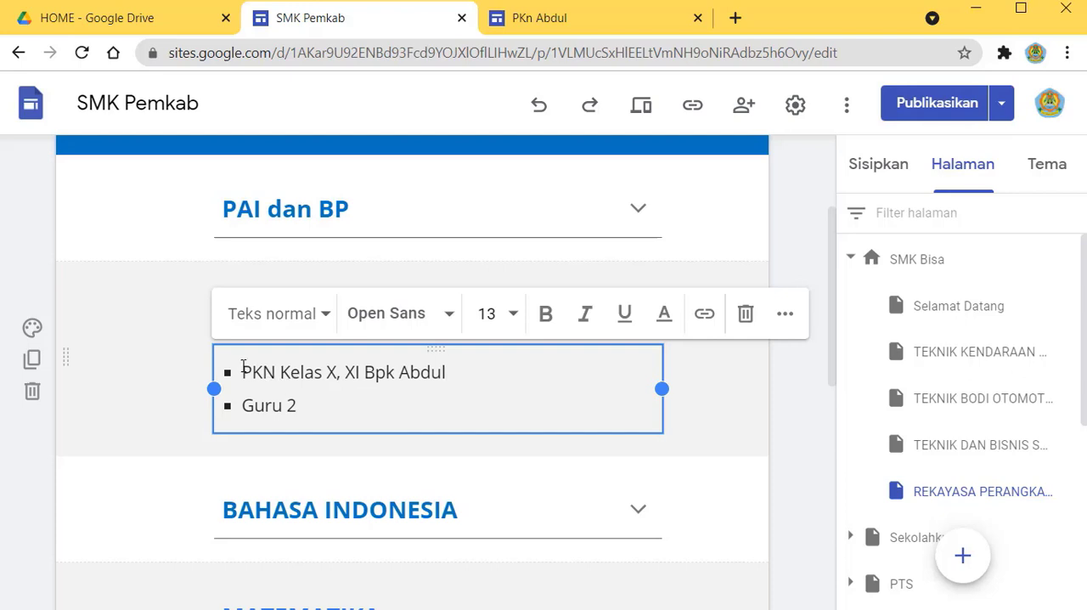
Step: Link the whole new PKN Kelas X, XI entry to the copied address of the published PKn site
drag(244, 366, 459, 371)
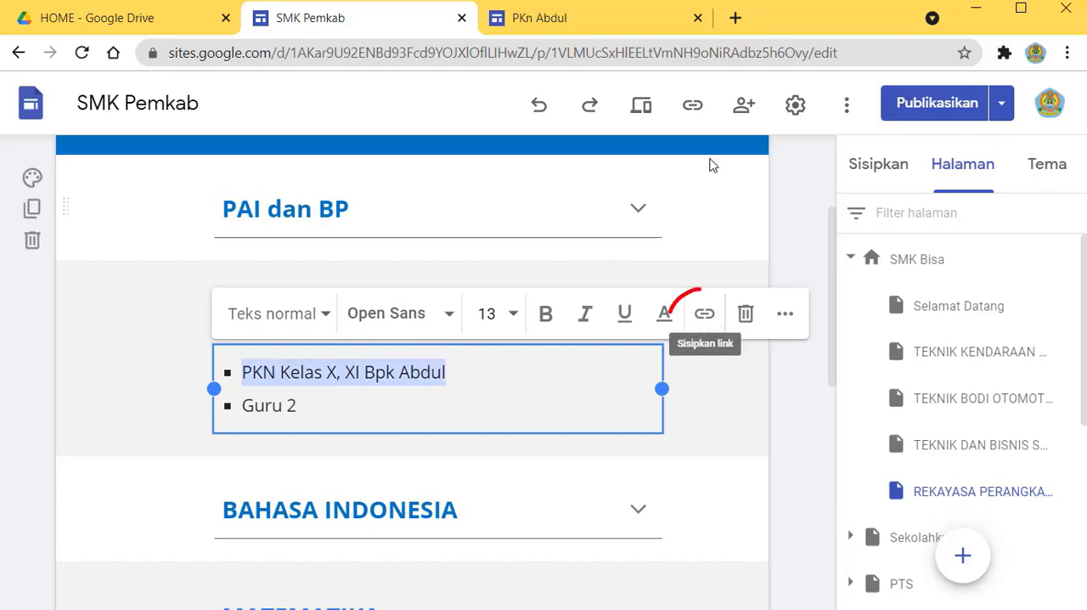
click(705, 314)
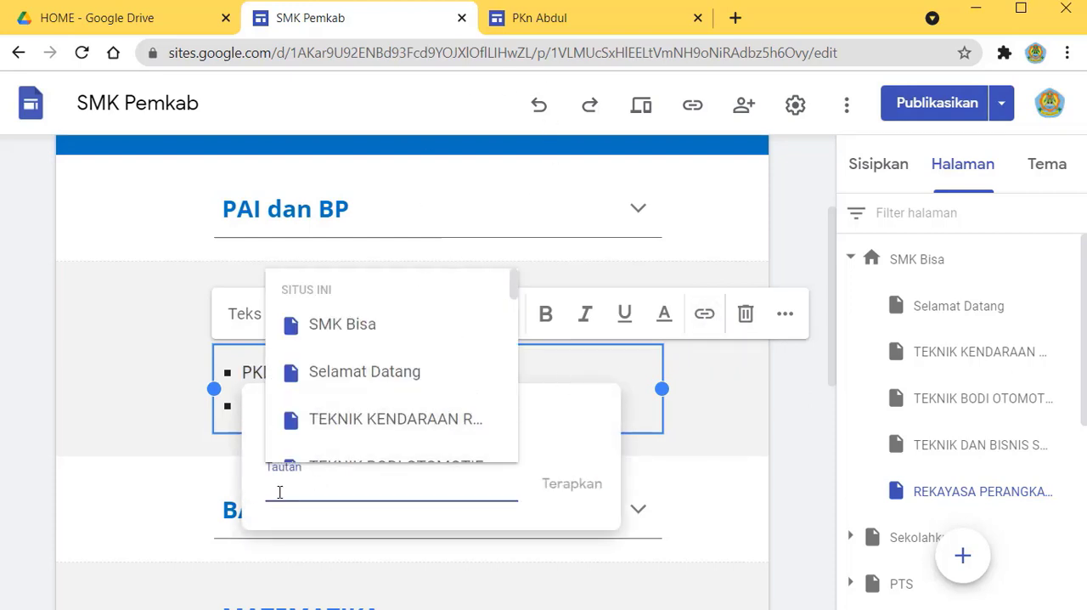
key(ctrl+v)
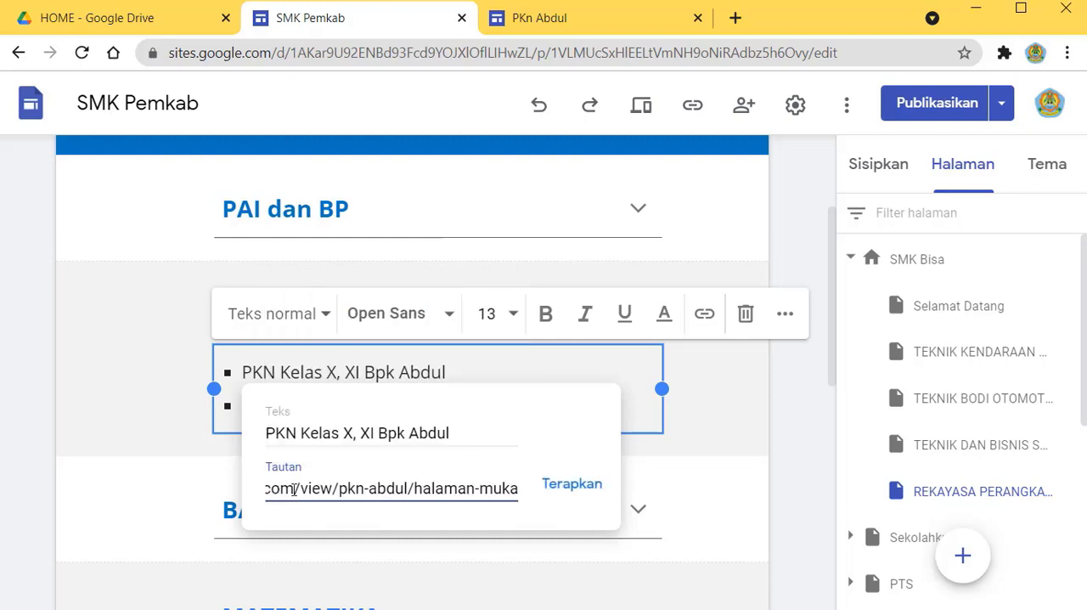
click(572, 500)
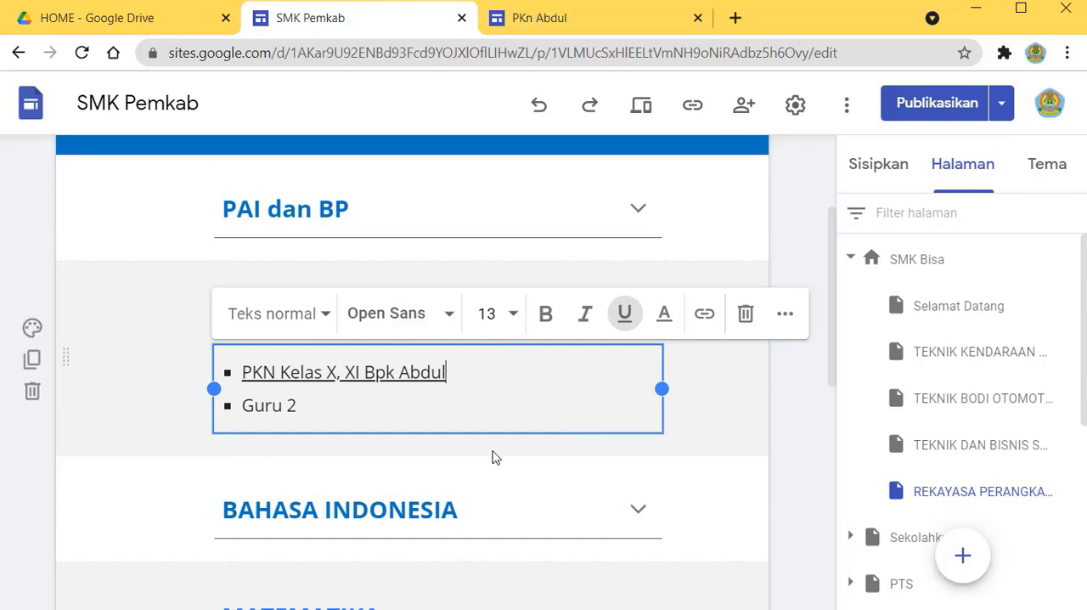
click(786, 405)
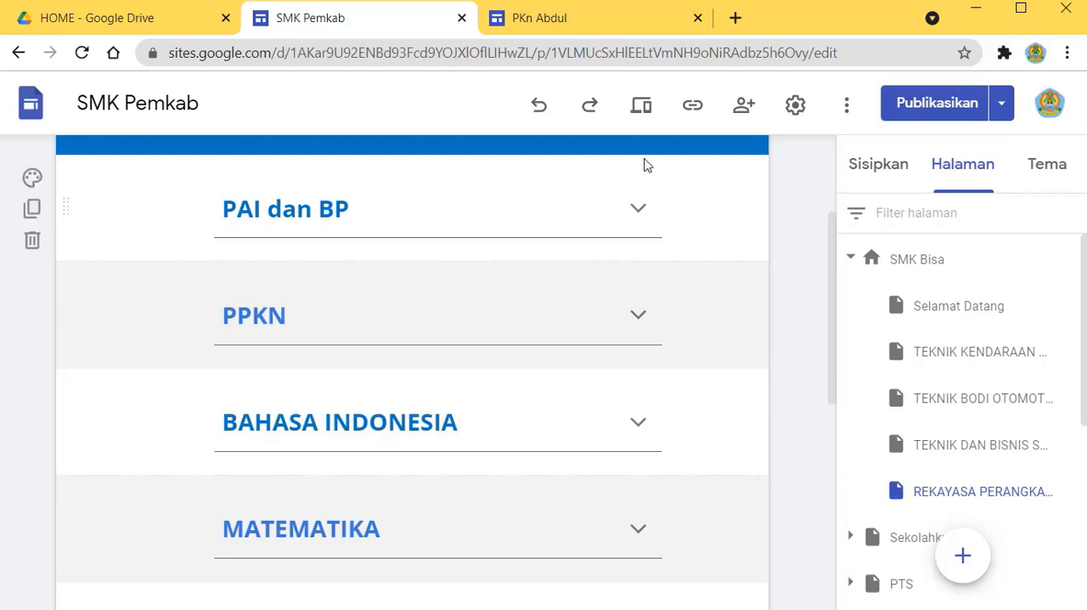
Step: Preview the REKAYASA PERANGKAT LUNAK page, test the PKN link under PPKN, and return to the PKn site's editor
click(642, 109)
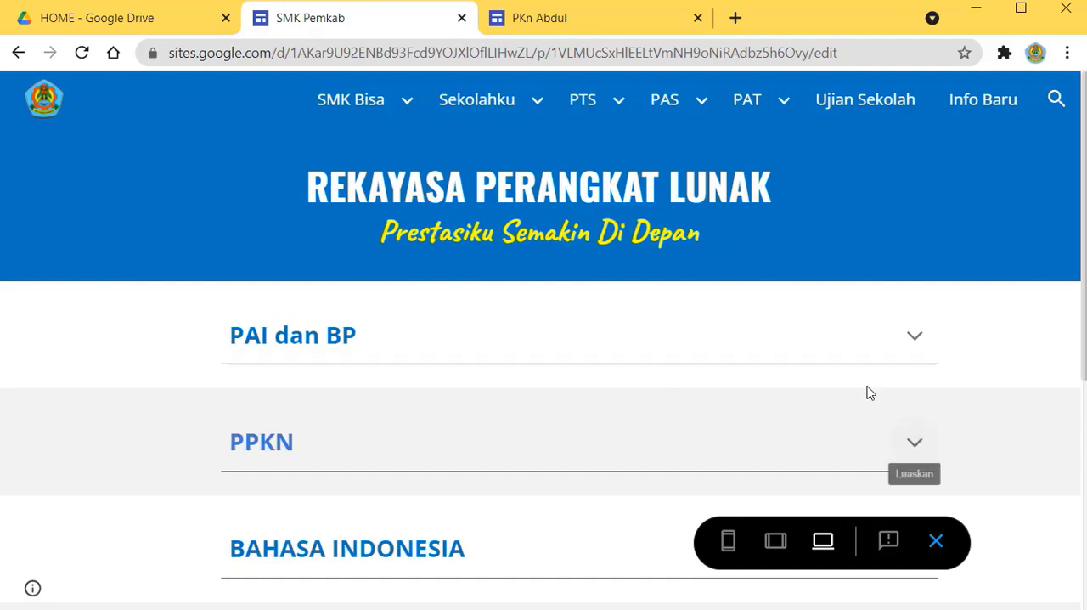
click(915, 444)
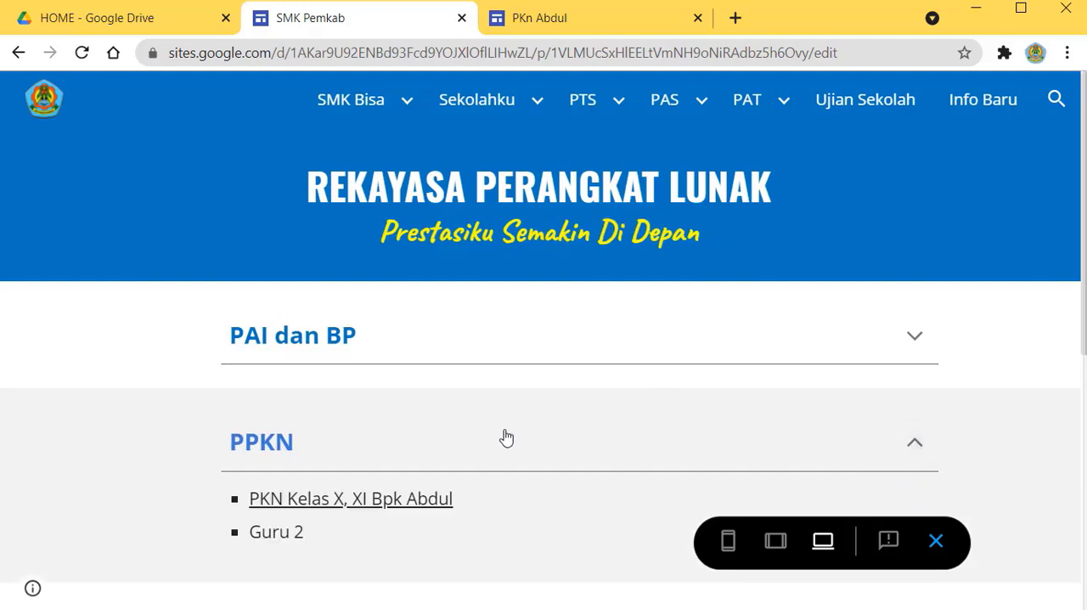
click(381, 510)
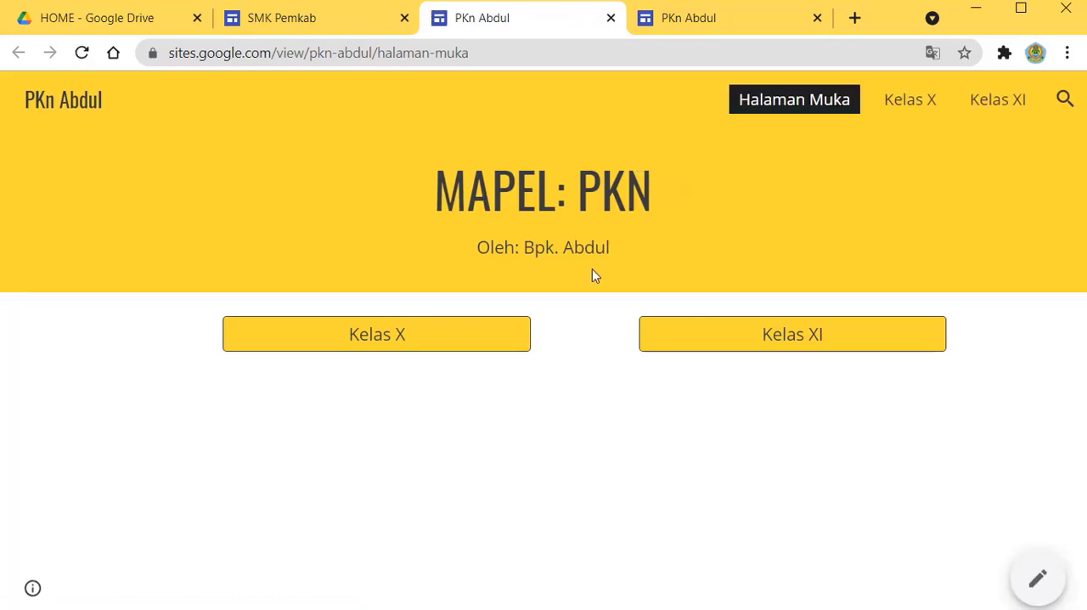
click(749, 20)
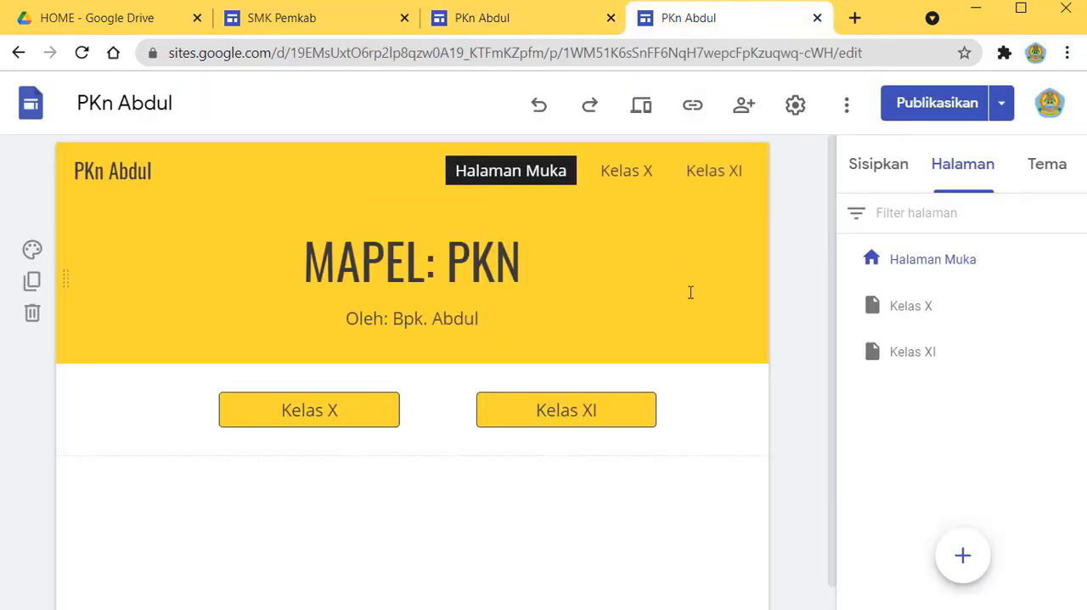